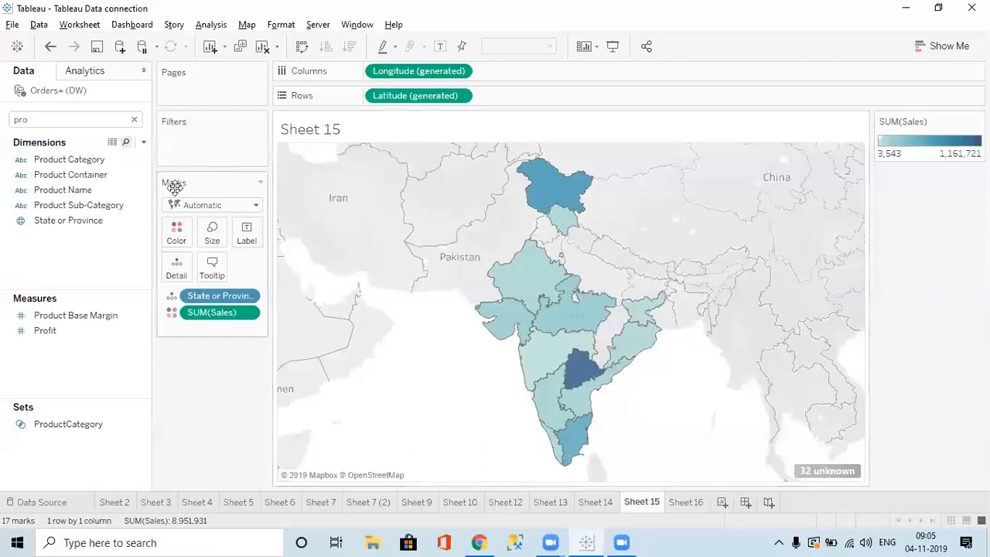
# Read the state sales tooltips on the Sheet 15 India map.
pyautogui.moveTo(580, 315)
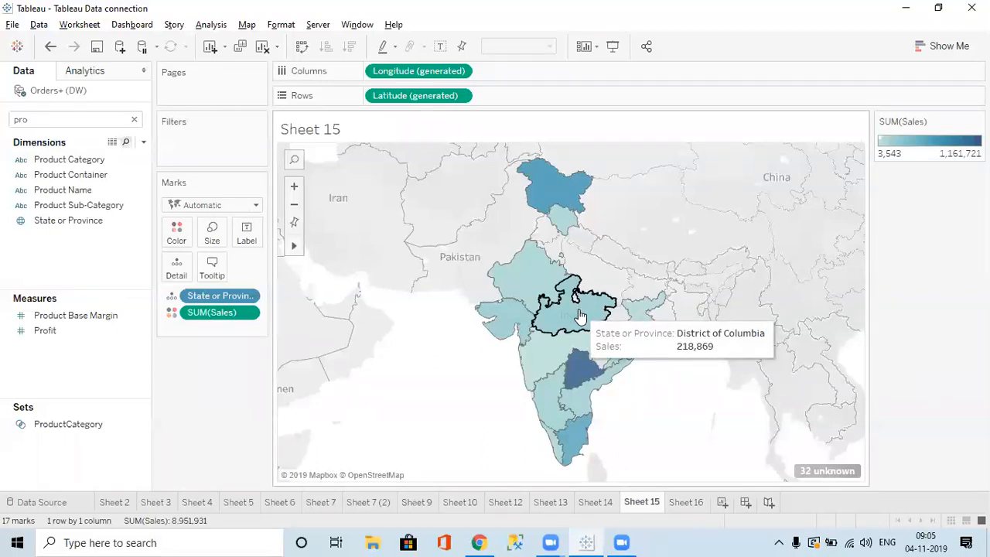
pyautogui.moveTo(522, 291)
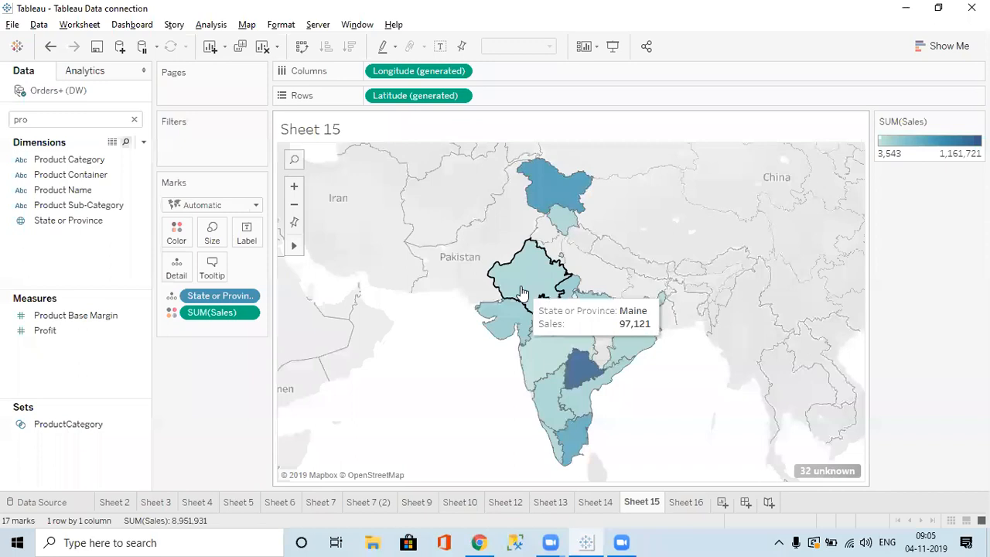
pyautogui.moveTo(542, 329)
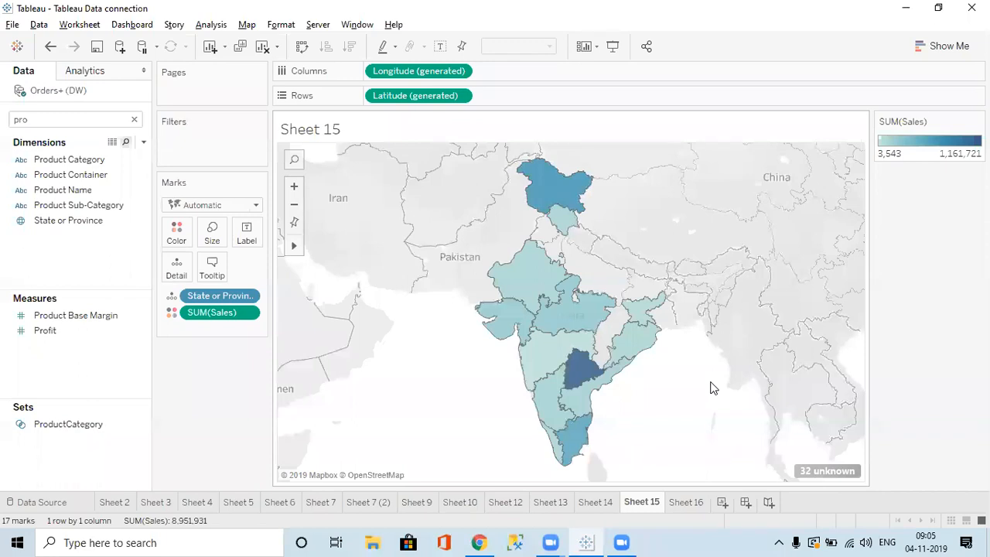
# In Edit Locations, match unrecognized Maryland to Punjab, leaving 31 unknown locations.
pyautogui.click(247, 25)
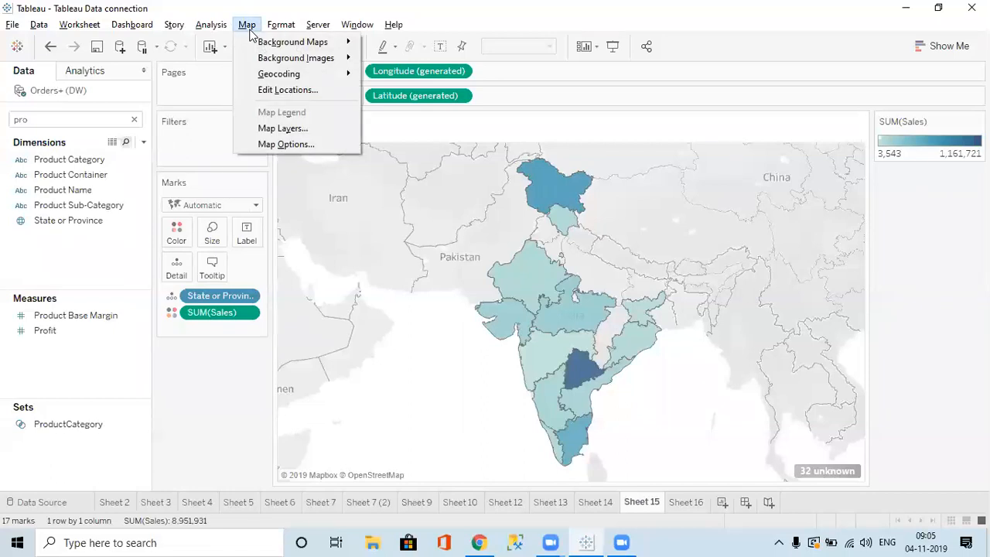
pyautogui.click(283, 92)
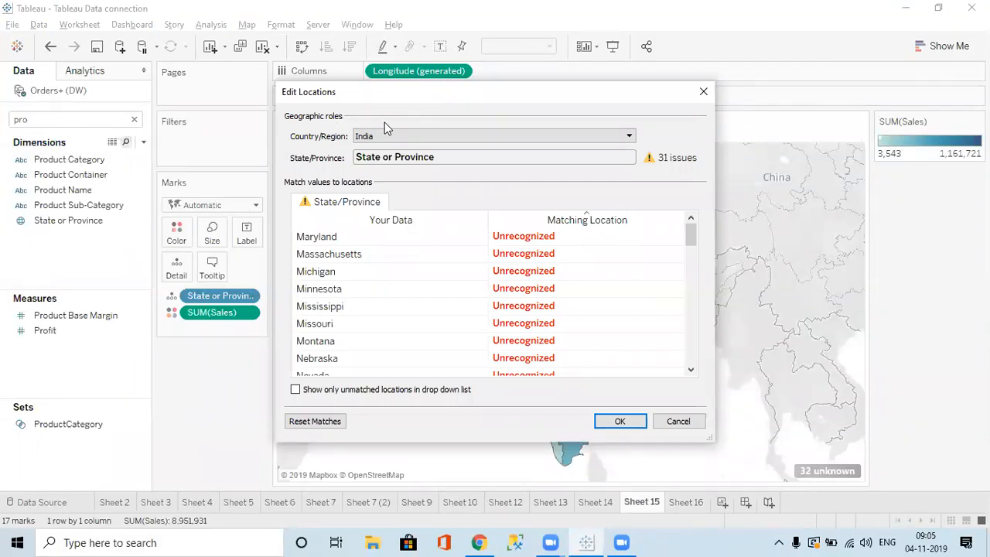
pyautogui.moveTo(373, 94); pyautogui.dragTo(305, 112)
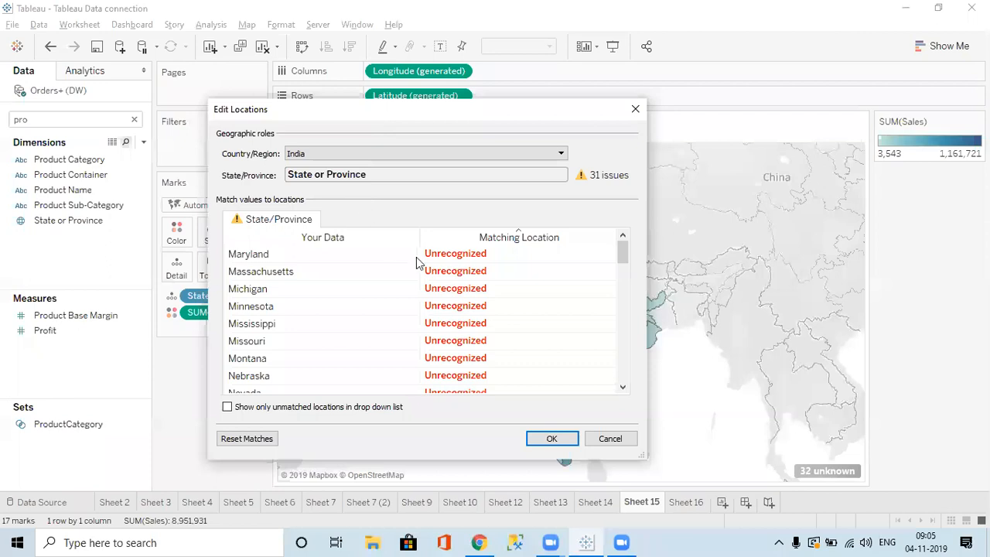
pyautogui.click(448, 256)
pyautogui.write('pun')
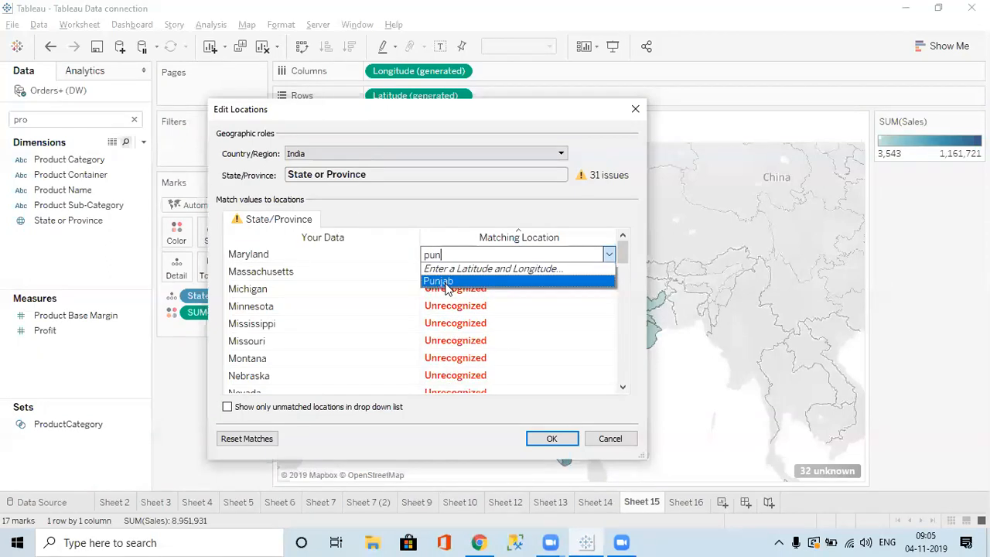
pyautogui.click(445, 283)
pyautogui.click(476, 272)
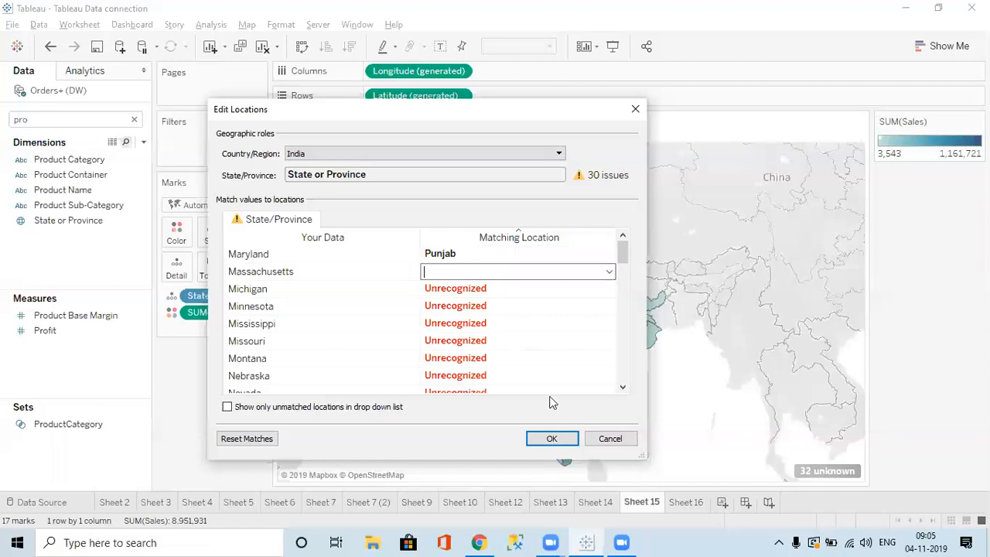
pyautogui.click(560, 438)
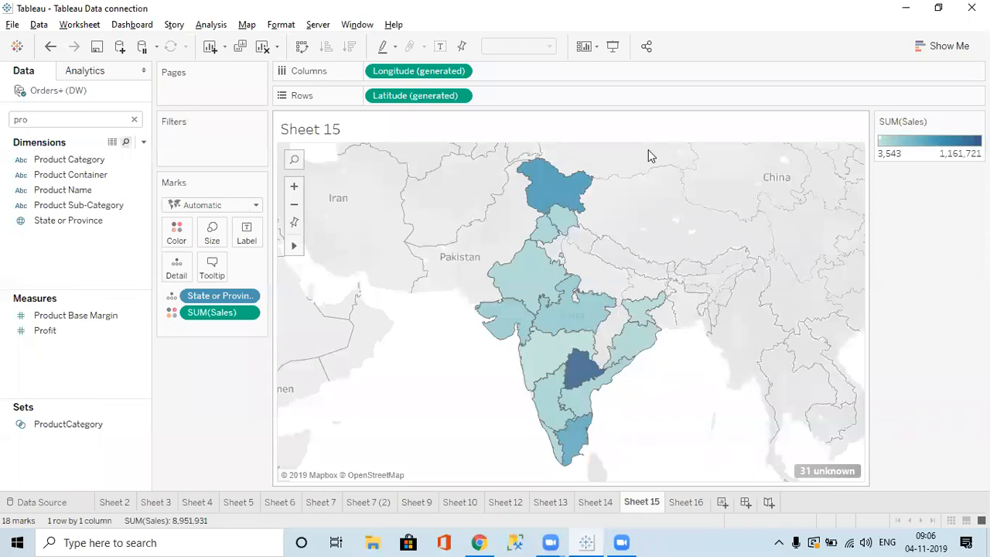
# Set Country/Region to None in Edit Locations so US and Indian states plot together.
pyautogui.click(247, 23)
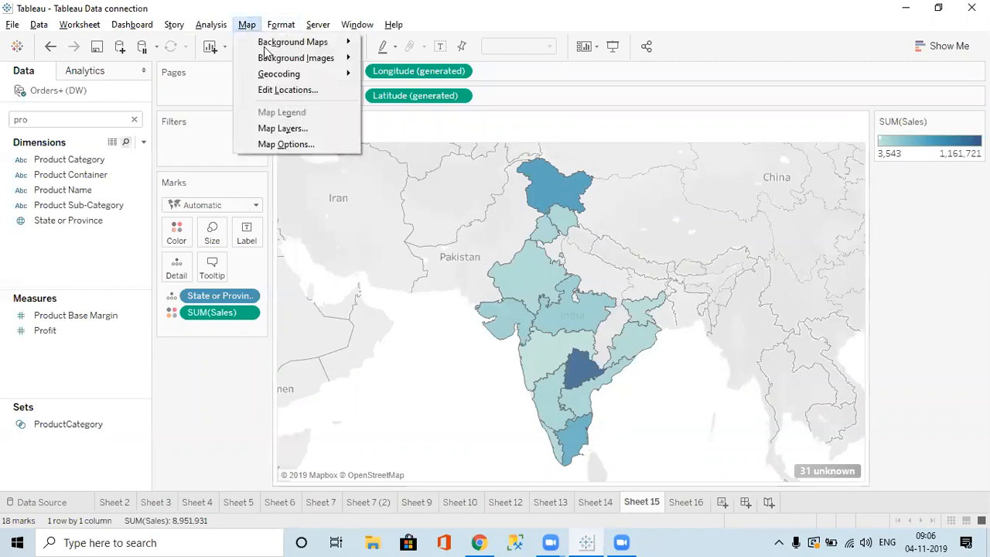
pyautogui.click(297, 89)
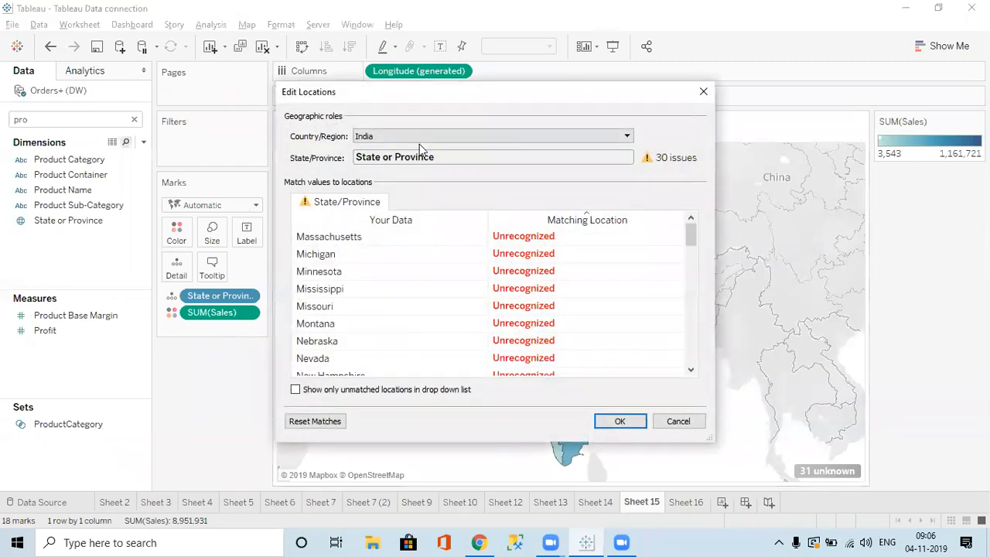
pyautogui.click(620, 143)
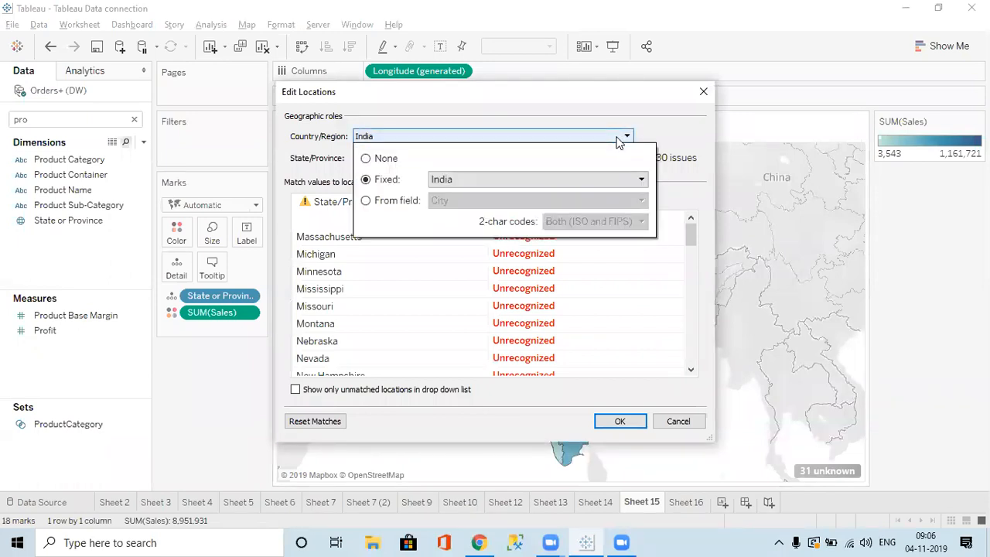
pyautogui.click(380, 164)
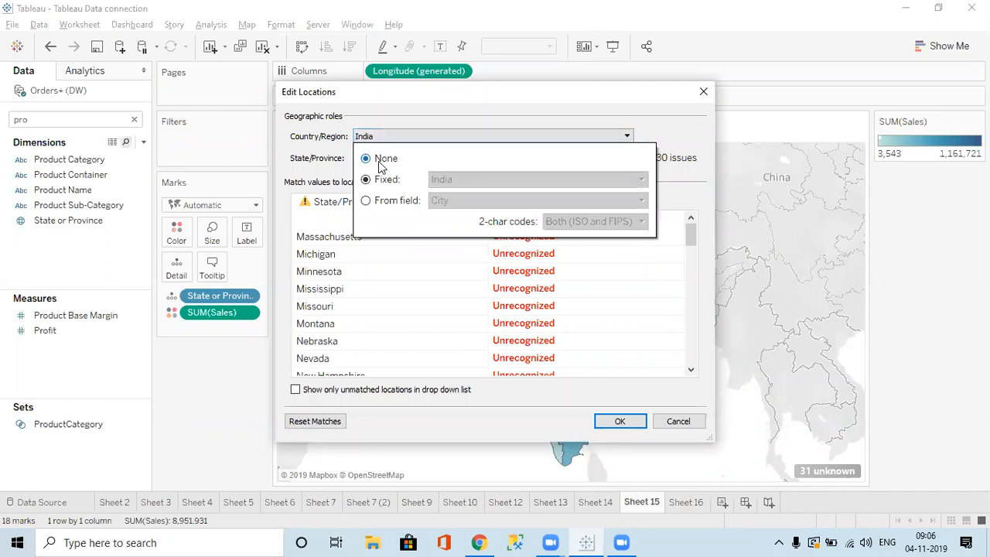
pyautogui.click(615, 420)
pyautogui.click(612, 421)
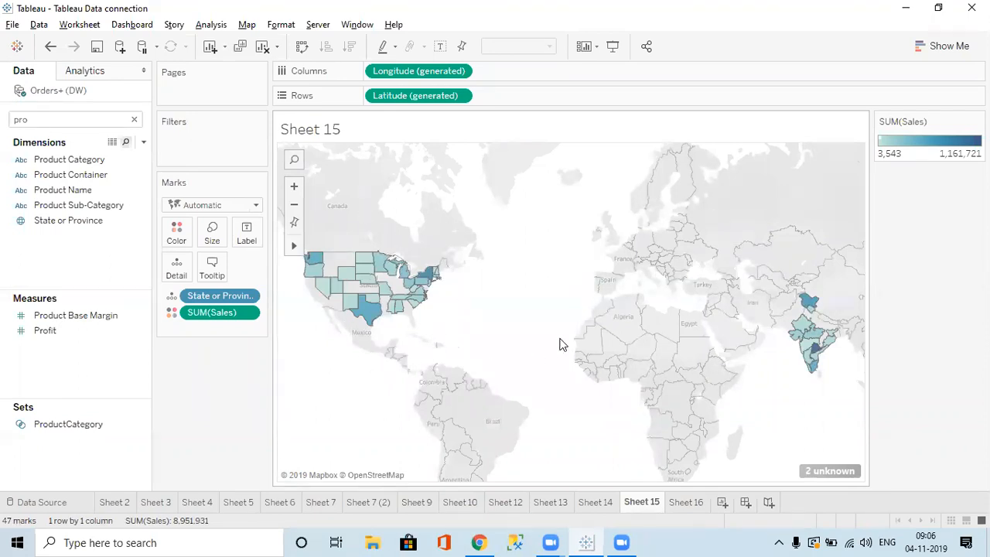
# Review the location matches in Edit Locations and close it unchanged.
pyautogui.click(246, 25)
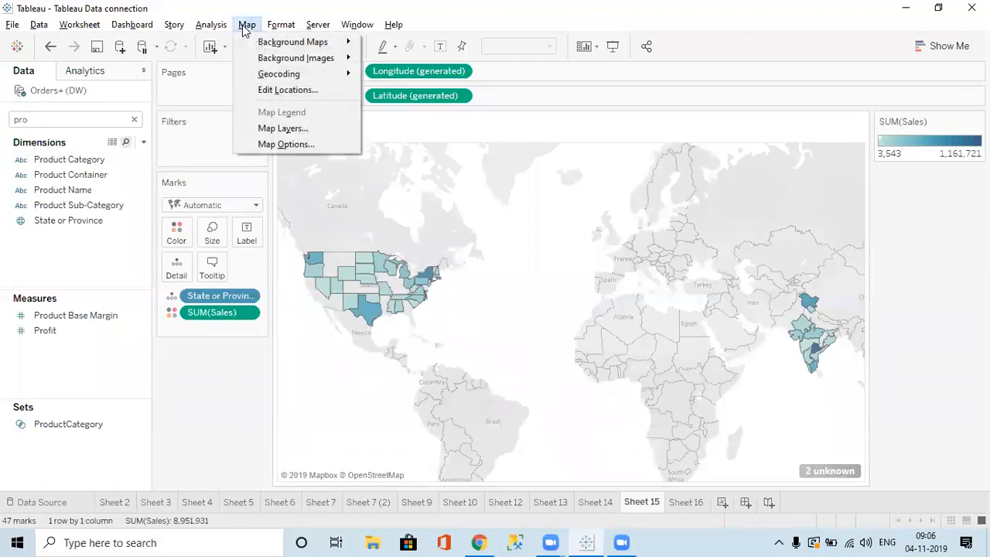
pyautogui.click(276, 90)
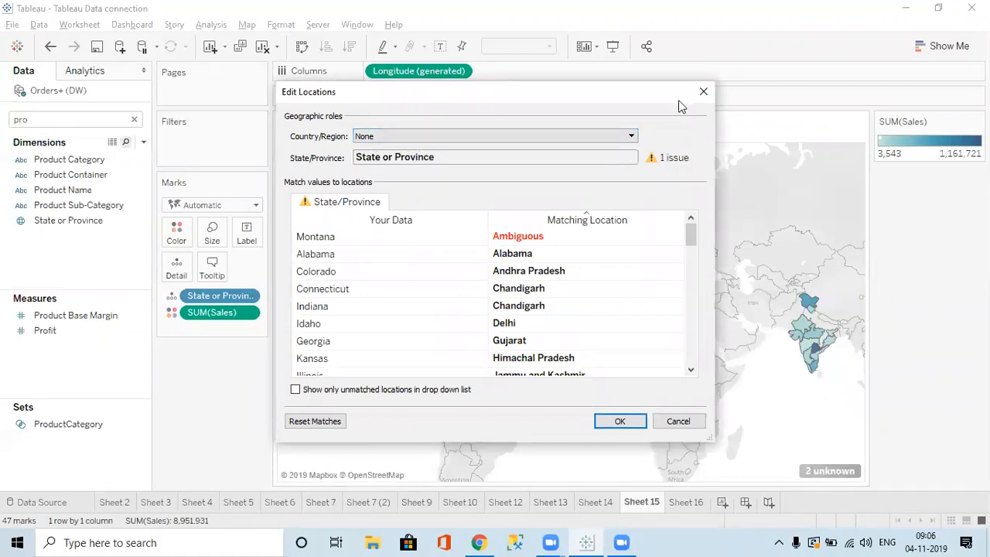
pyautogui.click(703, 91)
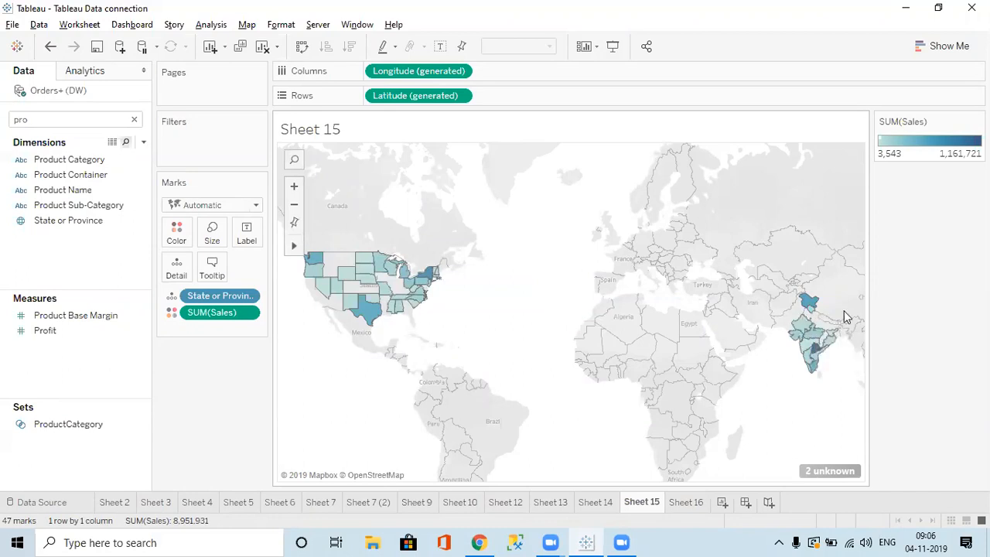
pyautogui.moveTo(843, 331)
# Recheck the location matches without changes, then display the Show Me chart suggestions.
pyautogui.click(246, 25)
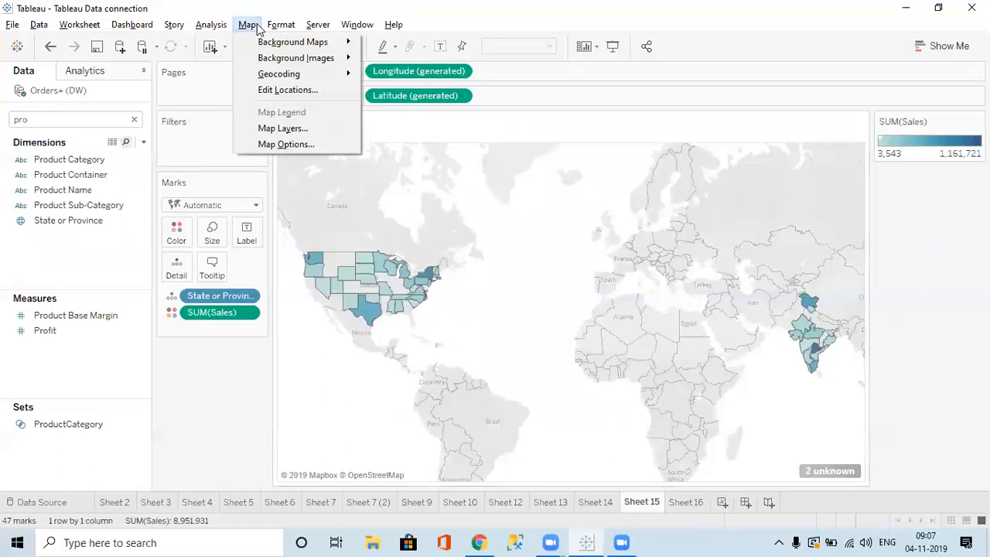
pyautogui.moveTo(281, 24)
pyautogui.moveTo(247, 29)
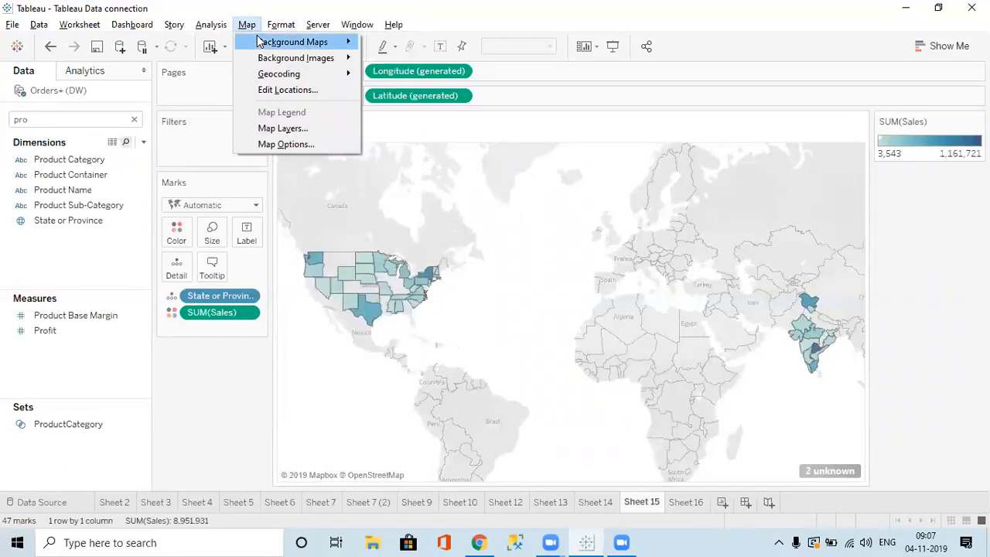
pyautogui.click(287, 90)
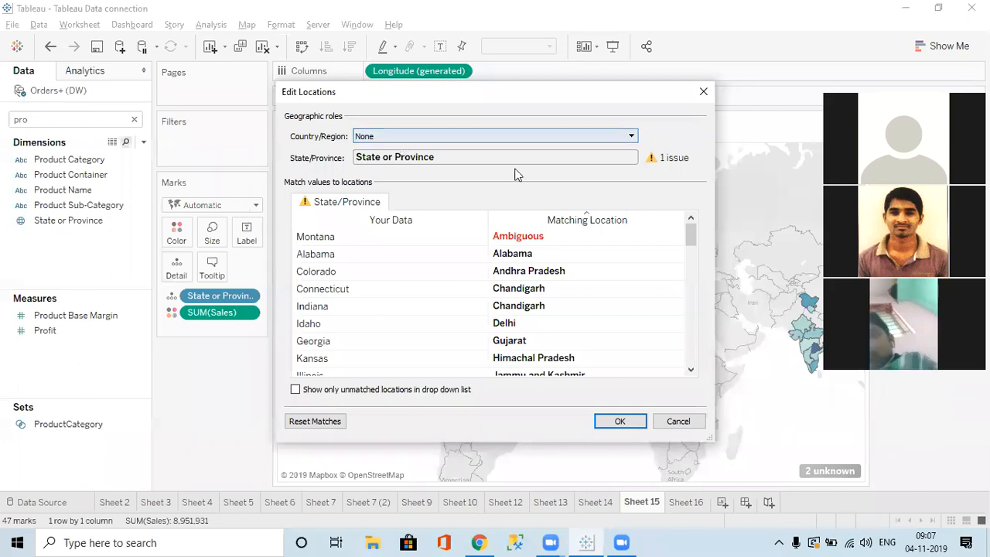
pyautogui.click(701, 90)
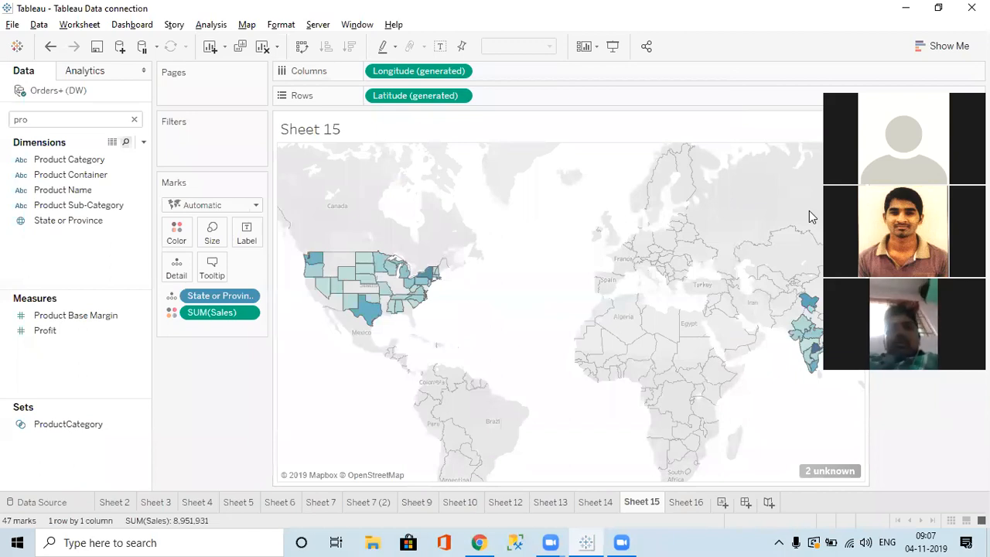
pyautogui.click(957, 46)
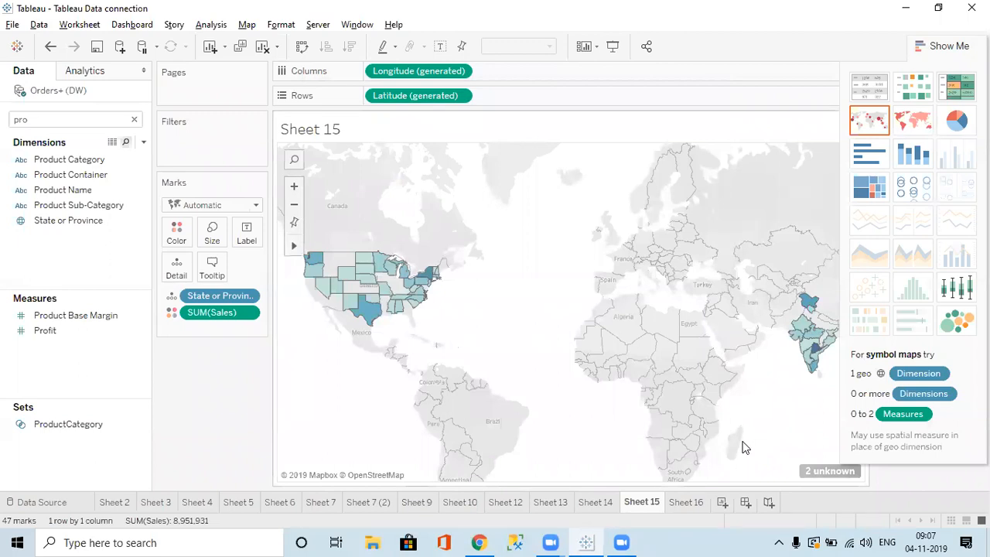
# Create Sheet 17 and add the City field, found by searching 'city' in the Data pane.
pyautogui.click(688, 502)
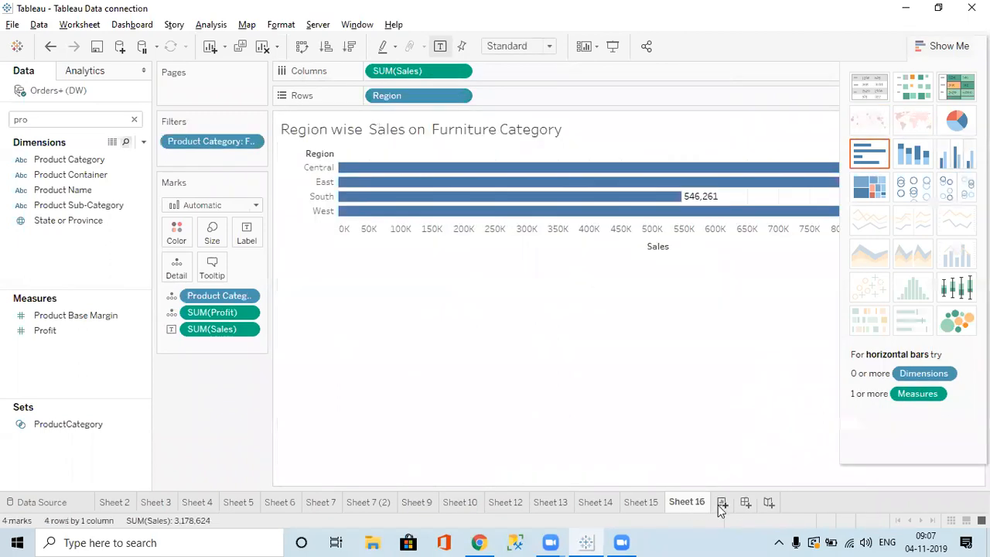
pyautogui.click(723, 503)
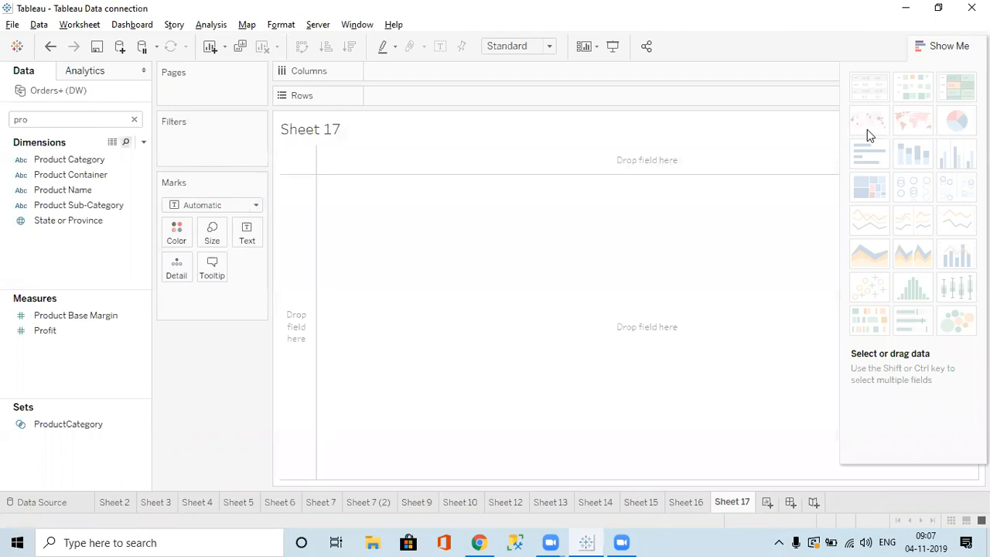
pyautogui.click(51, 114)
pyautogui.write('city')
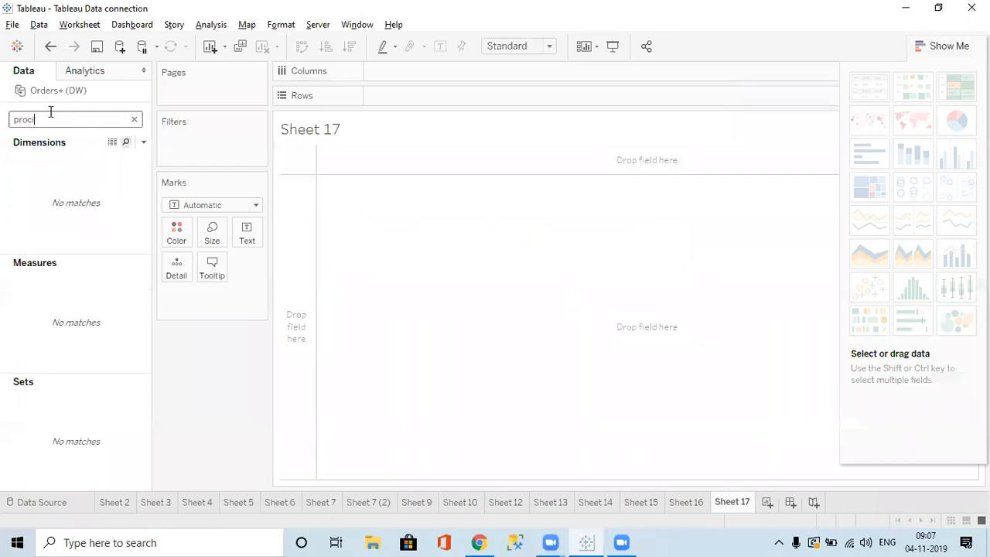
pyautogui.hotkey('ctrl', 'a')
pyautogui.write('city')
pyautogui.click(50, 162)
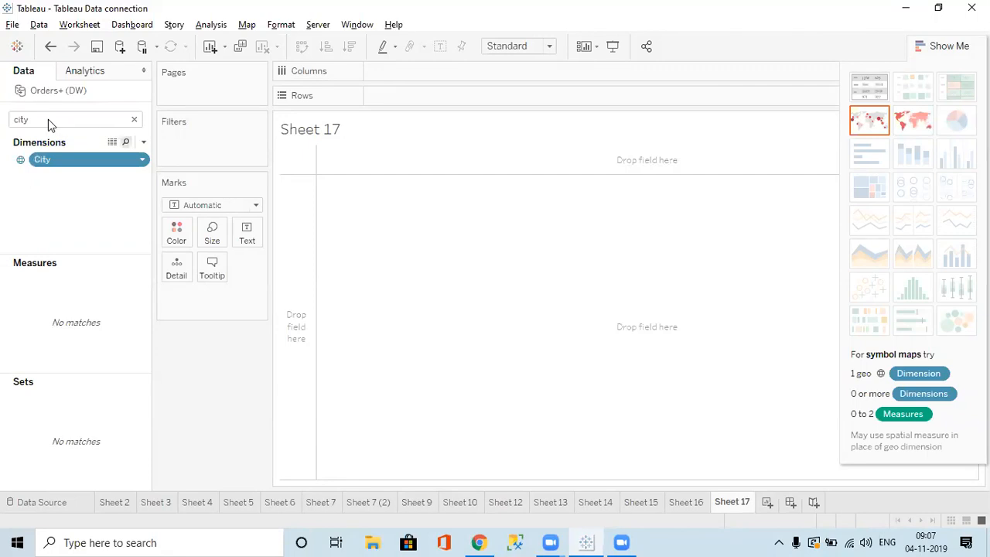
pyautogui.press('Return')
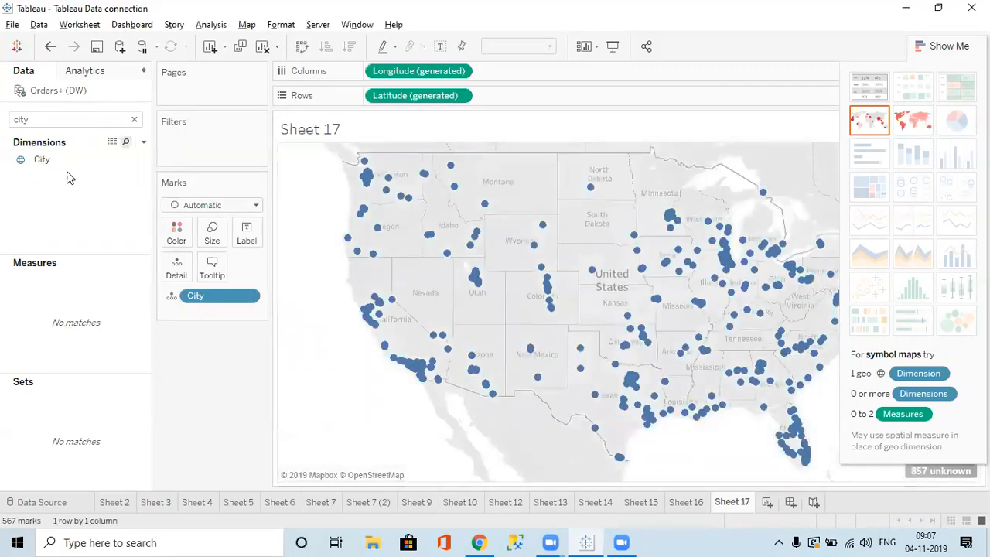
# Add Sales and Profit to the City map's marks via Data pane searches.
pyautogui.doubleClick(44, 119)
pyautogui.write('sal')
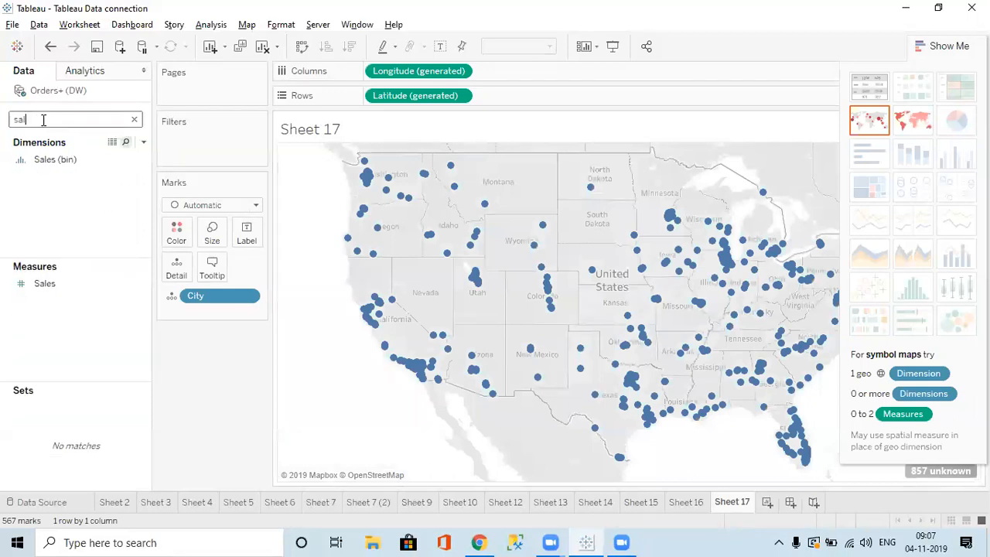
pyautogui.doubleClick(48, 284)
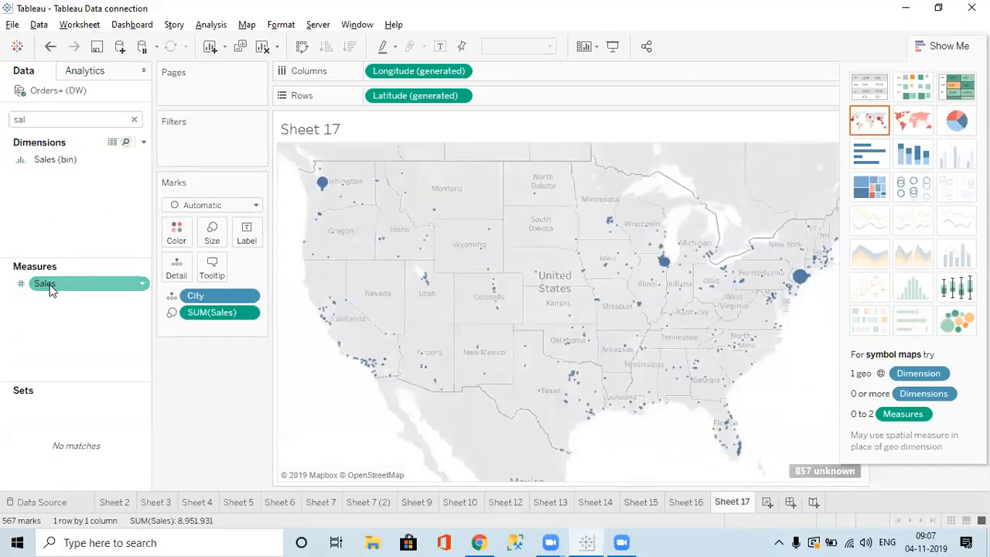
pyautogui.doubleClick(58, 120)
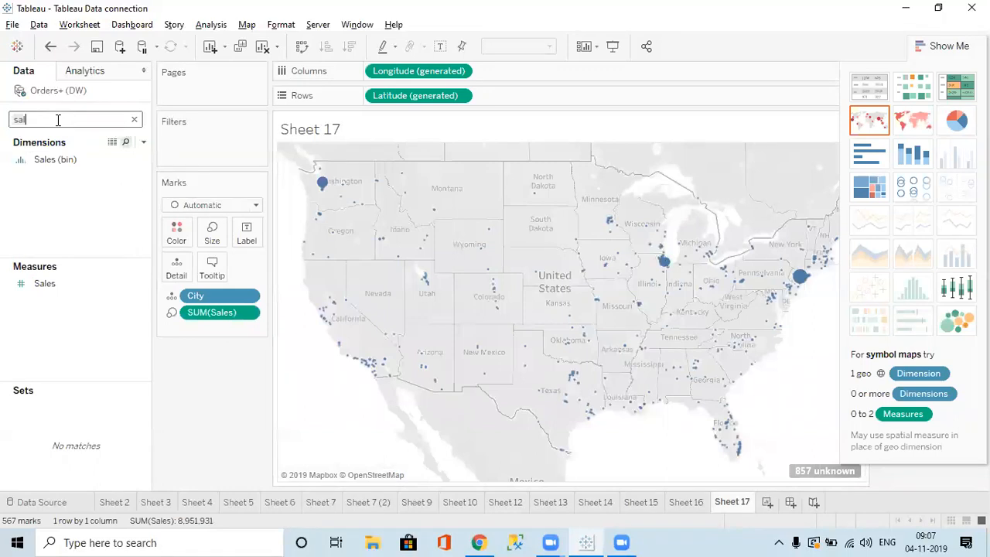
pyautogui.write('pro')
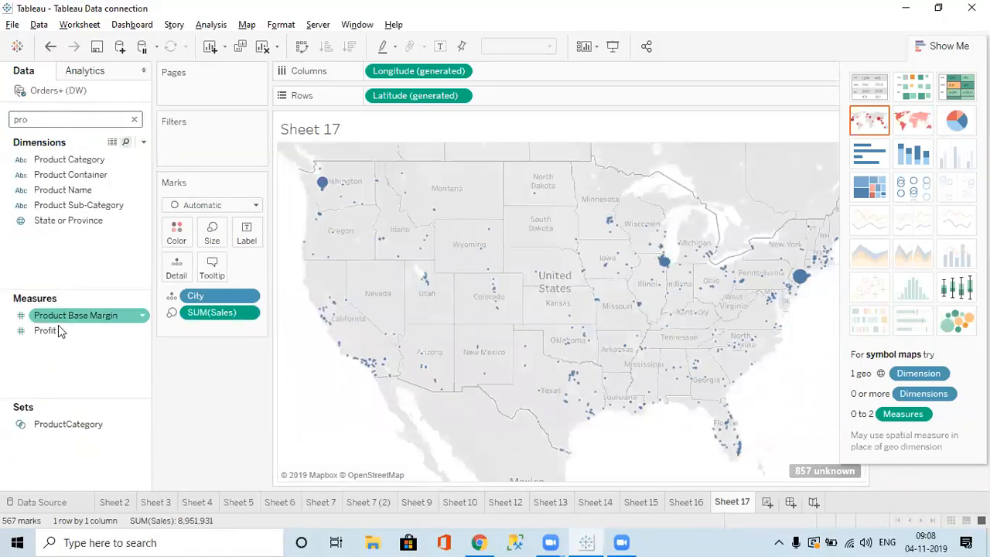
pyautogui.doubleClick(58, 330)
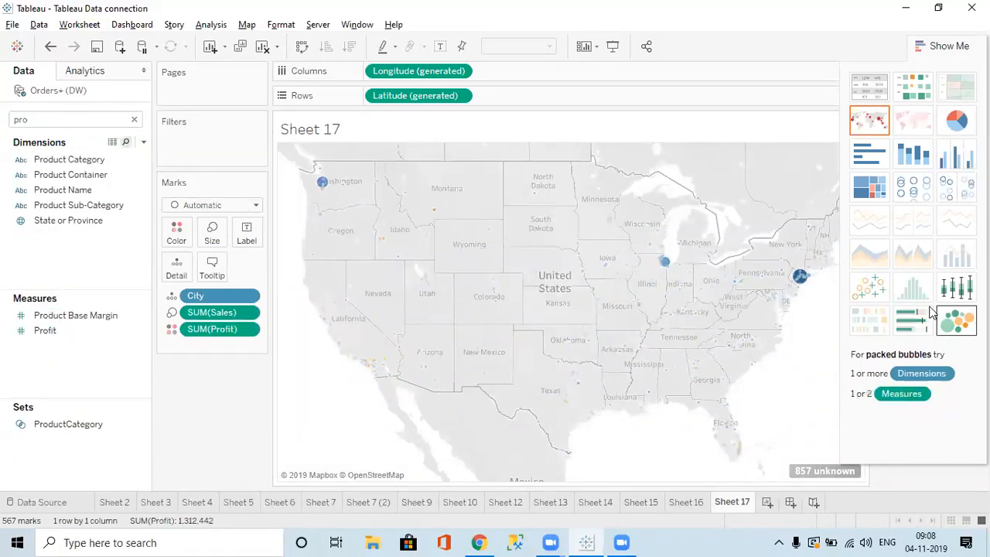
# Turn the view into a Sales vs Profit scatter plot from Show Me.
pyautogui.click(870, 294)
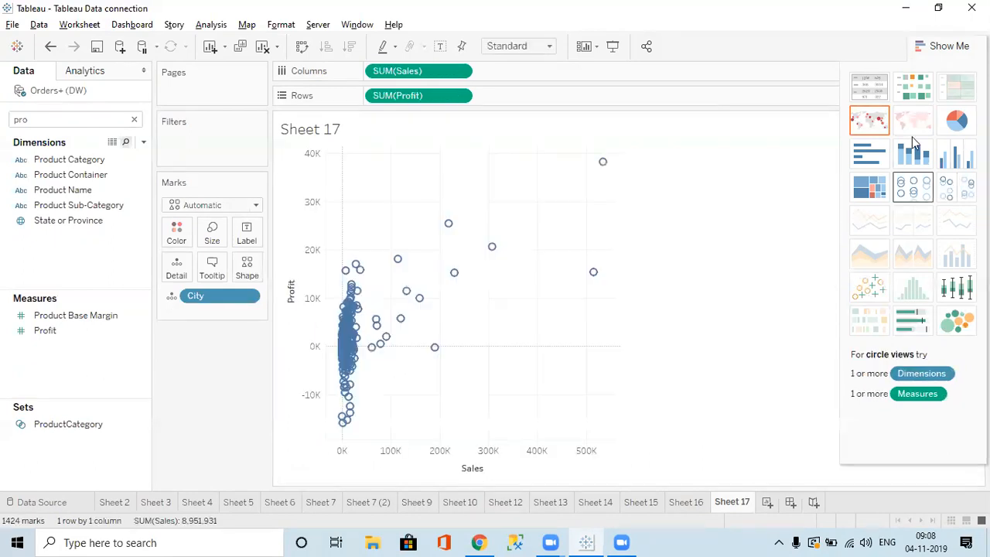
pyautogui.click(942, 51)
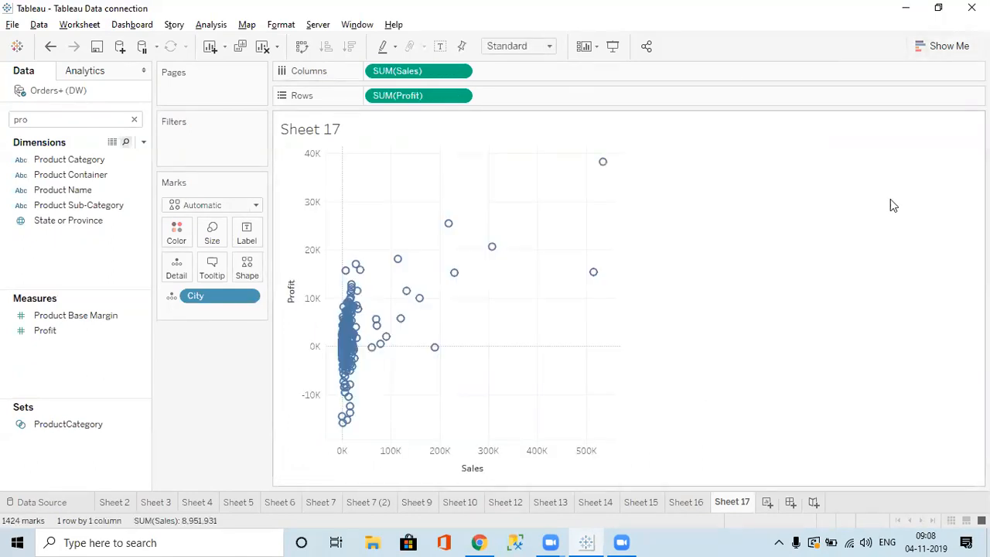
pyautogui.click(940, 47)
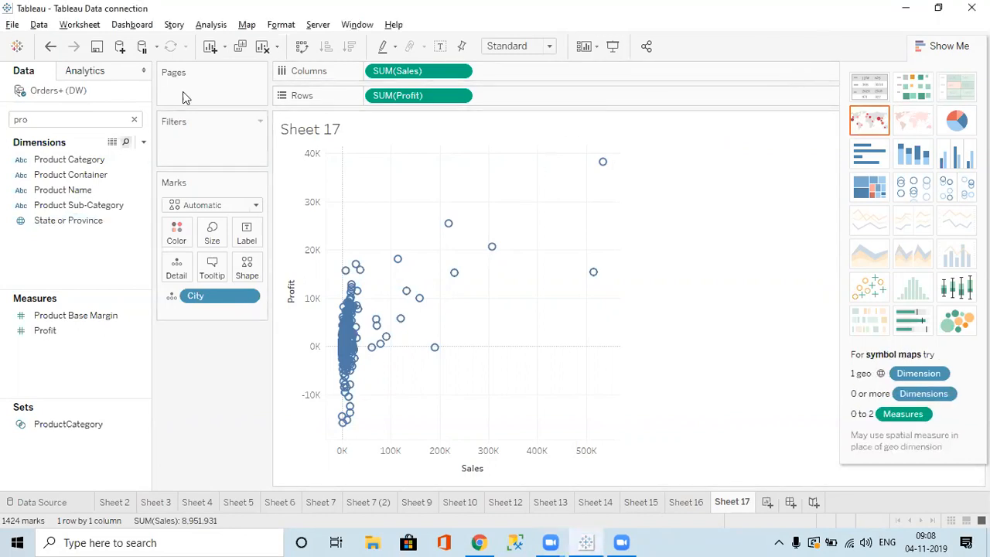
# Add a constant reference line at 15 from the Analytics pane, then remove it.
pyautogui.click(137, 124)
pyautogui.click(88, 77)
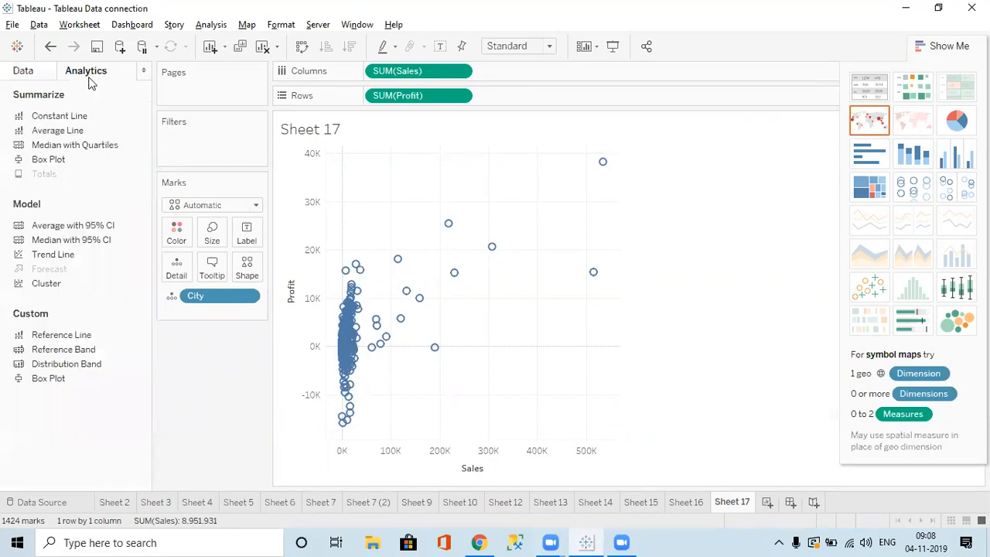
pyautogui.moveTo(199, 161); pyautogui.dragTo(411, 226)
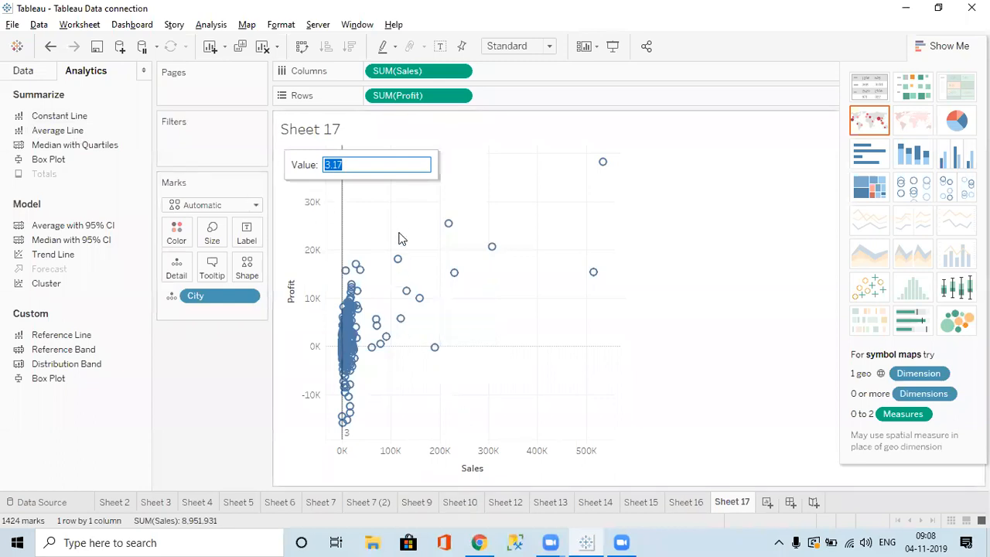
pyautogui.write('15')
pyautogui.press('Return')
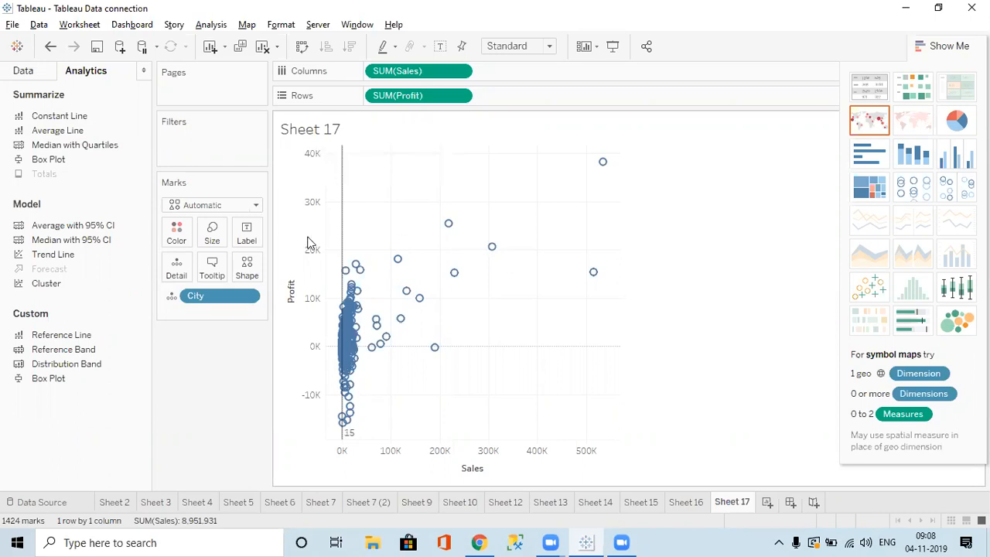
pyautogui.moveTo(345, 234); pyautogui.dragTo(467, 241)
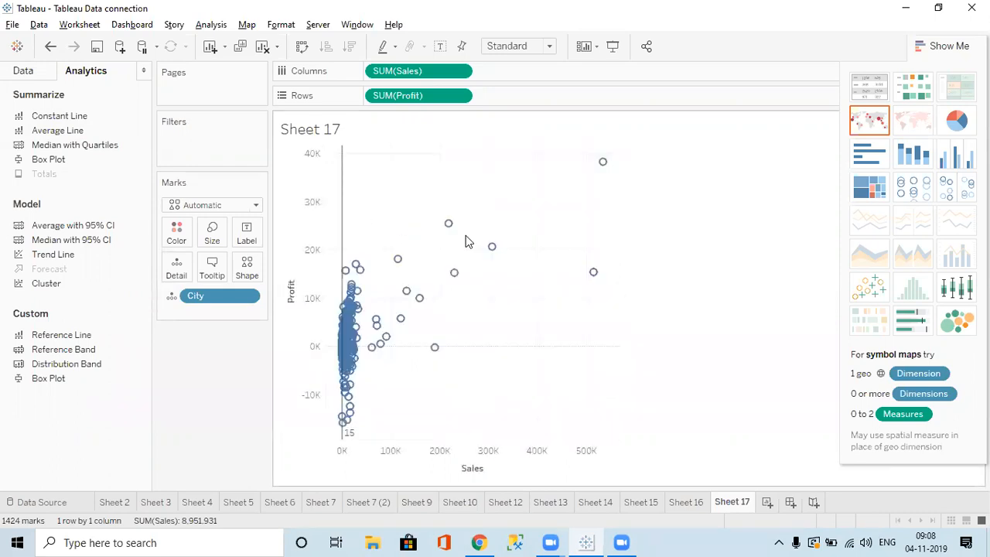
pyautogui.click(343, 199)
pyautogui.rightClick(343, 201)
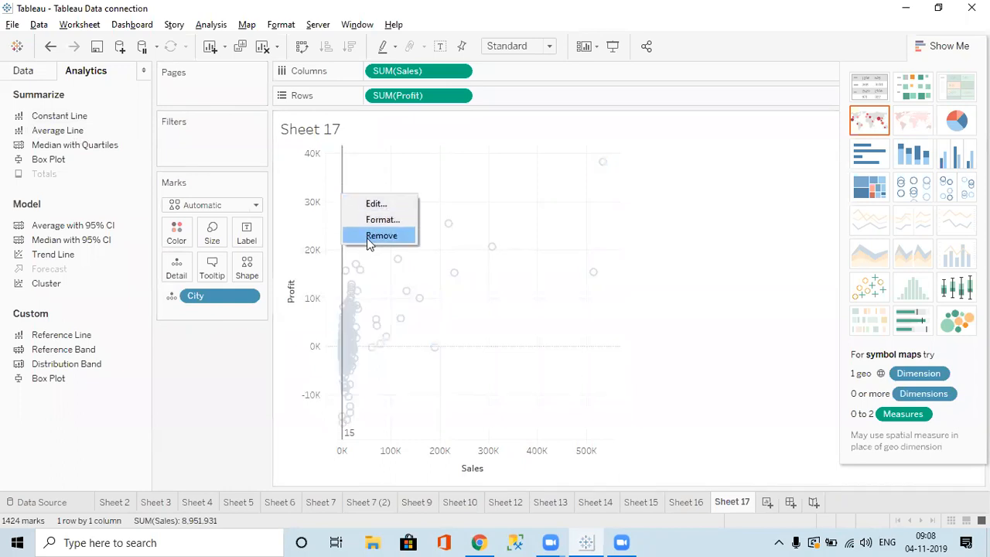
pyautogui.click(366, 238)
# Add an average line for SUM(Profit) across the scatter plot and hide Show Me.
pyautogui.moveTo(59, 130); pyautogui.dragTo(443, 241)
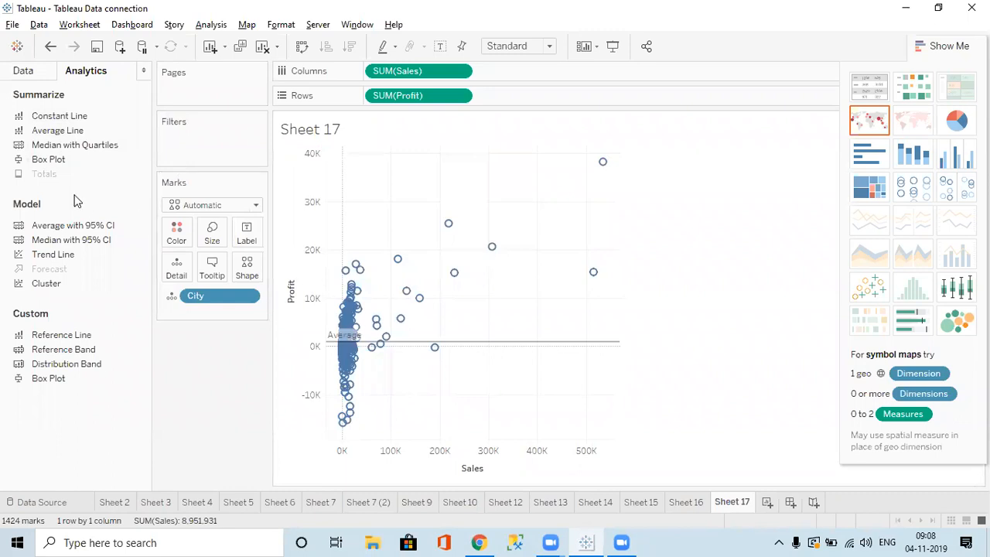
pyautogui.moveTo(52, 130); pyautogui.dragTo(447, 236)
pyautogui.moveTo(445, 236); pyautogui.dragTo(521, 344)
pyautogui.click(824, 266)
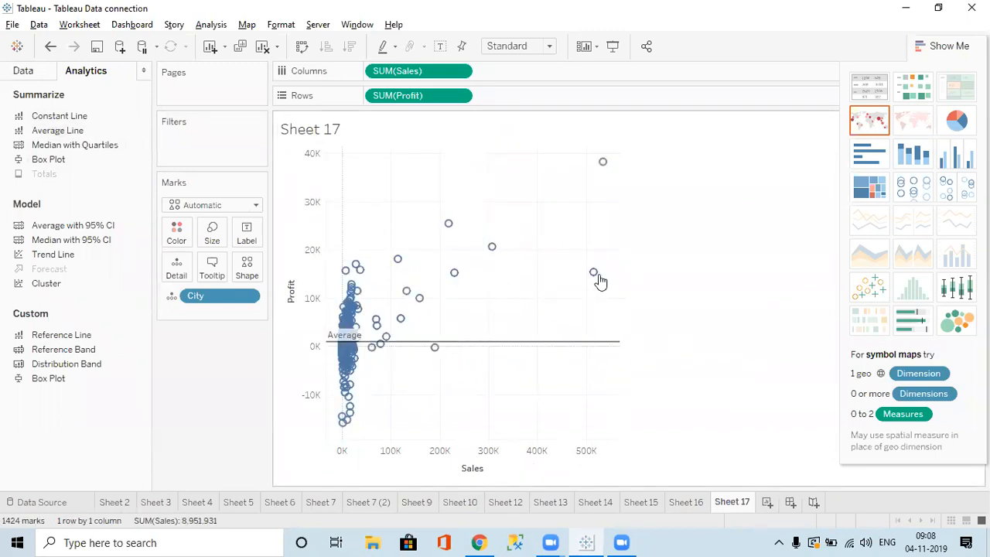
pyautogui.click(952, 45)
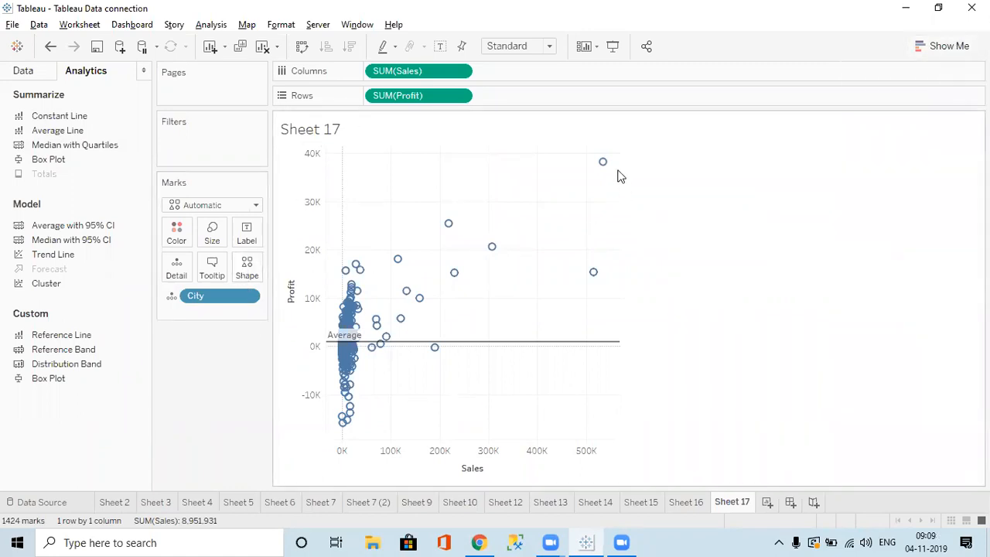
pyautogui.moveTo(604, 164)
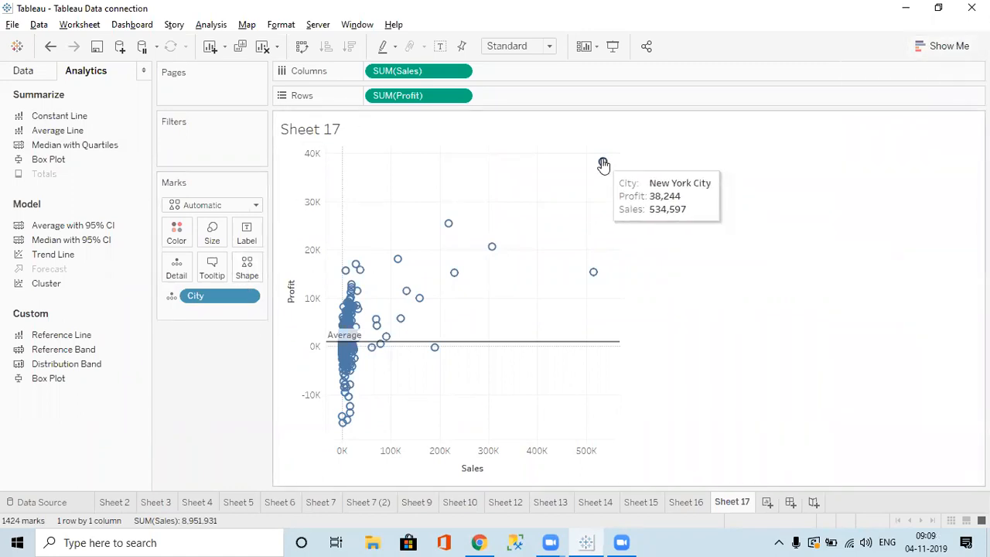
# Browse the Shape palettes under More Shapes without changes, then switch to the Chrome notes.
pyautogui.click(247, 267)
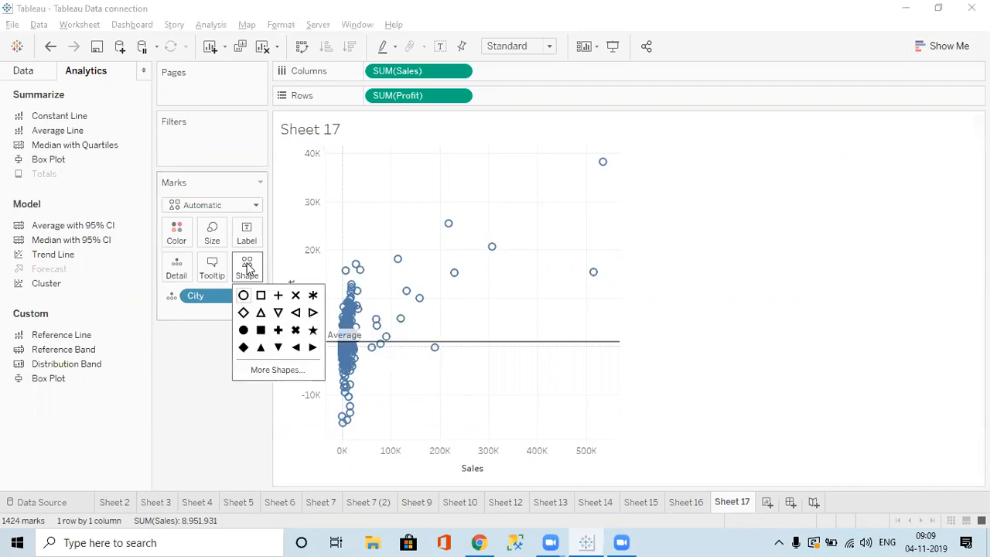
pyautogui.click(268, 370)
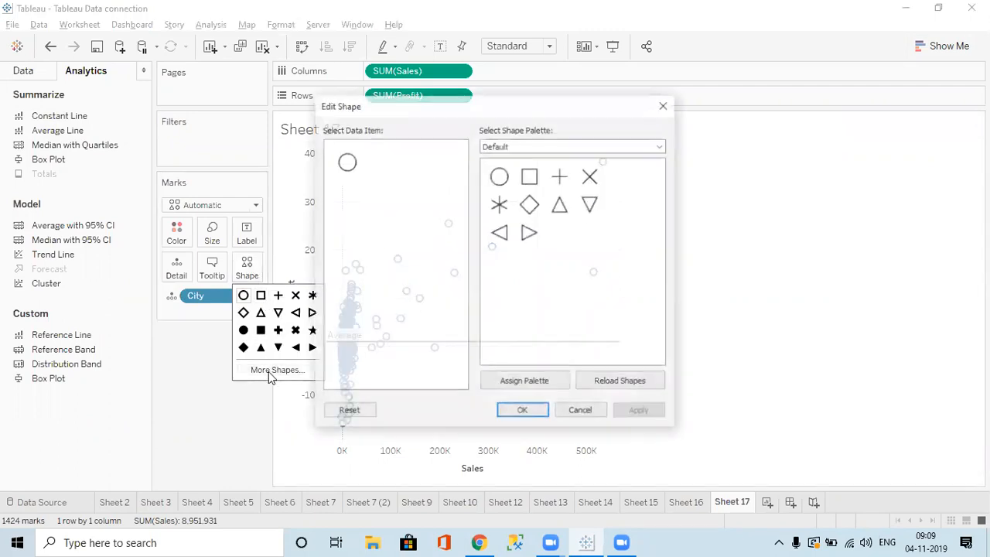
pyautogui.click(572, 151)
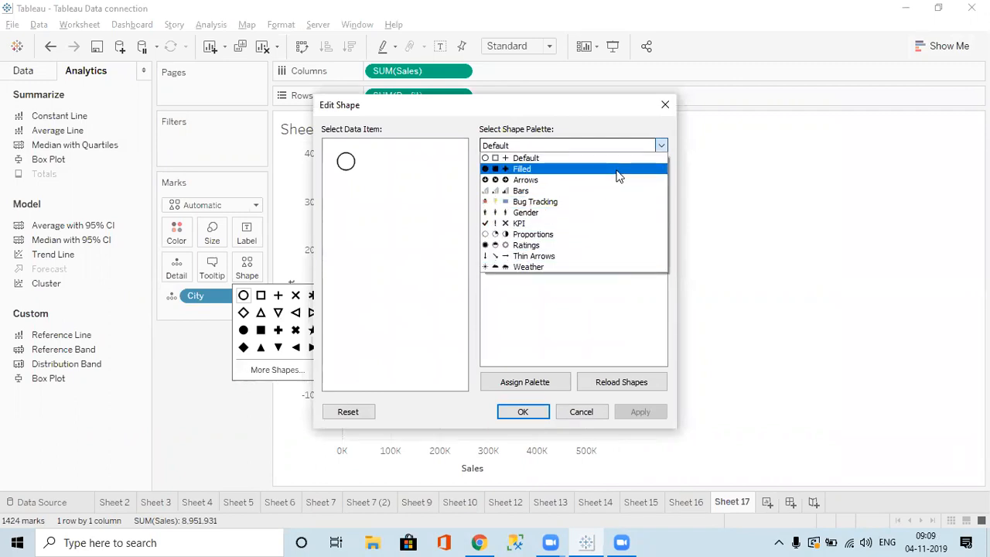
pyautogui.press('Escape')
pyautogui.press('Escape')
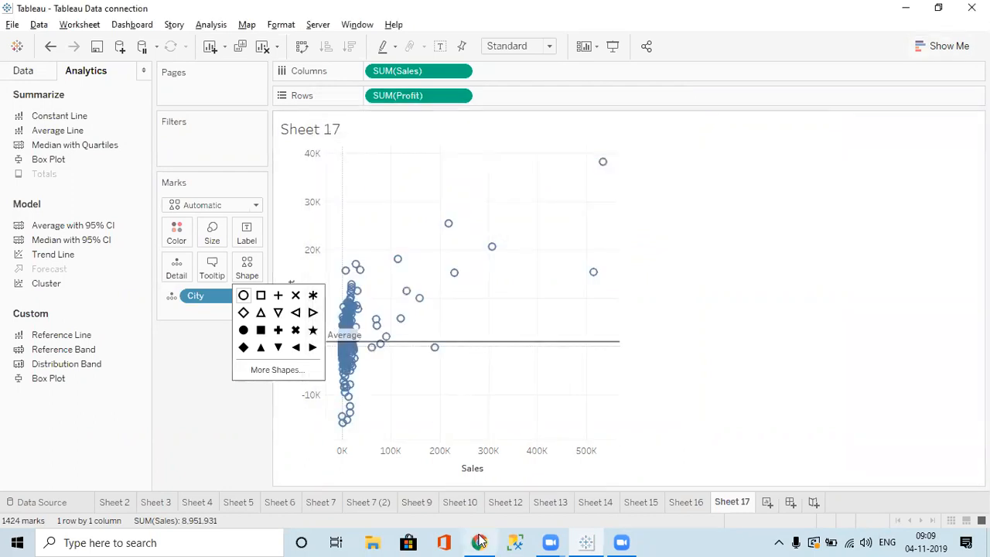
pyautogui.click(480, 542)
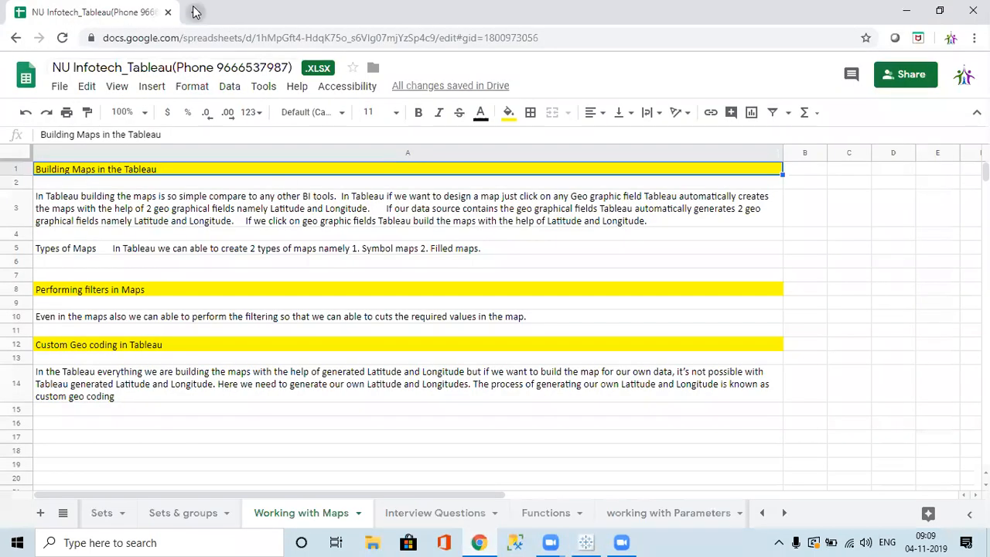
# In a new tab, search Google for '3d round shape', then refine it to '3d round shape yellow'.
pyautogui.click(195, 12)
pyautogui.write('3d')
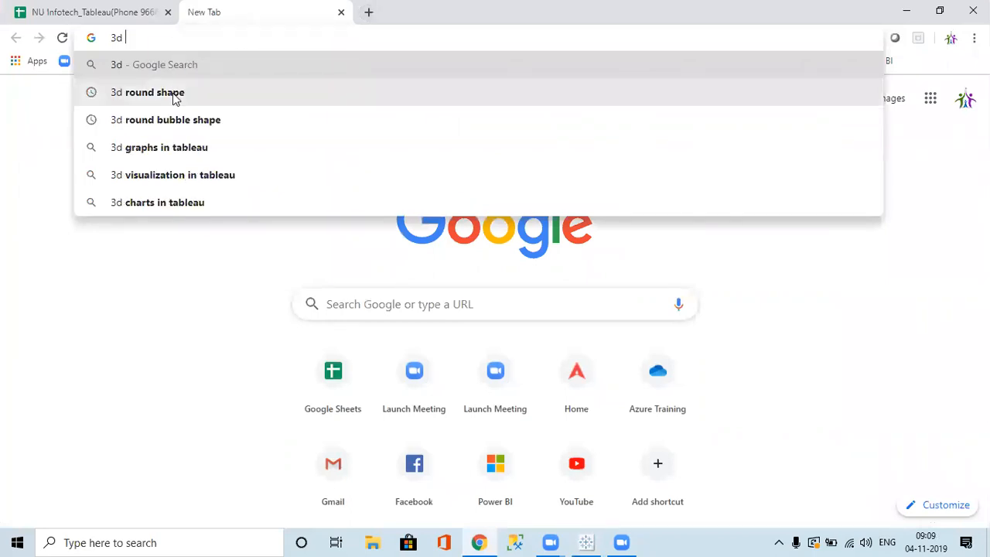
pyautogui.click(175, 93)
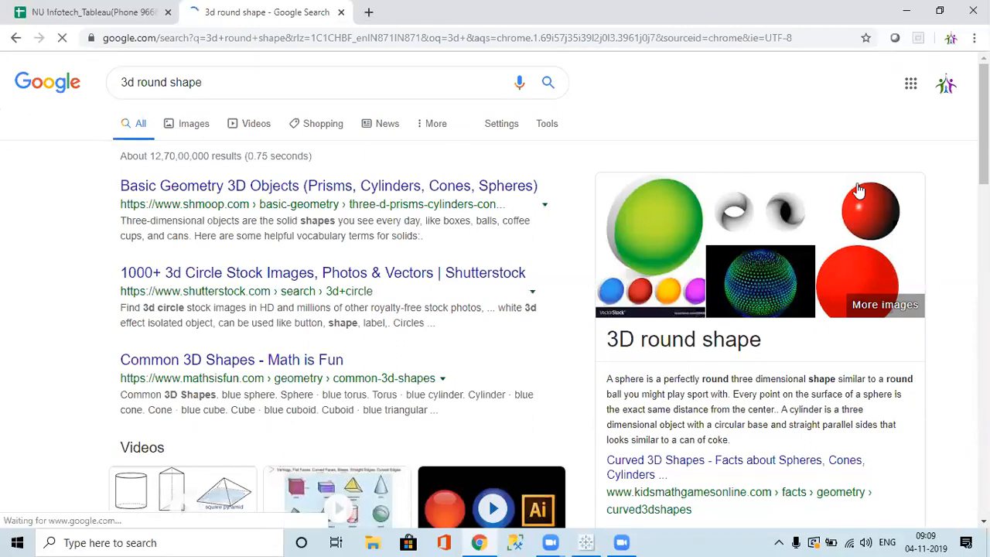
pyautogui.click(211, 82)
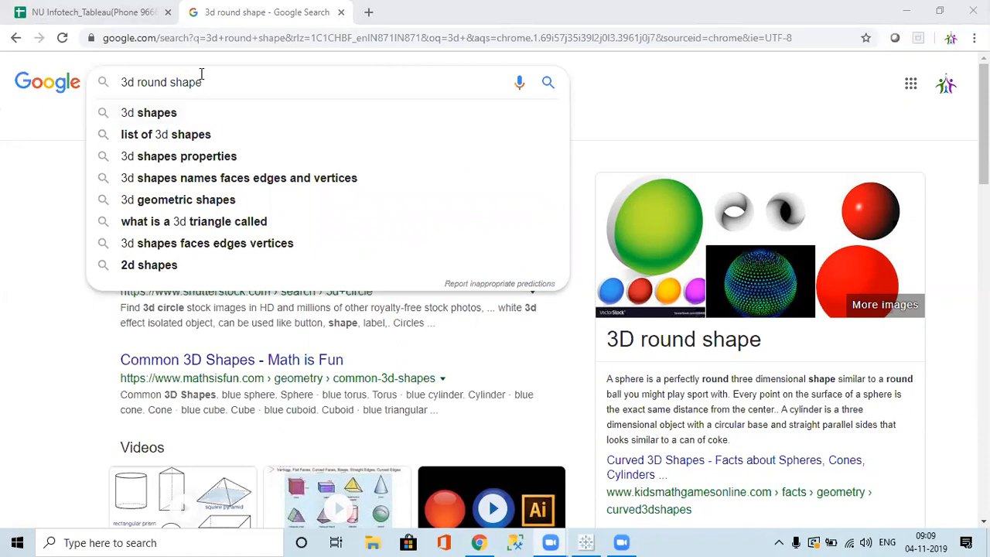
pyautogui.write('t')
pyautogui.press('BackSpace')
pyautogui.write('yelloe')
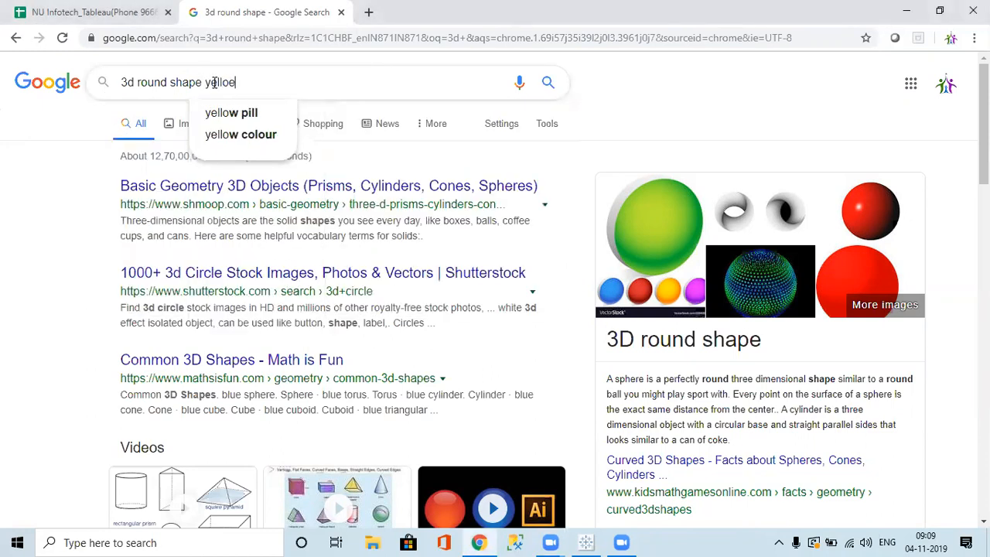
pyautogui.press('BackSpace')
pyautogui.write('w')
pyautogui.press('Return')
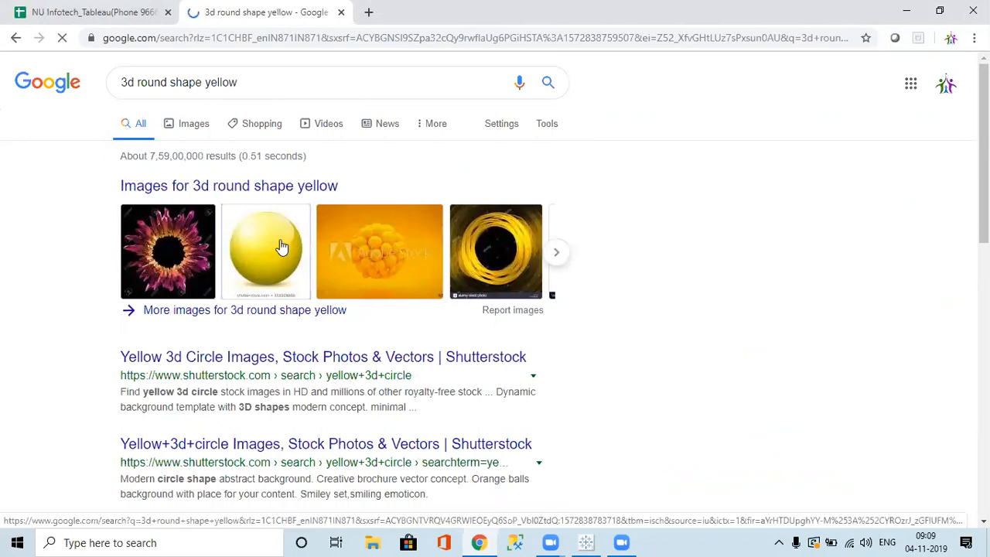
# Pick a yellow 3D sphere from the image results and choose to save it.
pyautogui.click(281, 247)
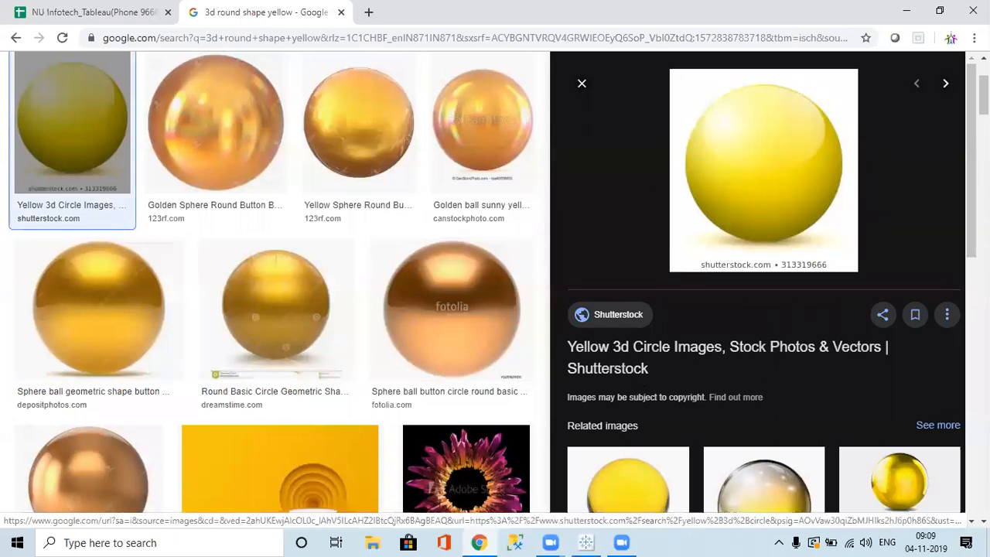
pyautogui.scroll(-3, 764, 282)
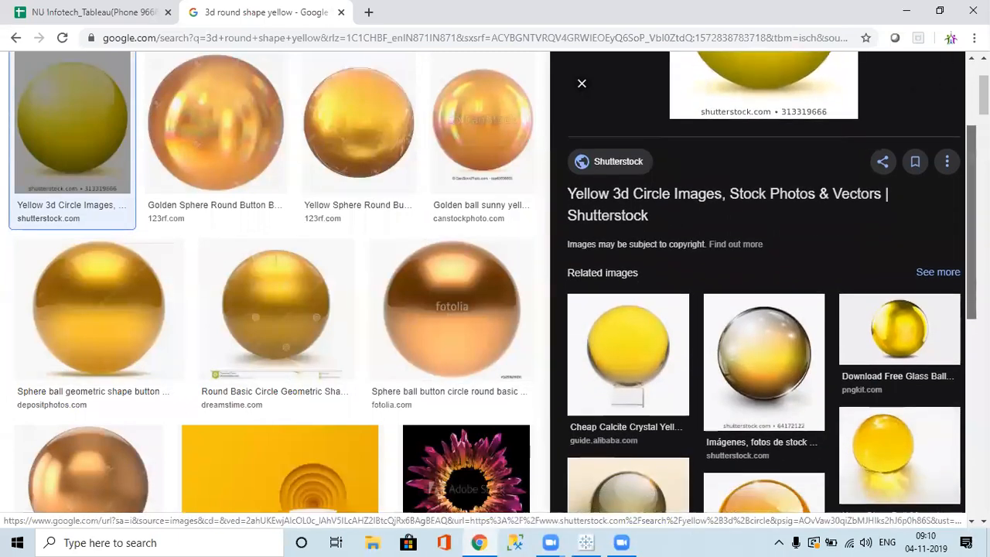
pyautogui.scroll(-2, 763, 309)
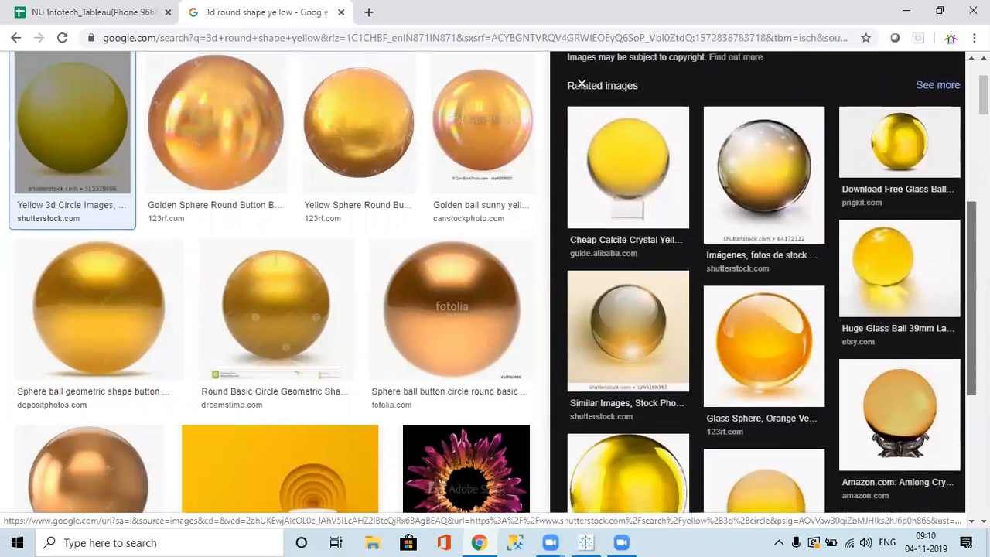
pyautogui.rightClick(755, 346)
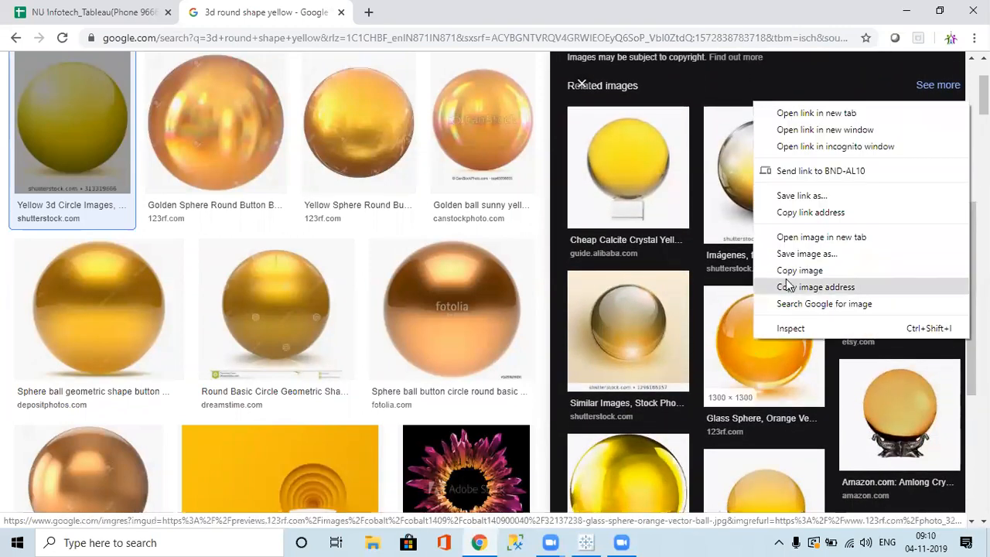
pyautogui.click(805, 255)
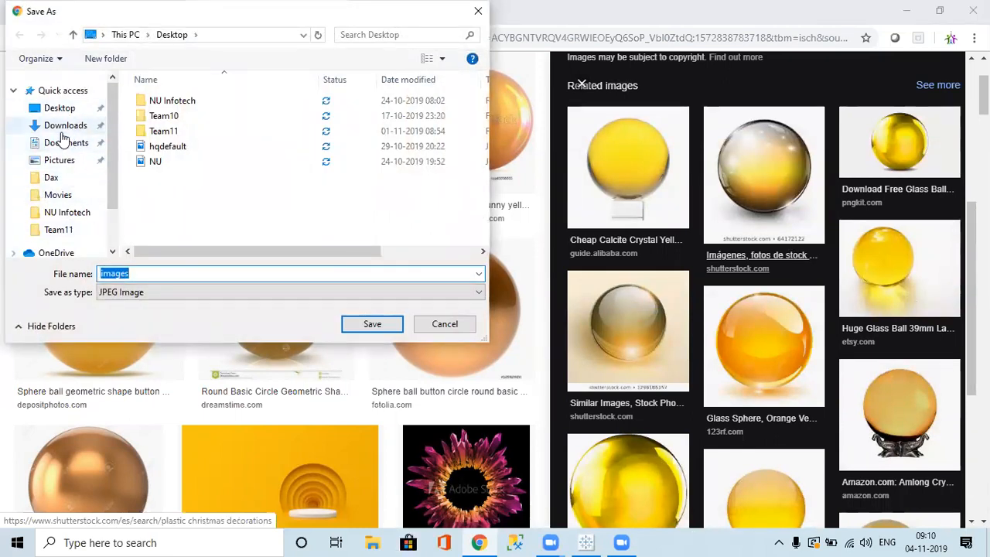
# Save the image as '3d round shape' in Documents > My Tableau Repository > Shapes.
pyautogui.click(64, 140)
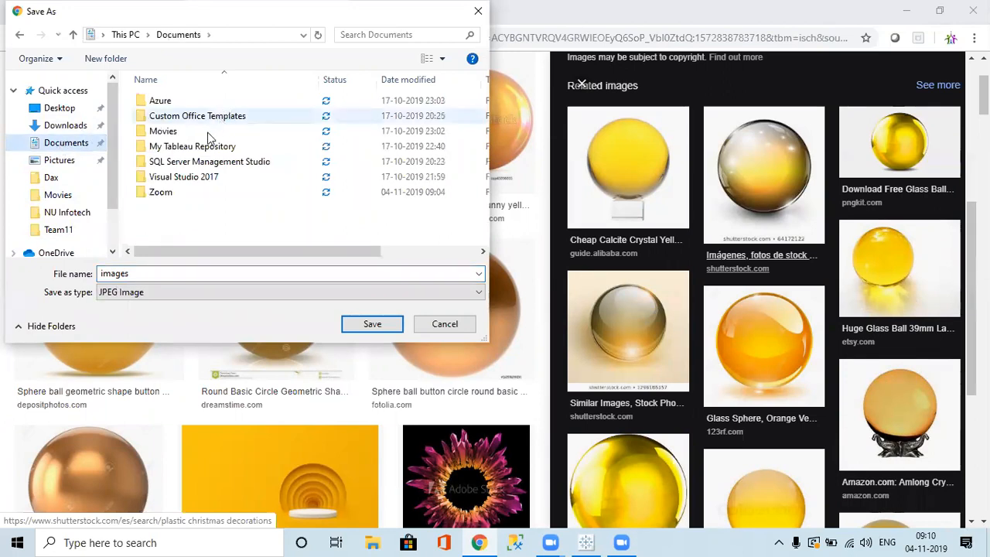
pyautogui.doubleClick(195, 160)
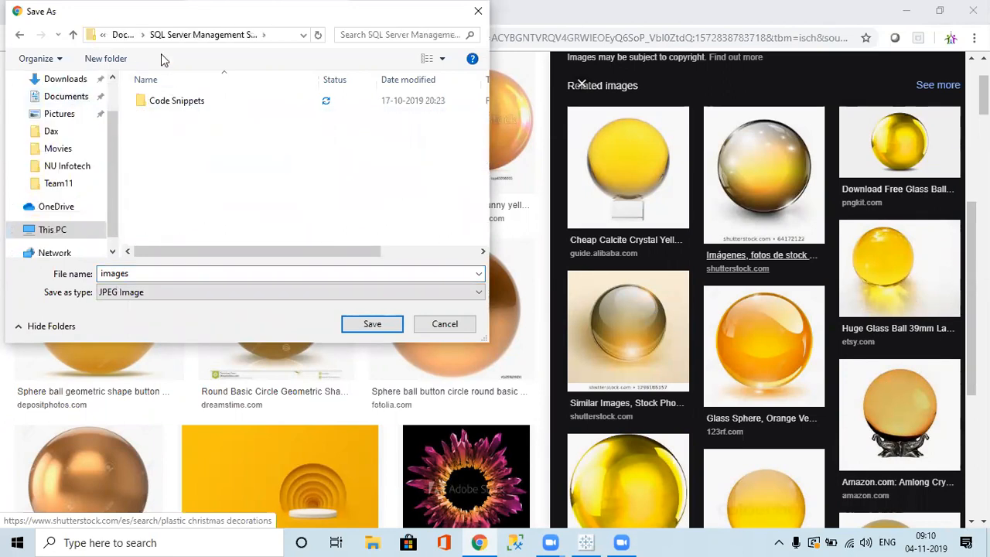
pyautogui.click(123, 34)
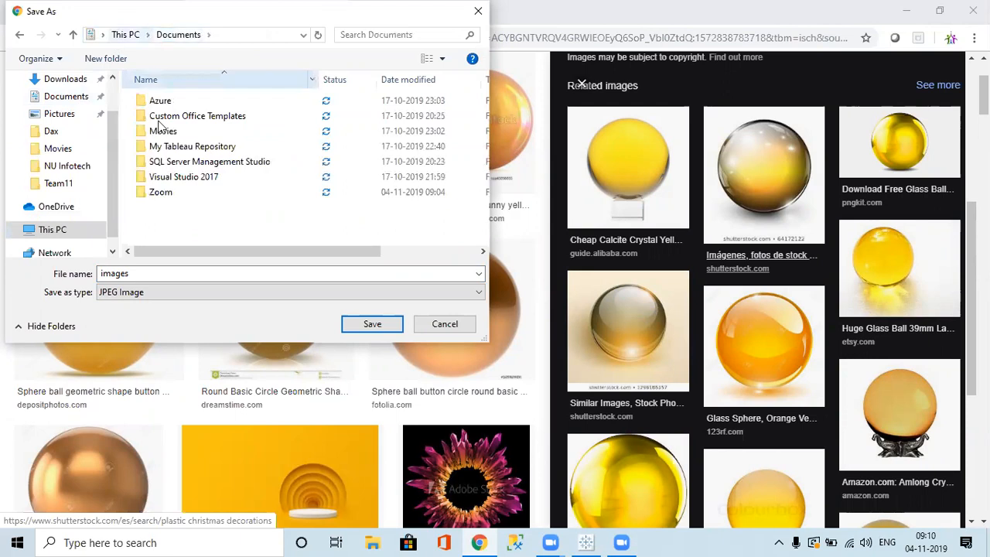
pyautogui.doubleClick(192, 147)
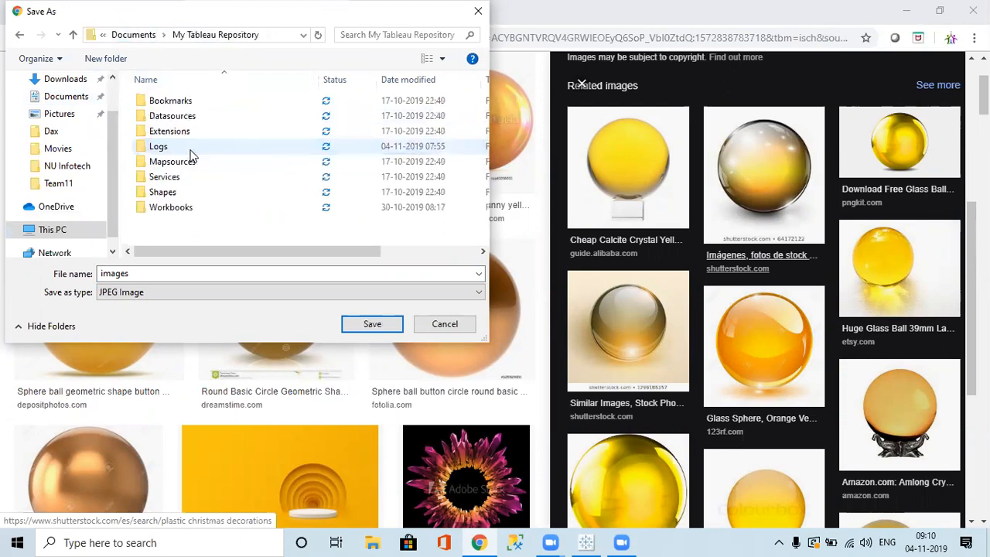
pyautogui.doubleClick(163, 192)
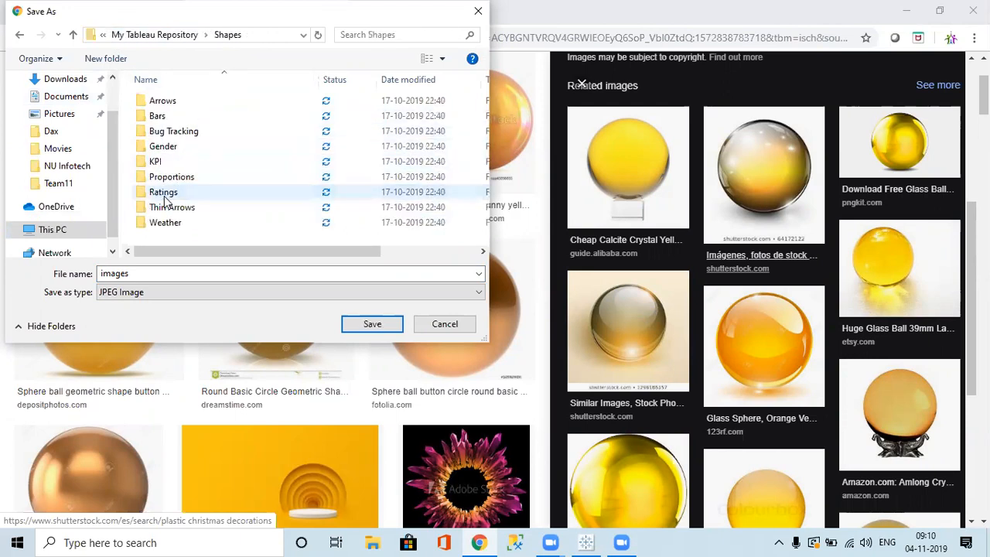
pyautogui.doubleClick(152, 277)
pyautogui.write('#d')
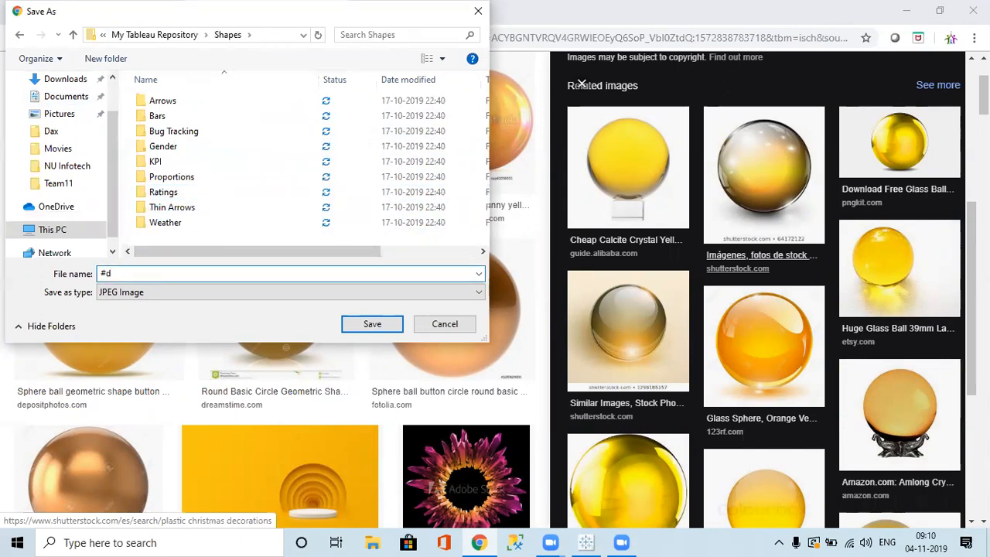
pyautogui.write('3d round')
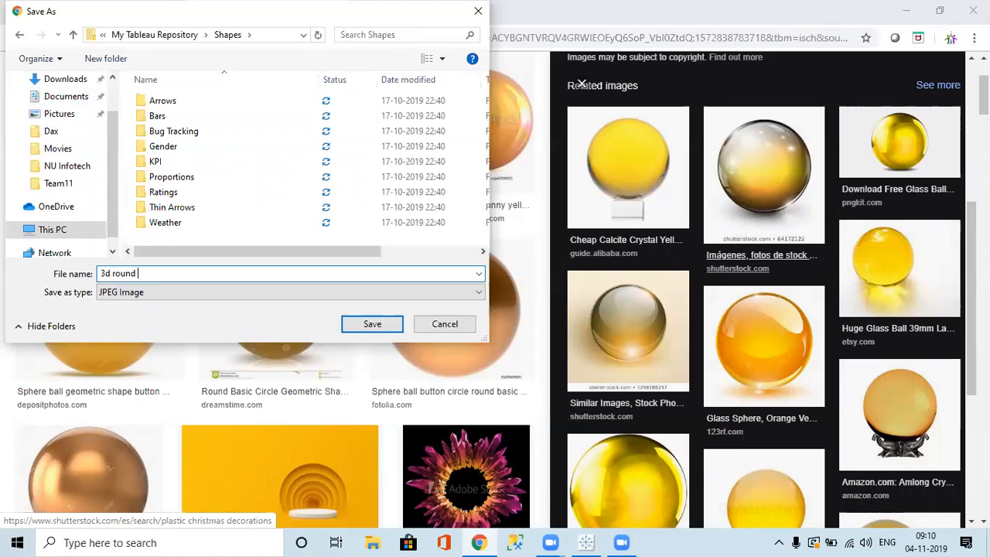
pyautogui.write(' shapce')
pyautogui.press('Return')
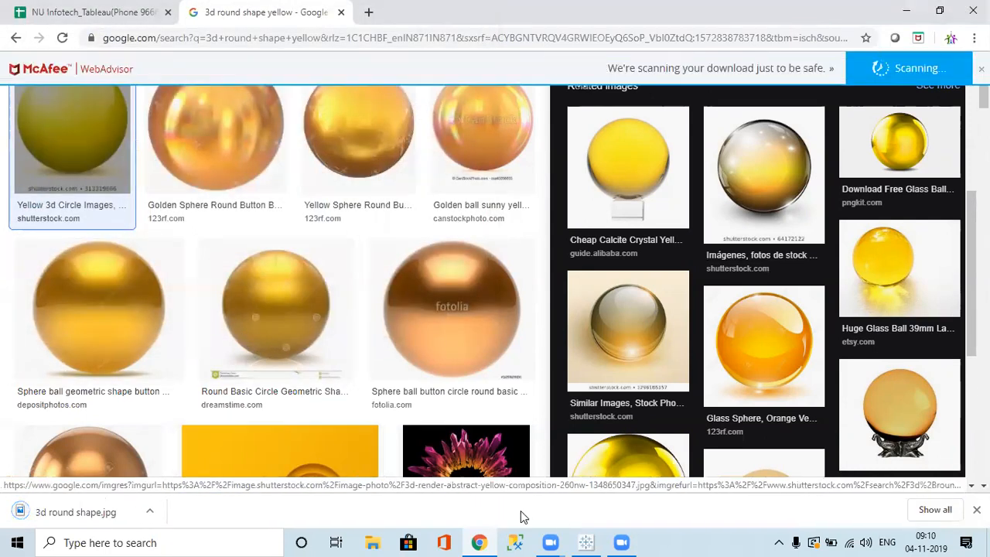
# Reload shapes and assign the orange 3D sphere from the Custom palette to the city marks.
pyautogui.click(586, 542)
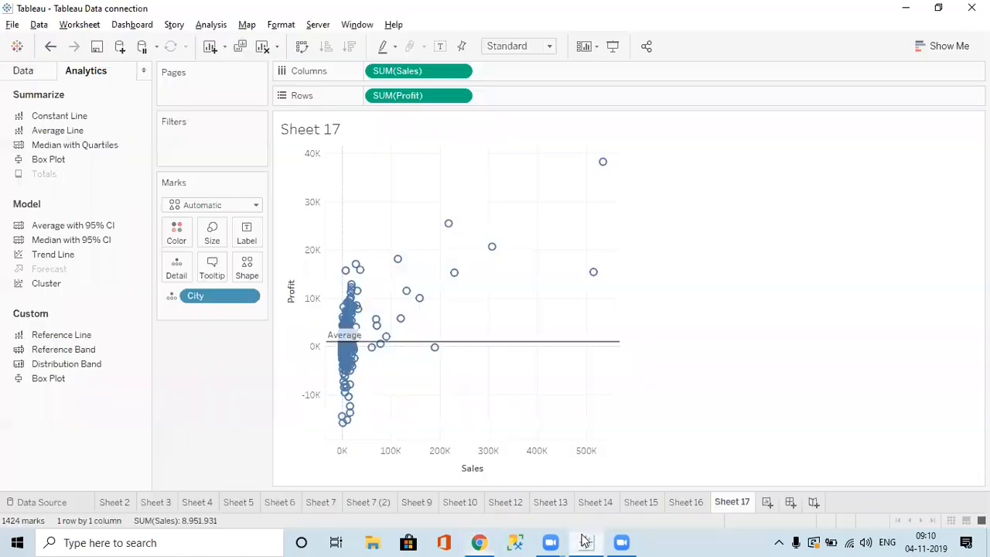
pyautogui.click(246, 267)
pyautogui.click(278, 369)
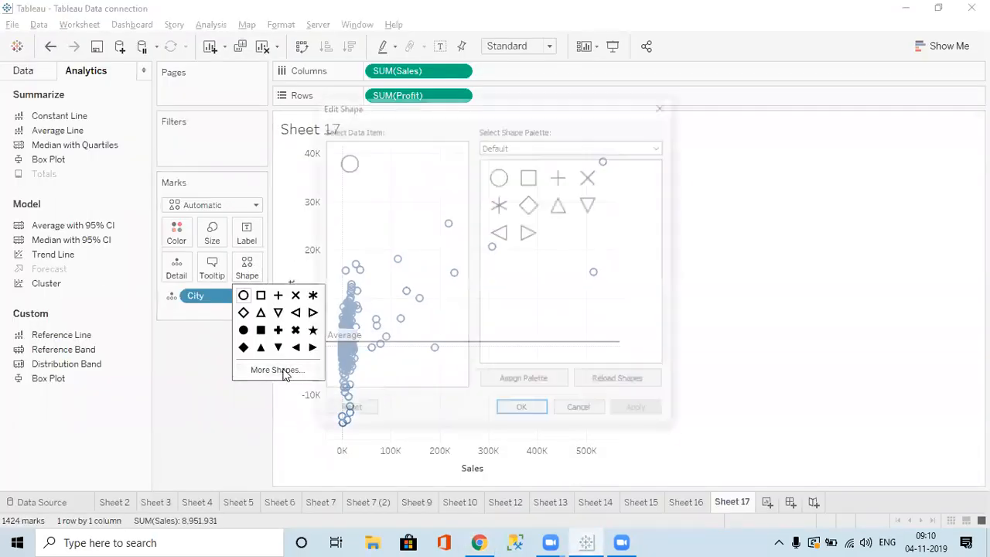
pyautogui.click(632, 382)
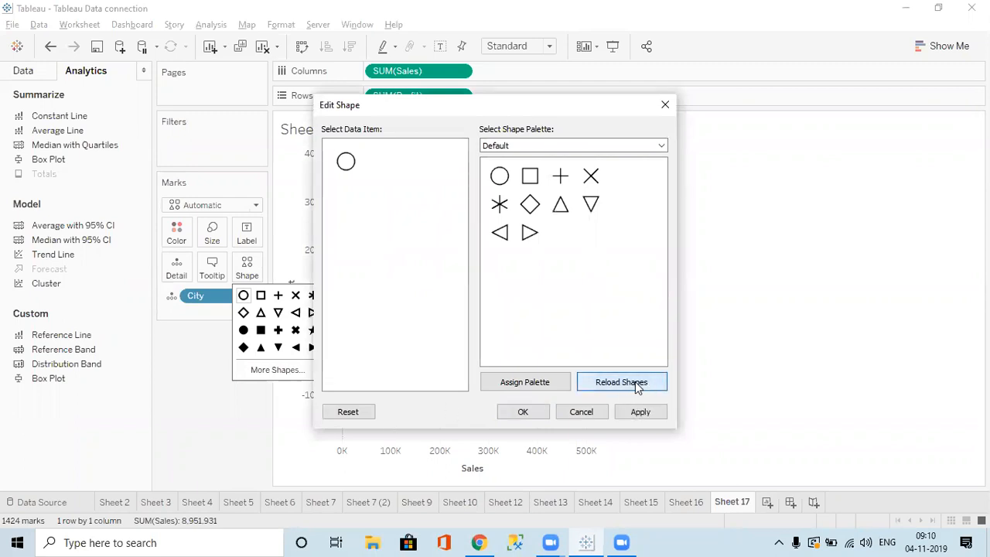
pyautogui.click(542, 146)
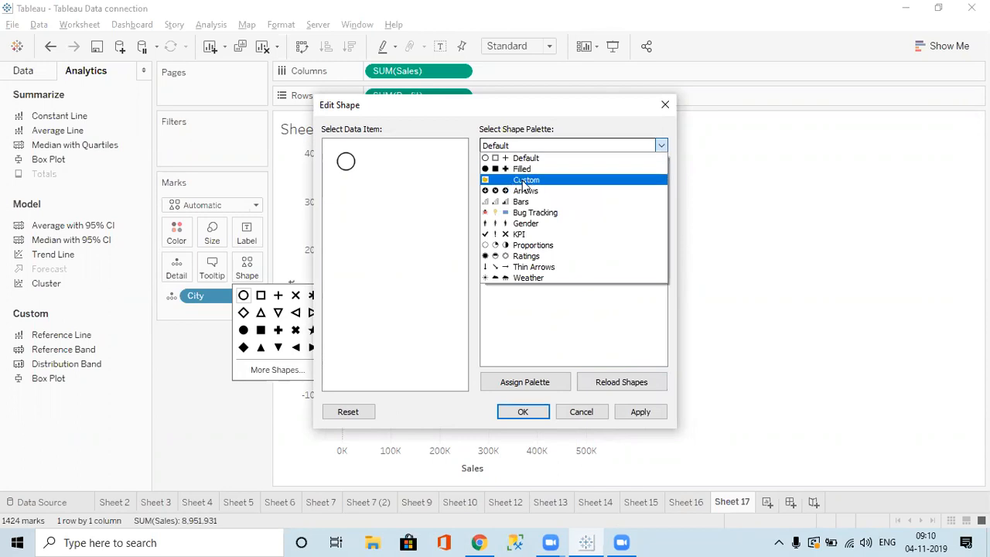
pyautogui.click(529, 181)
pyautogui.click(499, 177)
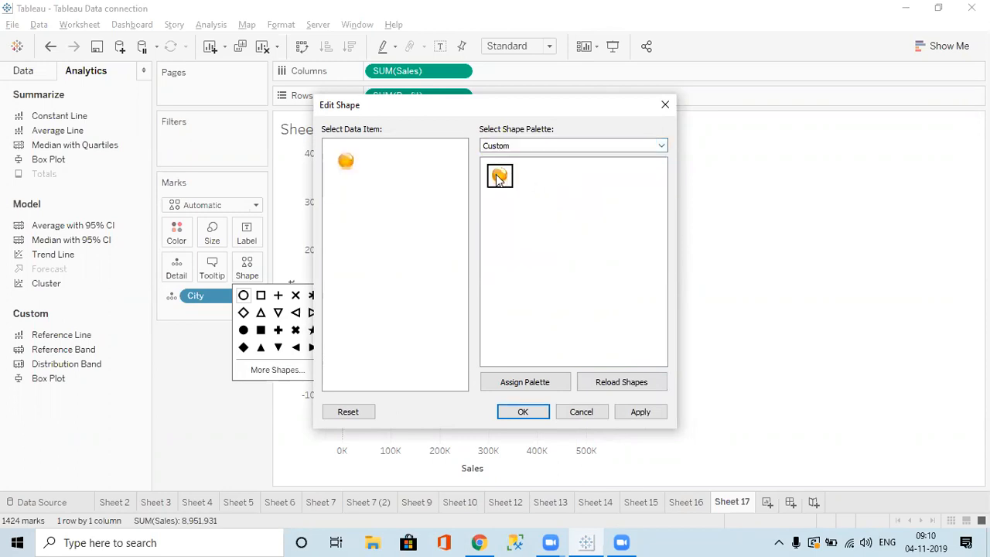
pyautogui.click(512, 412)
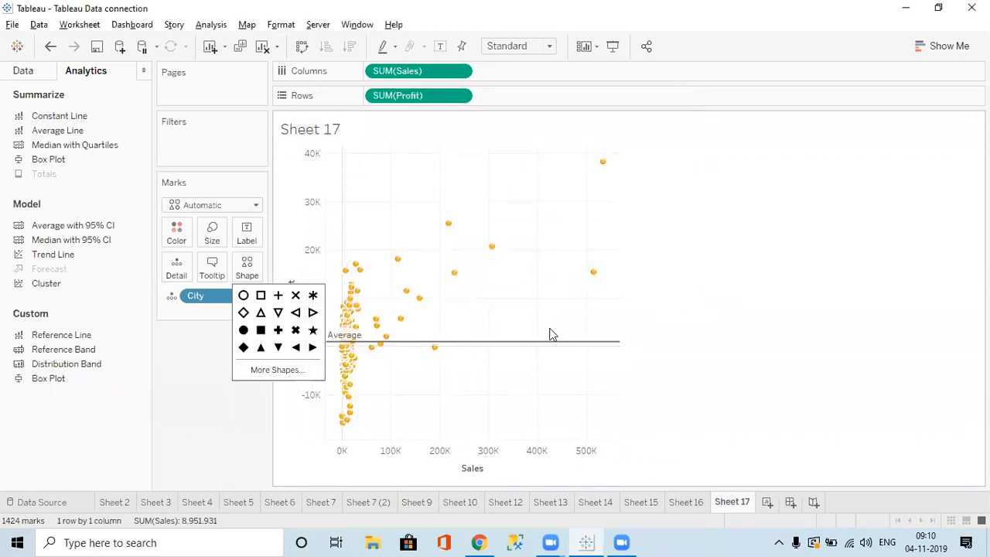
pyautogui.click(210, 423)
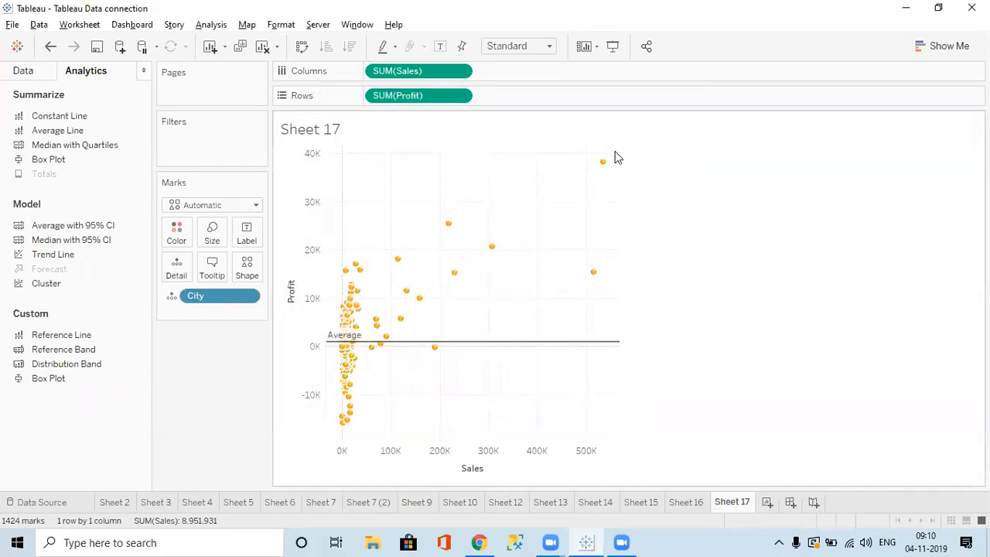
# Switch the side pane to the Data fields and focus the field search box.
pyautogui.moveTo(602, 161)
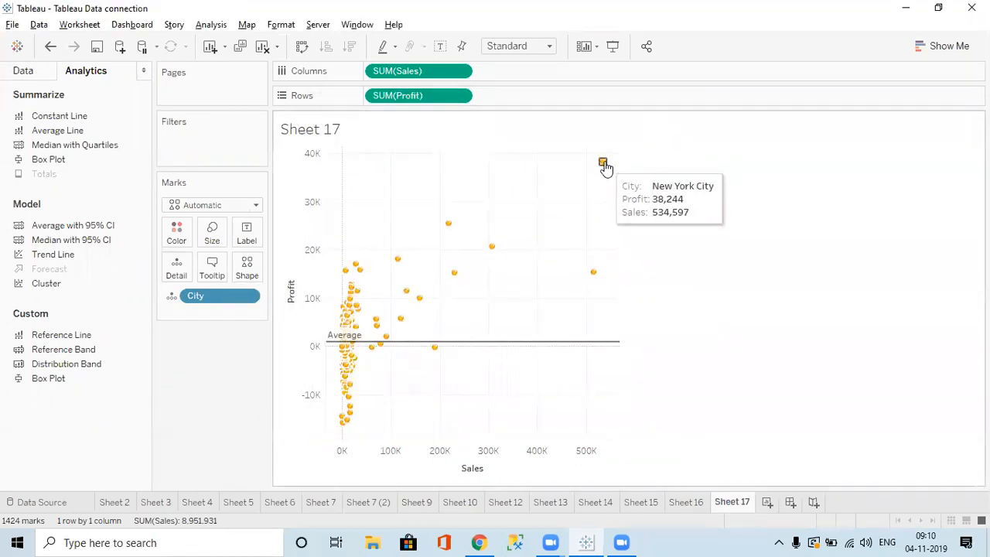
pyautogui.click(41, 79)
pyautogui.click(72, 124)
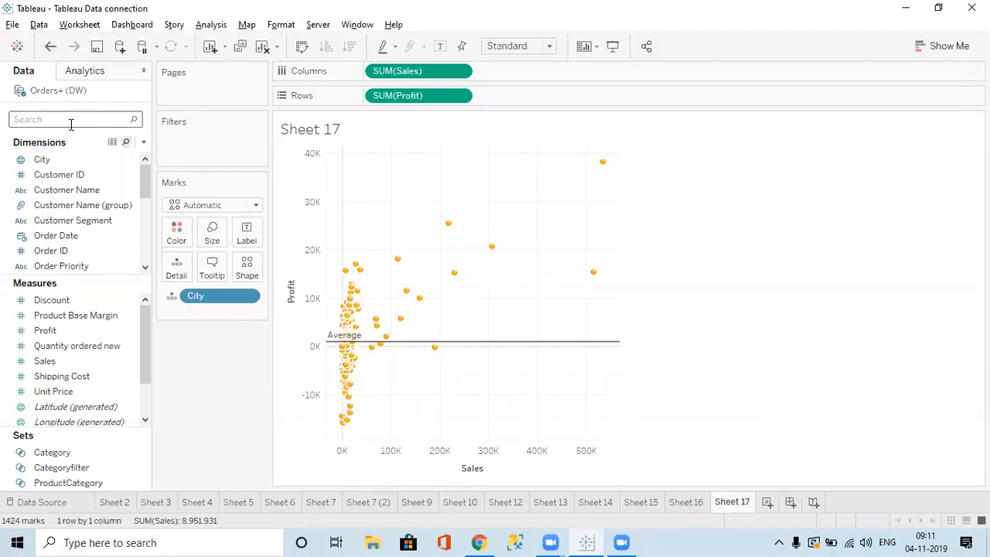
# Create a new calculated field and name it Growth.
pyautogui.click(143, 142)
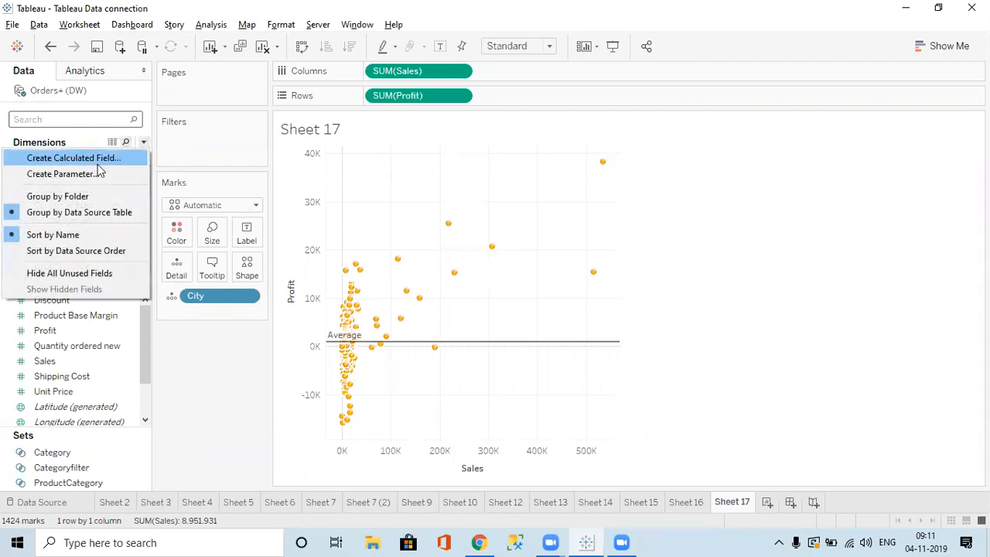
pyautogui.click(97, 163)
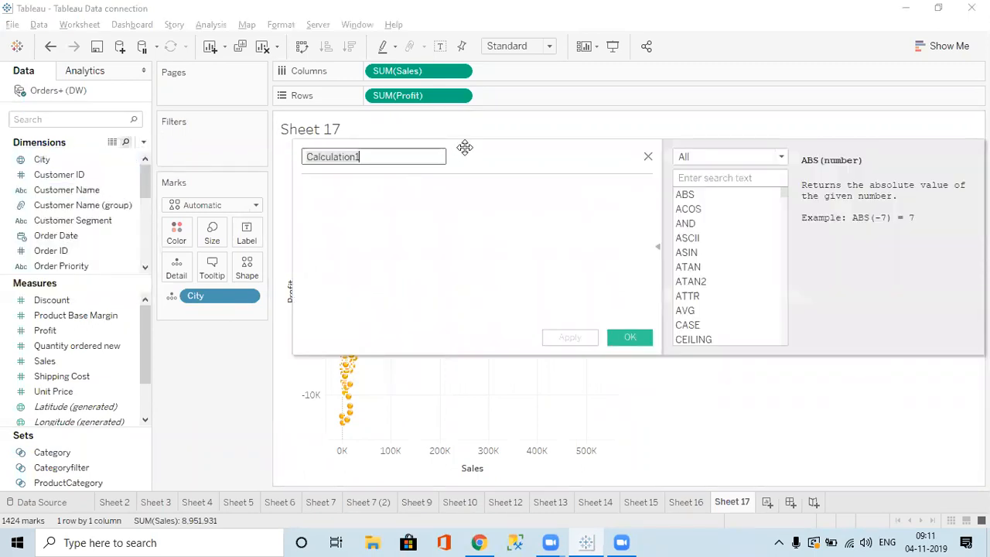
pyautogui.hotkey('ctrl', 'a')
pyautogui.write('G')
# Enter the formula SUM([Sales]) * 1.5 and save the Growth field.
pyautogui.click(352, 191)
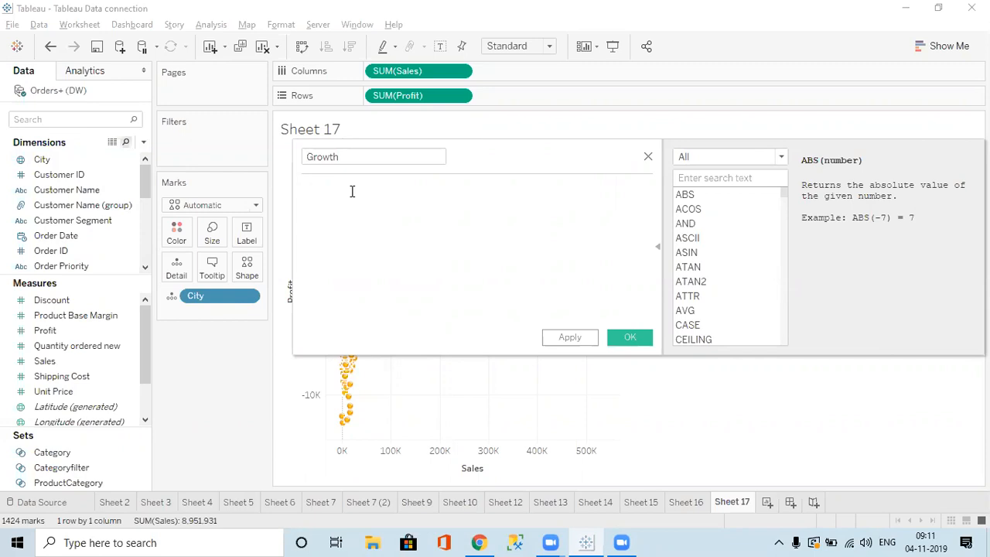
pyautogui.write('sum')
pyautogui.press('Return')
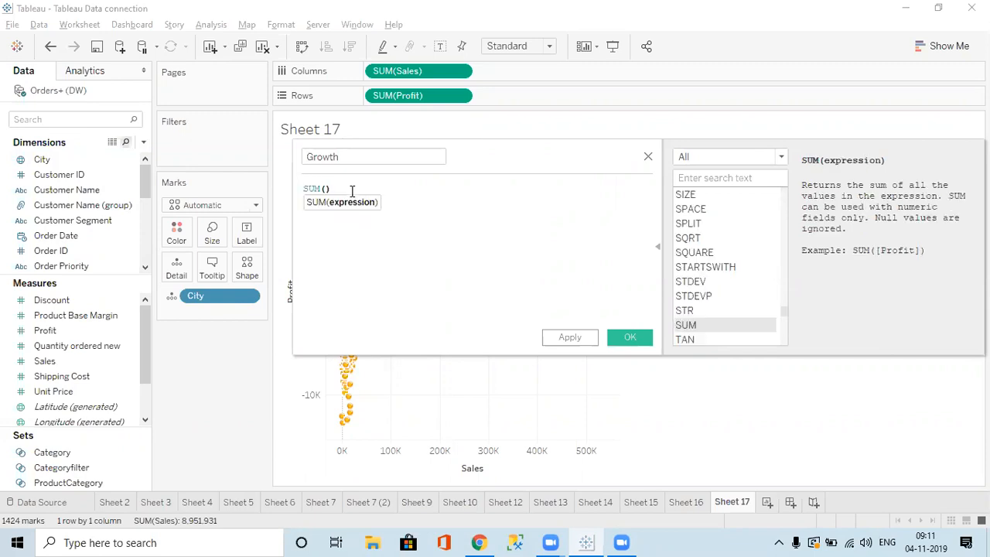
pyautogui.write('sal')
pyautogui.press('Return')
pyautogui.write('* ran')
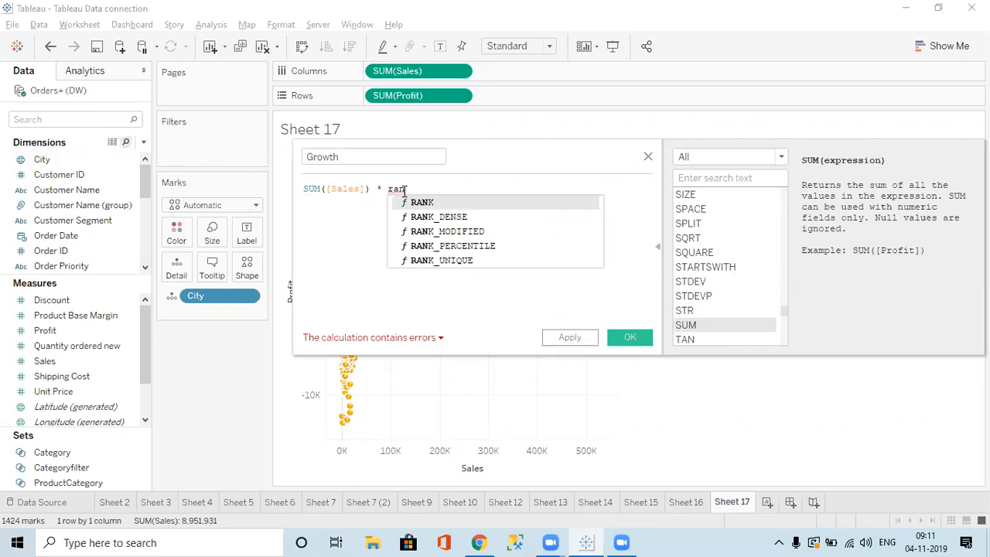
pyautogui.press('BackSpace')
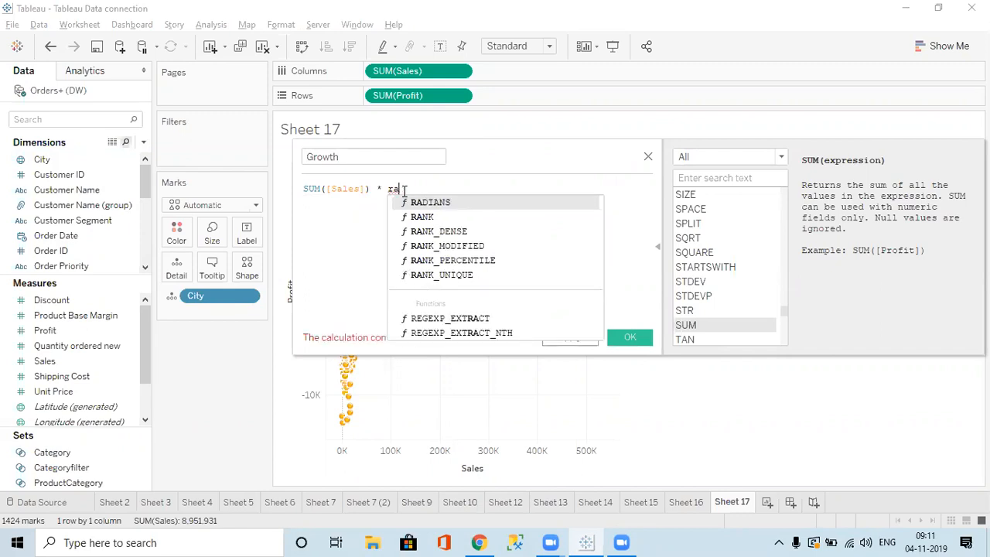
pyautogui.press('BackSpace')
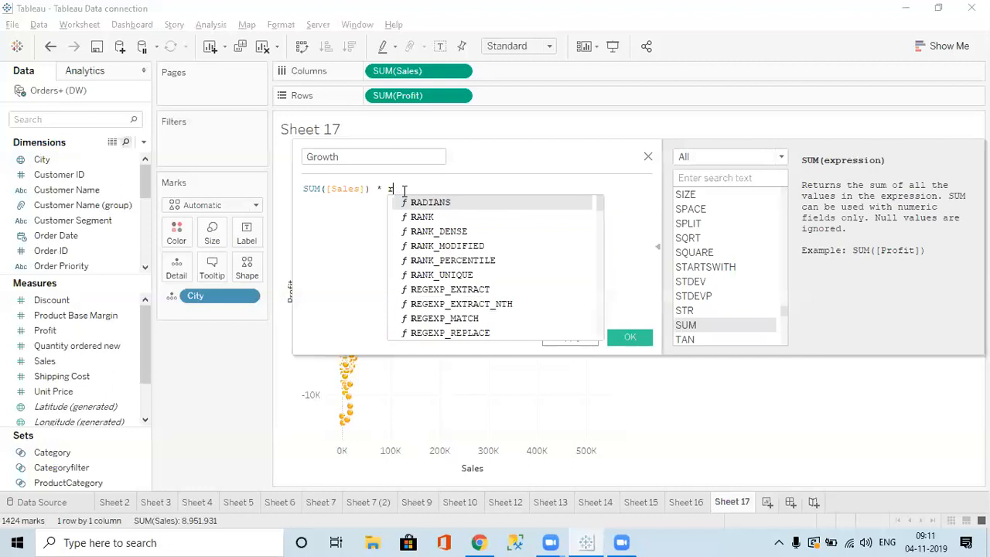
pyautogui.press('BackSpace')
pyautogui.write('1')
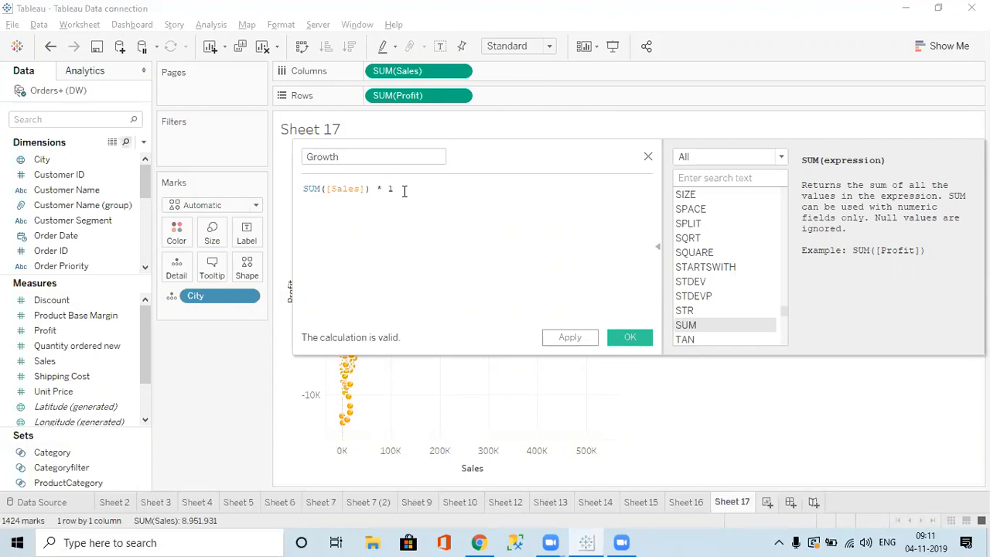
pyautogui.write('.5%')
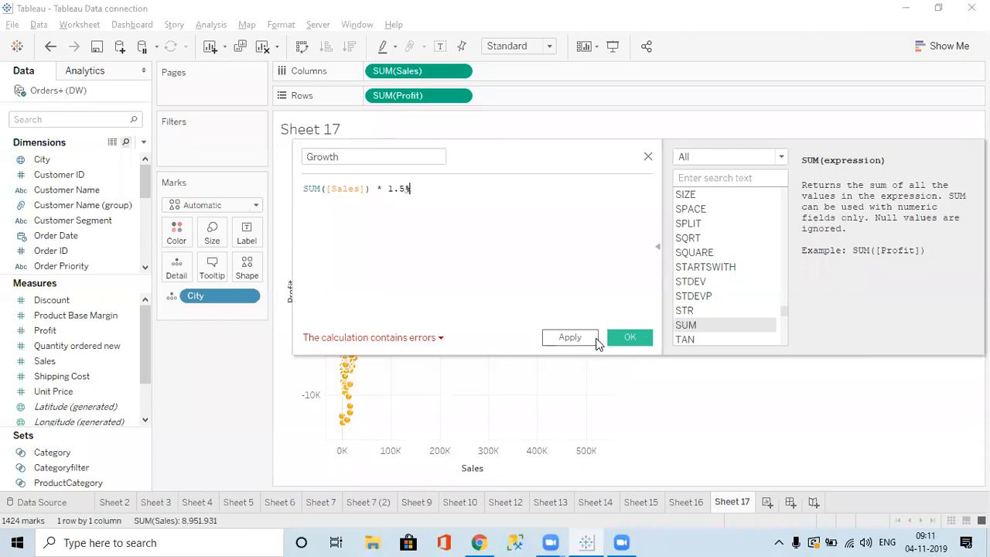
pyautogui.press('BackSpace')
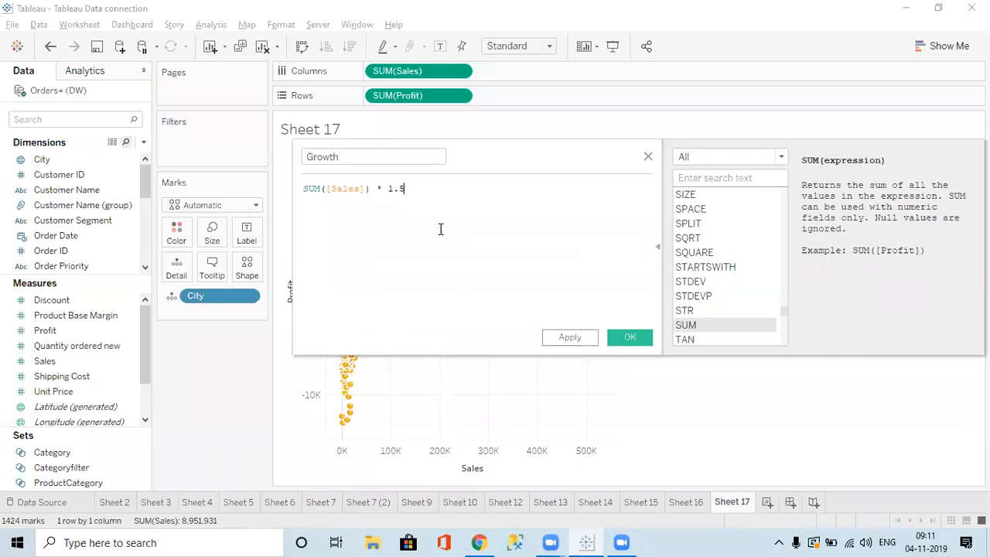
pyautogui.click(610, 337)
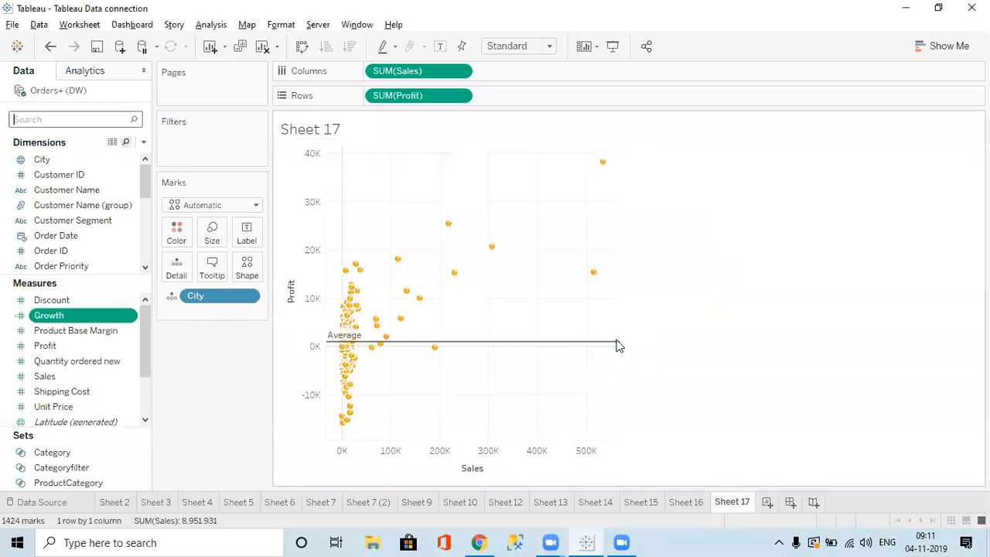
# Drop Growth on Size so the spheres scale by AGG(Growth), then reopen Growth's formula.
pyautogui.moveTo(132, 316); pyautogui.dragTo(212, 234)
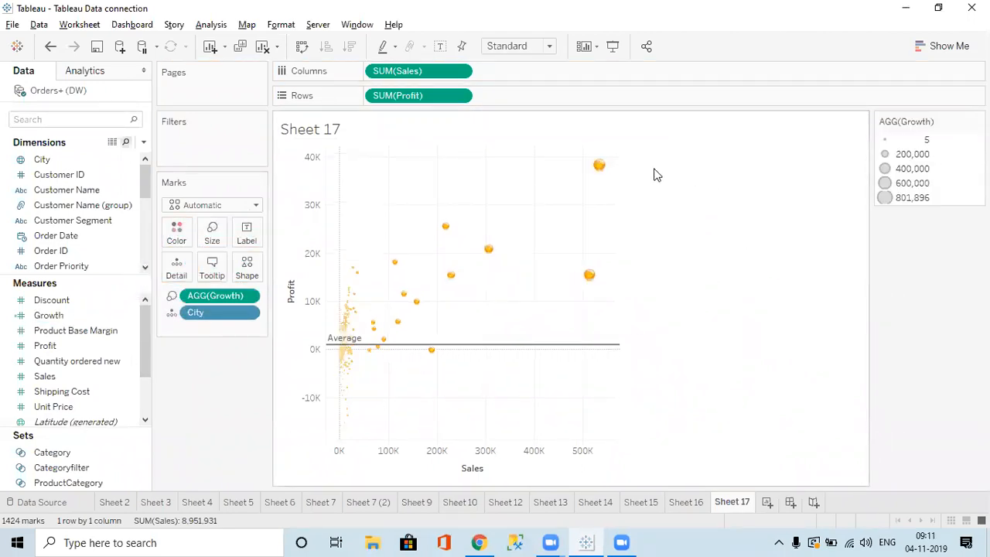
pyautogui.moveTo(593, 173)
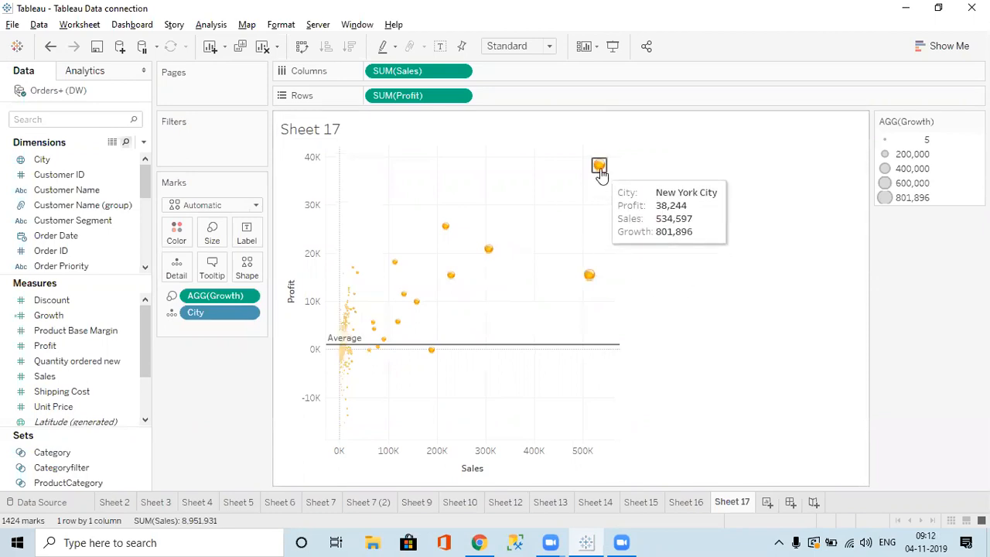
pyautogui.moveTo(434, 366)
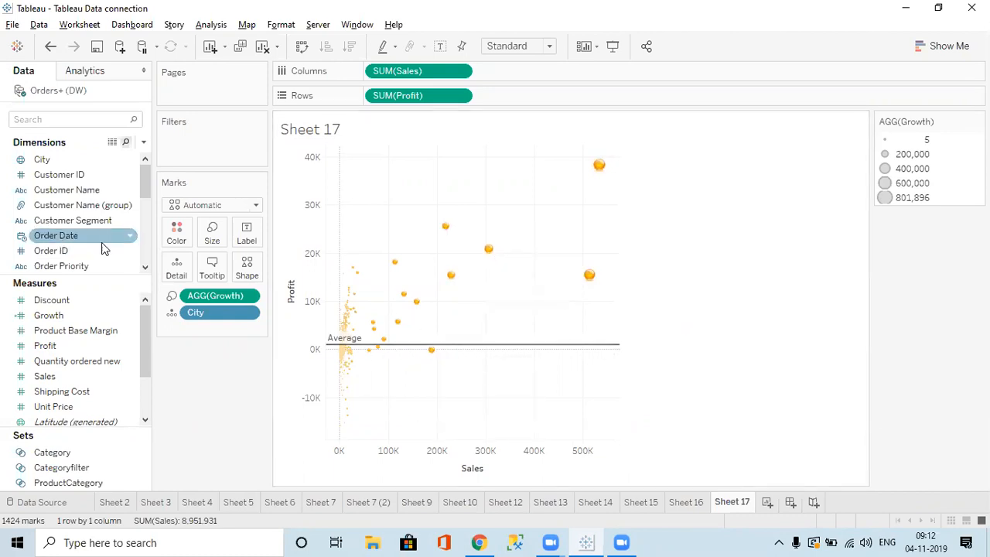
pyautogui.click(75, 315)
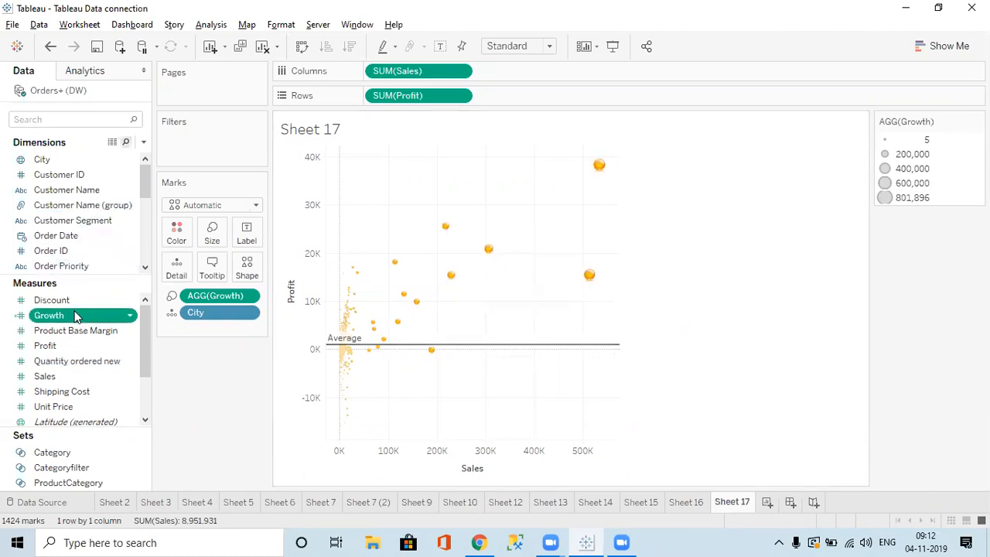
pyautogui.rightClick(75, 315)
pyautogui.click(123, 91)
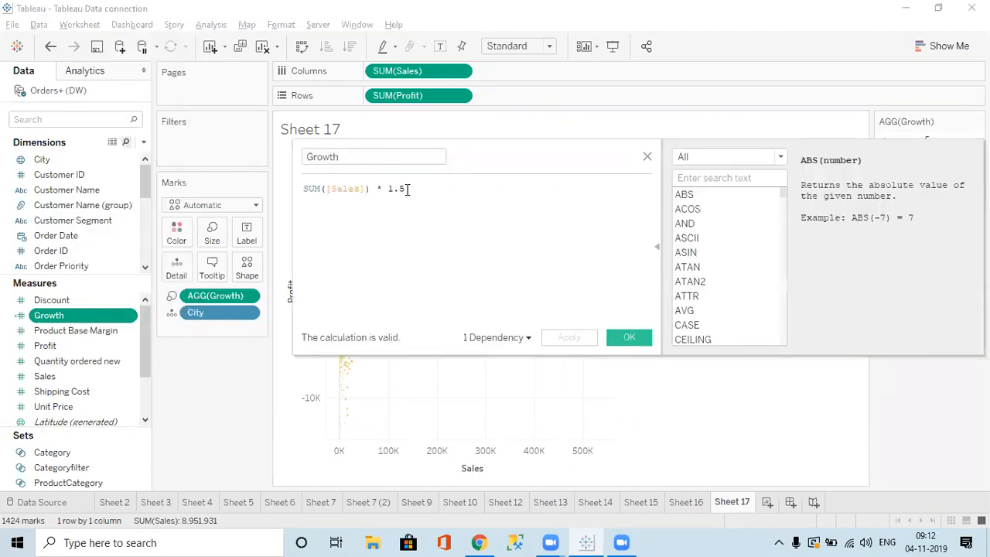
# Change the Growth multiplier from 1.5 to 2.5 and save the calculation.
pyautogui.press('BackSpace')
pyautogui.press('BackSpace')
pyautogui.press('BackSpace')
pyautogui.write('2.5')
pyautogui.press('Return')
pyautogui.click(624, 339)
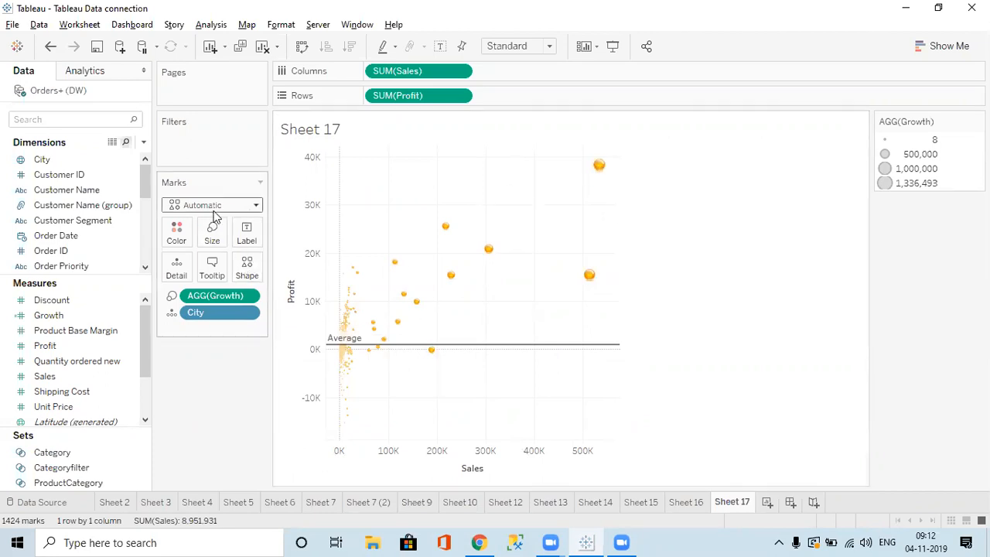
# Check the Marks type list without changing it, then bring Chrome back to front.
pyautogui.click(217, 205)
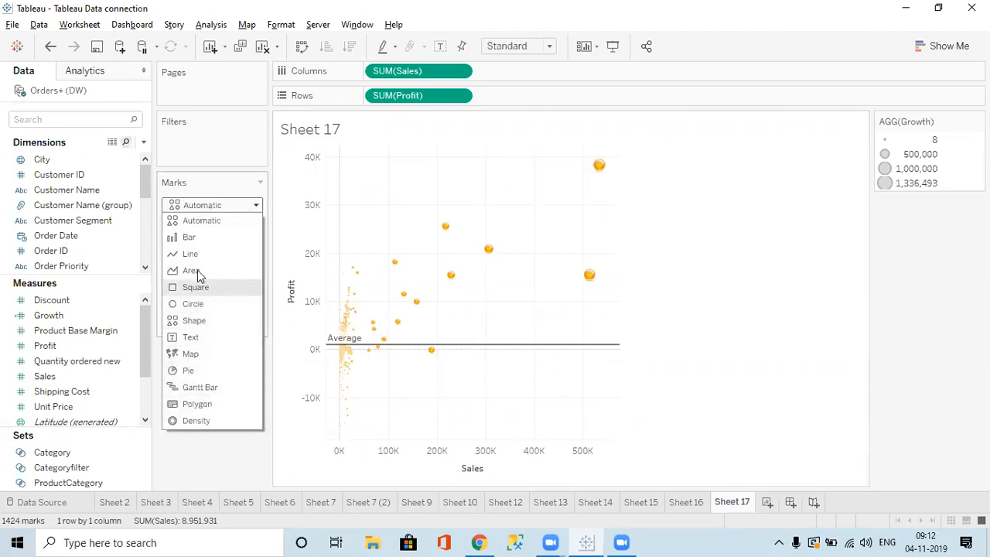
pyautogui.click(208, 461)
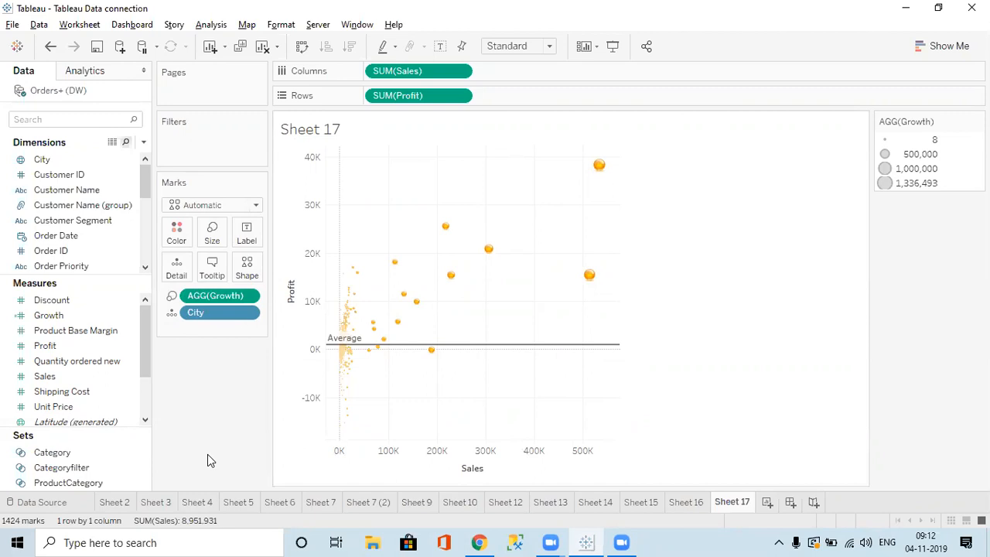
pyautogui.click(479, 543)
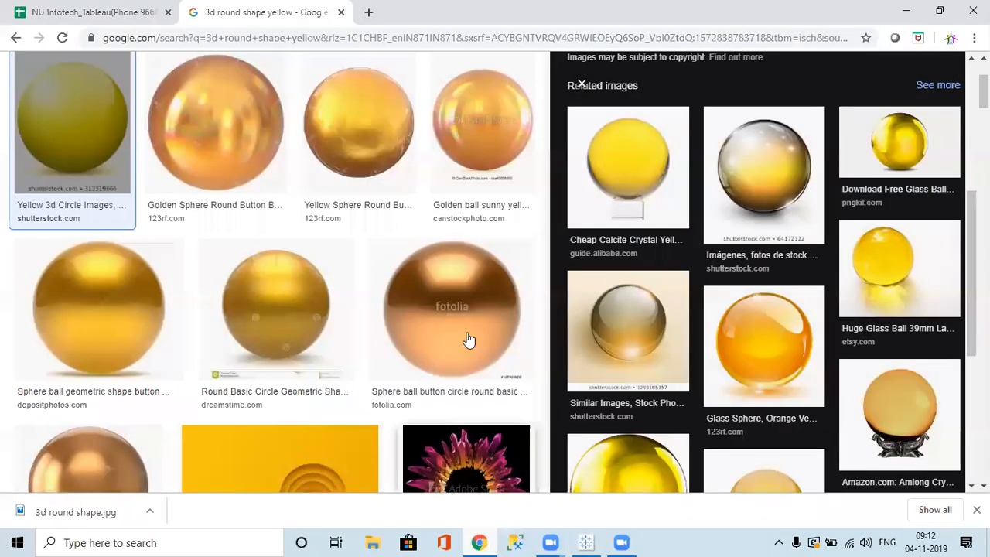
# Close the sphere image search and browse the Functions and Parameters sheets, ending on Interview Questions.
pyautogui.click(341, 13)
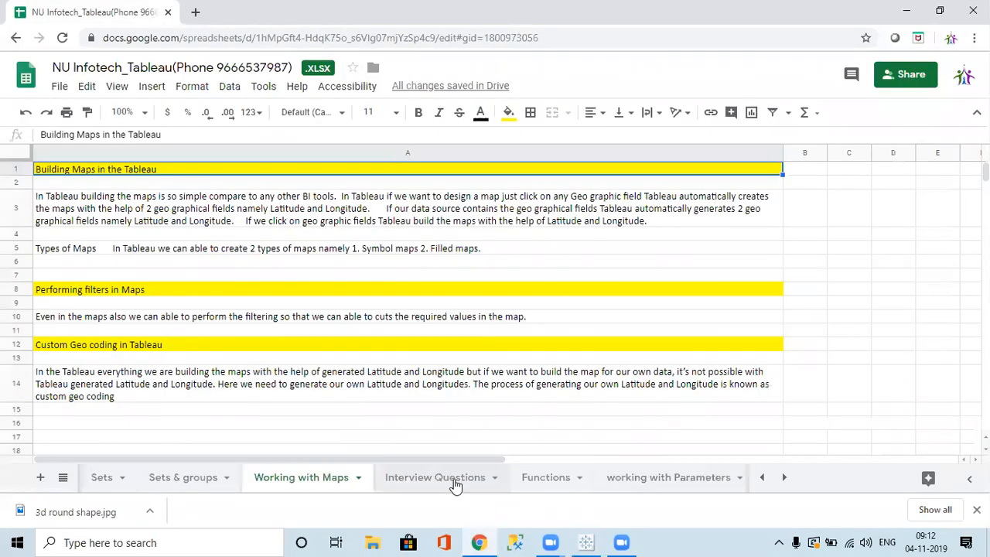
pyautogui.click(455, 479)
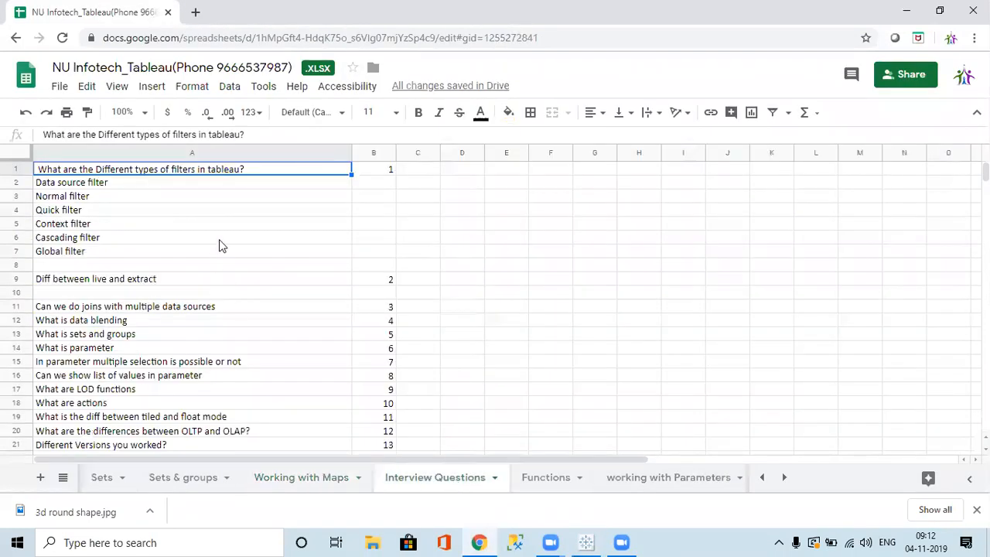
pyautogui.click(551, 479)
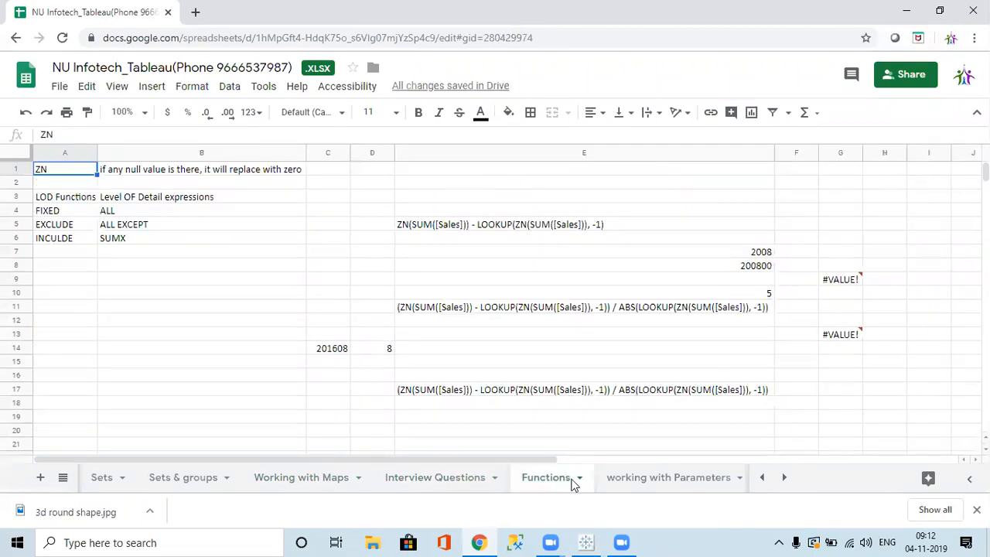
pyautogui.click(667, 477)
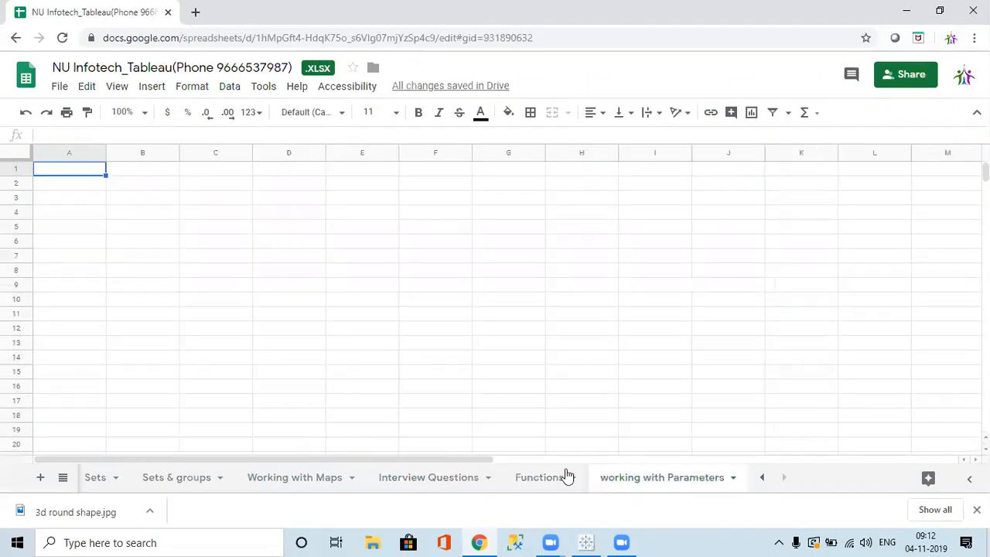
pyautogui.click(441, 485)
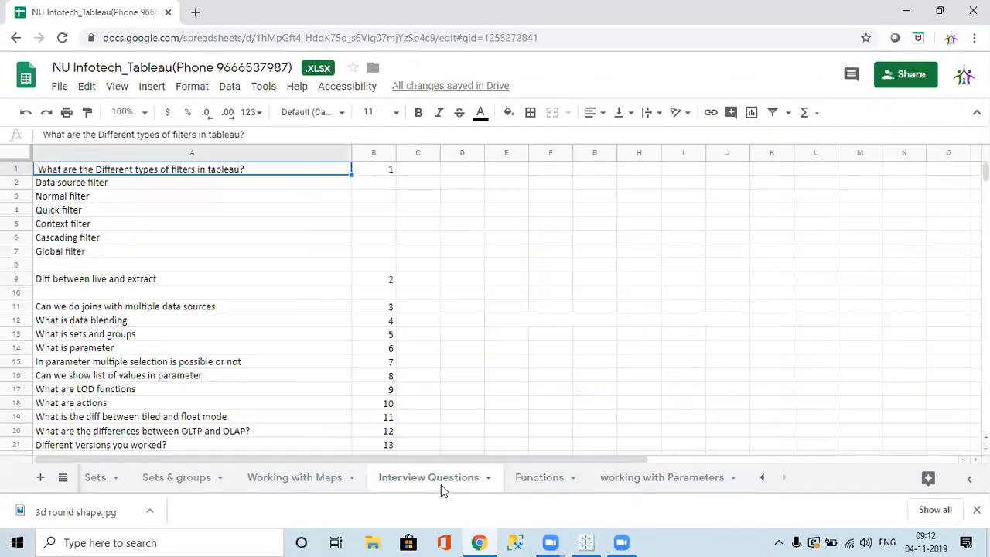
# Step through the Data source, Normal, Quick and Context filter entries.
pyautogui.click(79, 186)
pyautogui.click(72, 199)
pyautogui.click(63, 213)
pyautogui.click(63, 227)
# Change 'multiple' to 'different' in the joins question in A11.
pyautogui.click(64, 249)
pyautogui.press('Down')
pyautogui.press('Down')
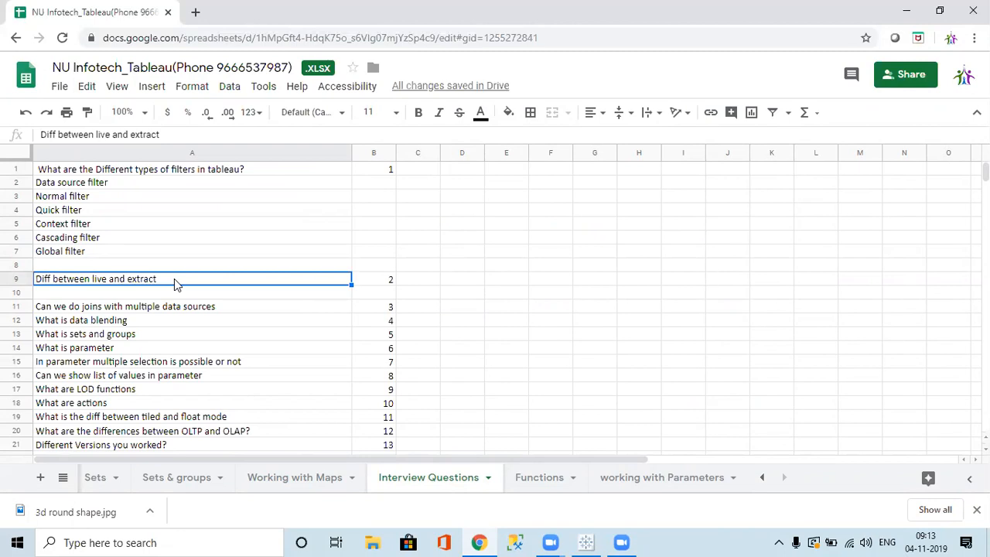
pyautogui.press('Down')
pyautogui.press('Down')
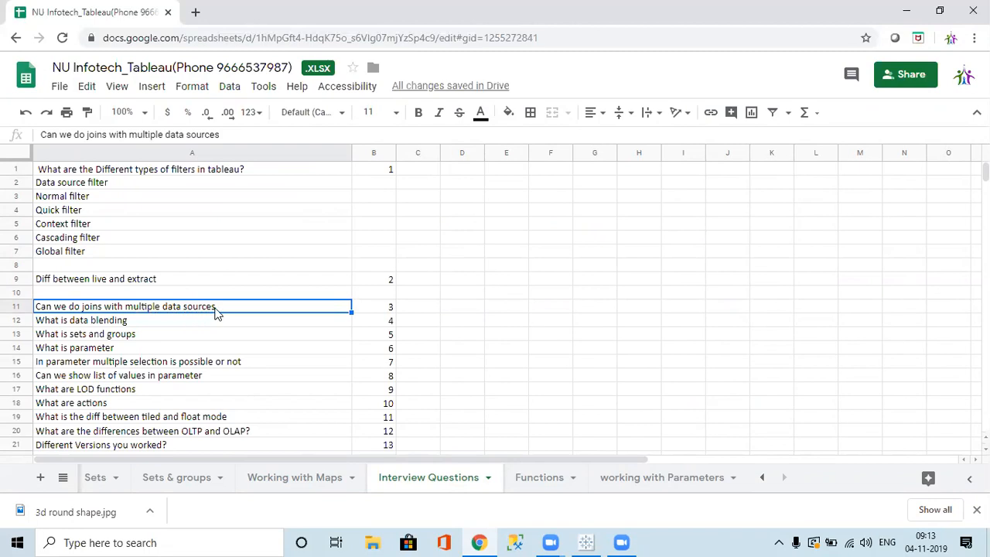
pyautogui.doubleClick(155, 307)
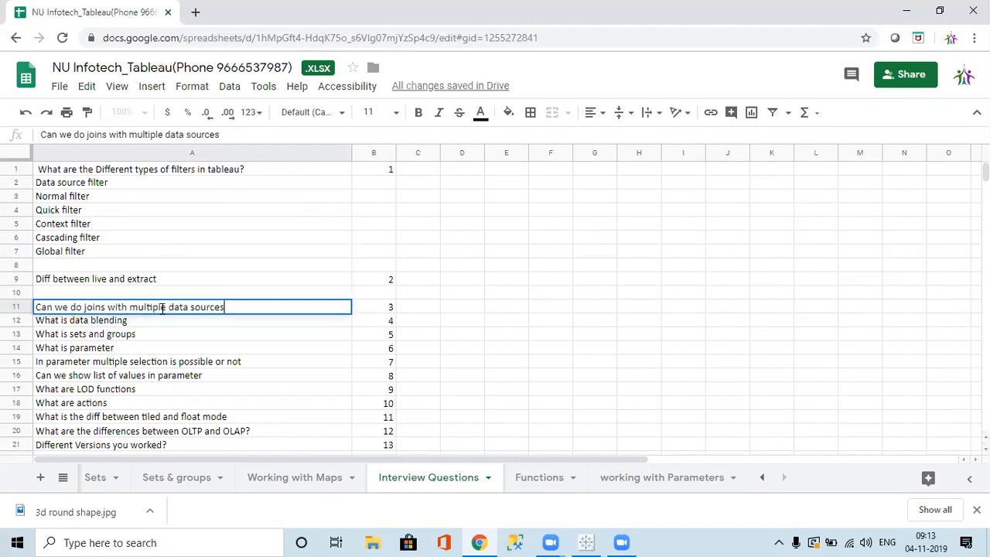
pyautogui.press('BackSpace')
pyautogui.press('BackSpace')
pyautogui.press('BackSpace')
pyautogui.press('BackSpace')
pyautogui.press('BackSpace')
pyautogui.press('BackSpace')
pyautogui.press('BackSpace')
pyautogui.press('BackSpace')
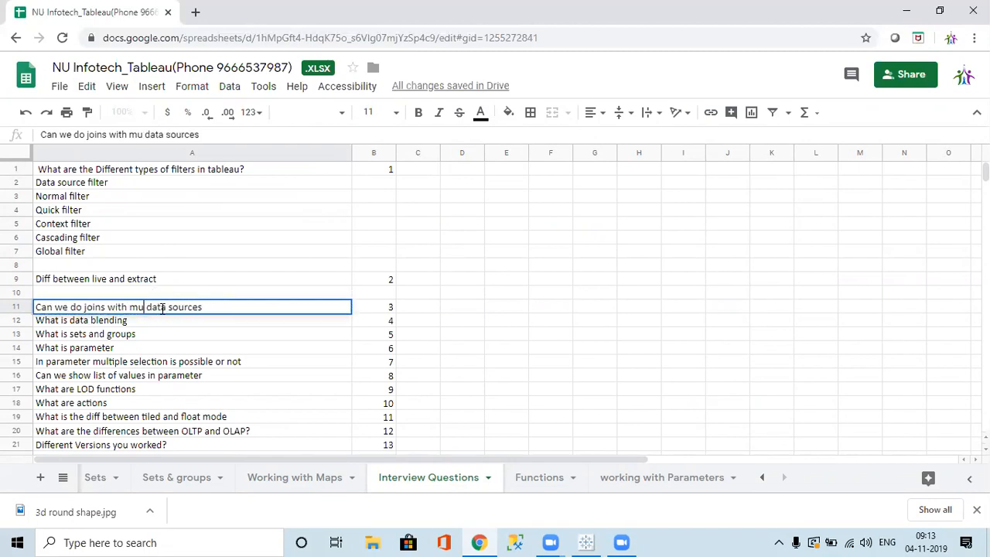
pyautogui.write('diffe')
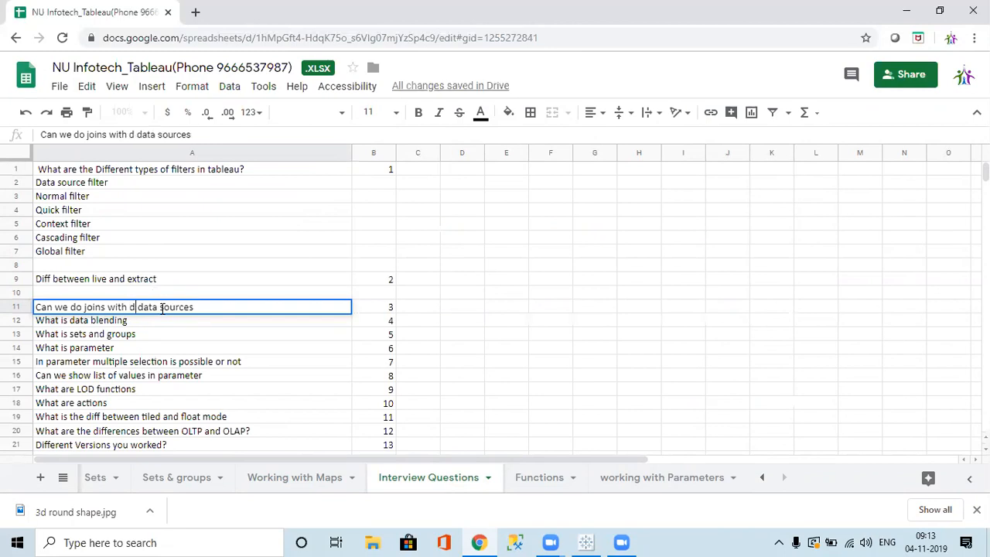
pyautogui.write('rent')
pyautogui.click(193, 325)
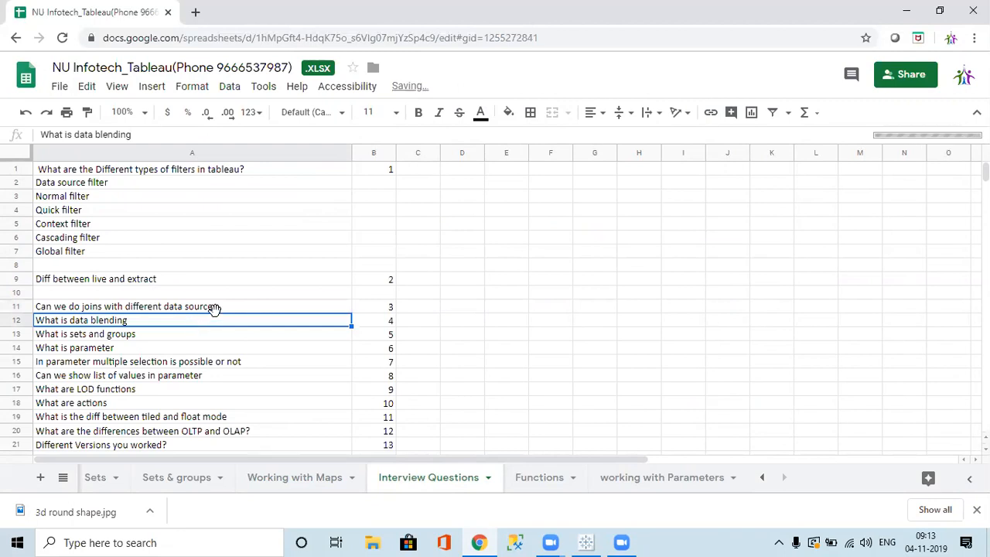
# Review the edited joins question, the data blending question and its number 3.
pyautogui.click(224, 308)
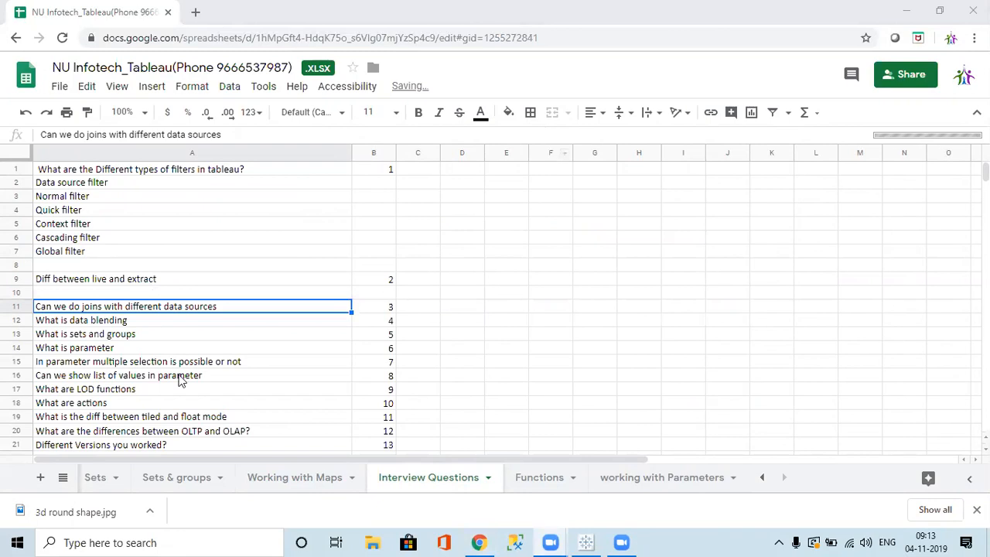
pyautogui.click(94, 322)
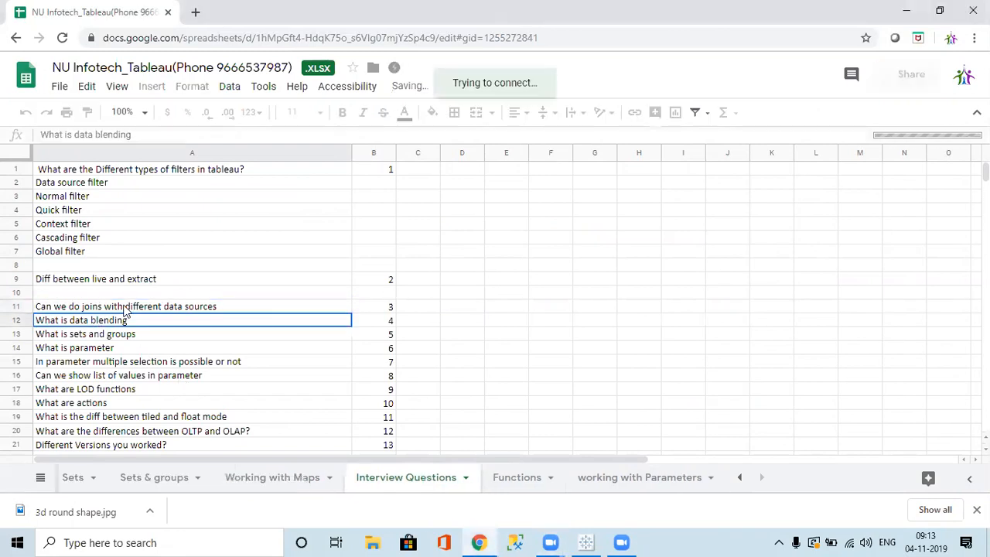
pyautogui.click(127, 309)
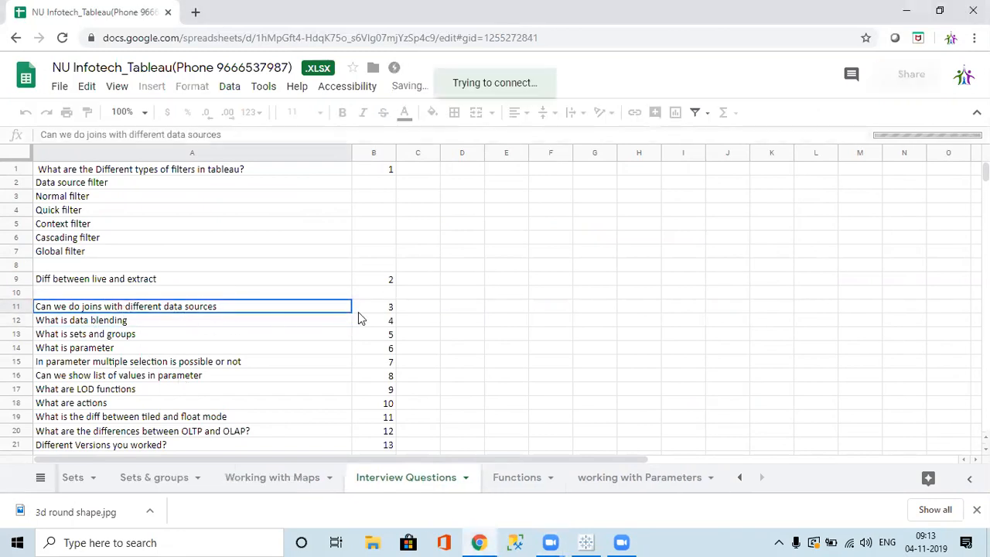
pyautogui.click(392, 307)
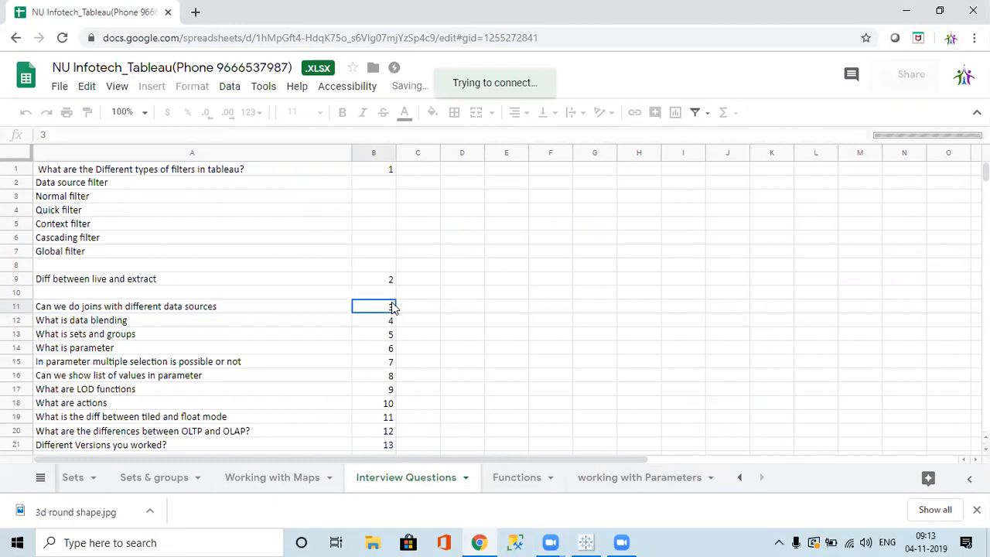
pyautogui.hotkey('ctrl', 's')
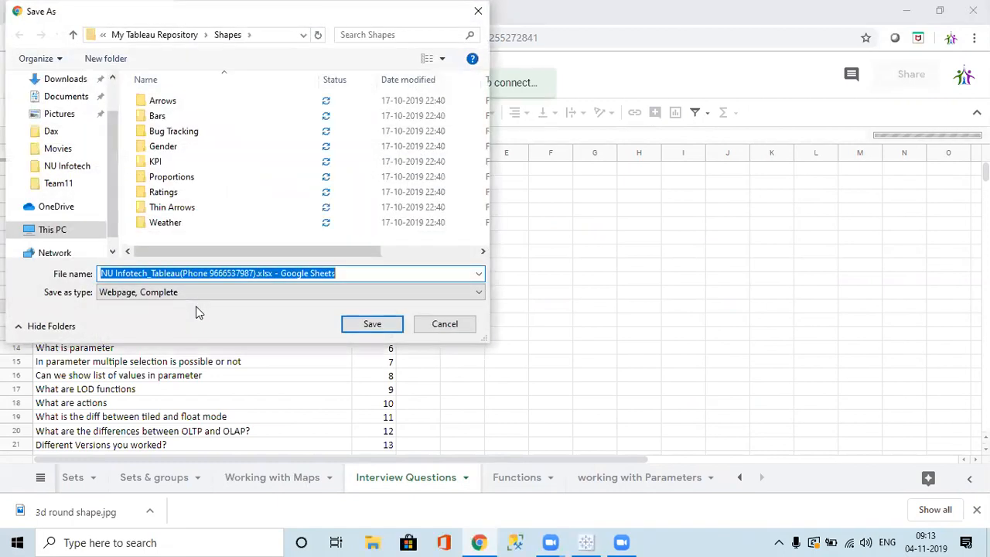
pyautogui.press('Escape')
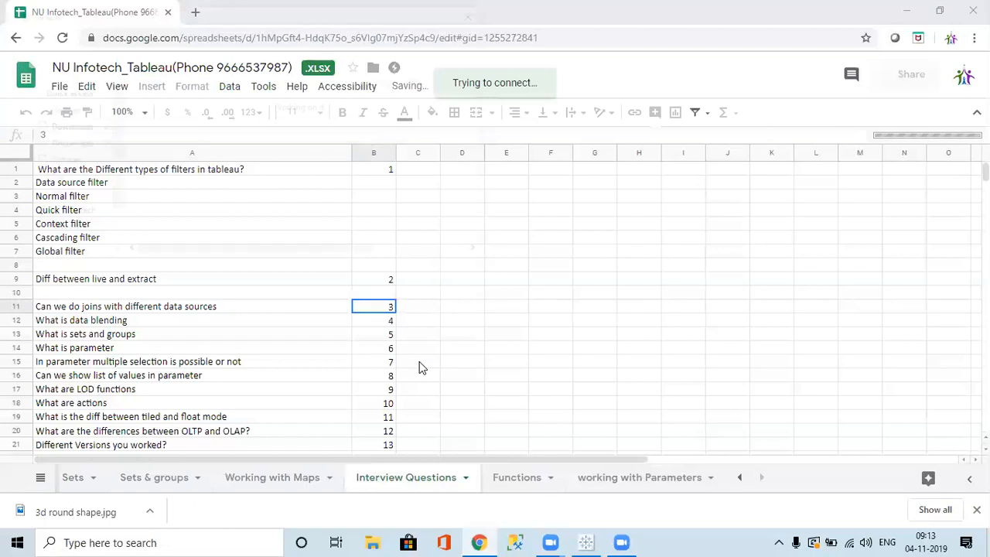
pyautogui.hotkey('ctrl', 's')
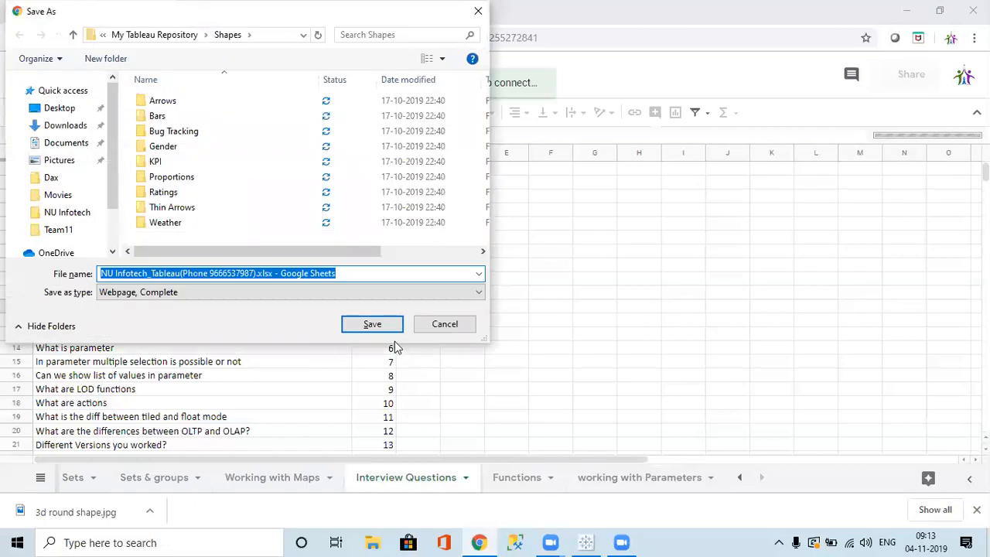
pyautogui.press('Escape')
pyautogui.click(136, 326)
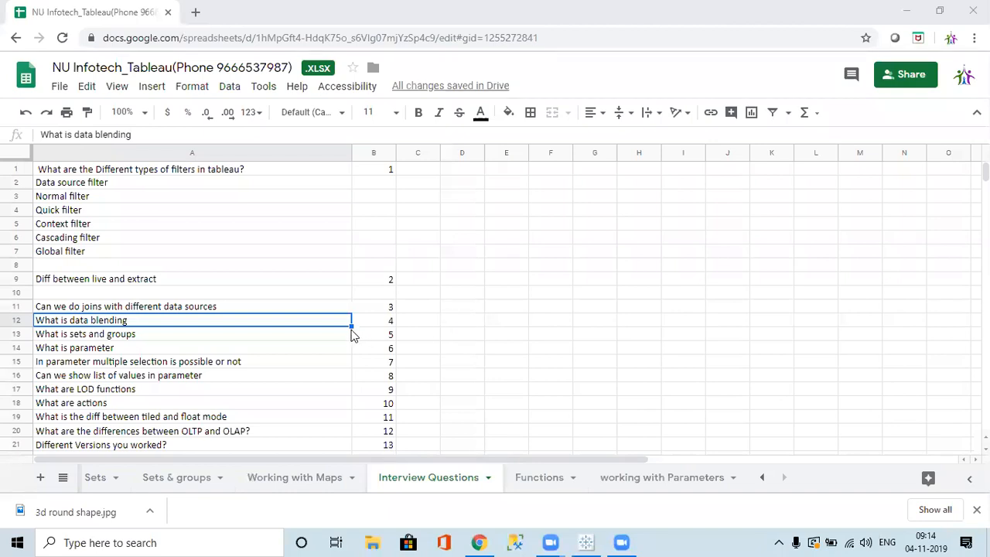
# Browse the sets, parameter, LOD, actions and tiled/float mode questions.
pyautogui.click(275, 338)
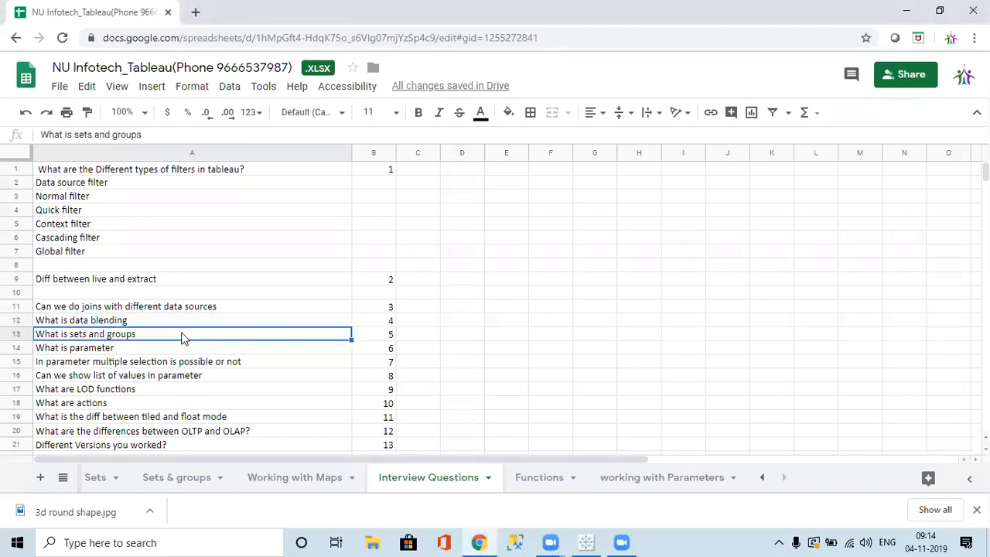
pyautogui.click(110, 349)
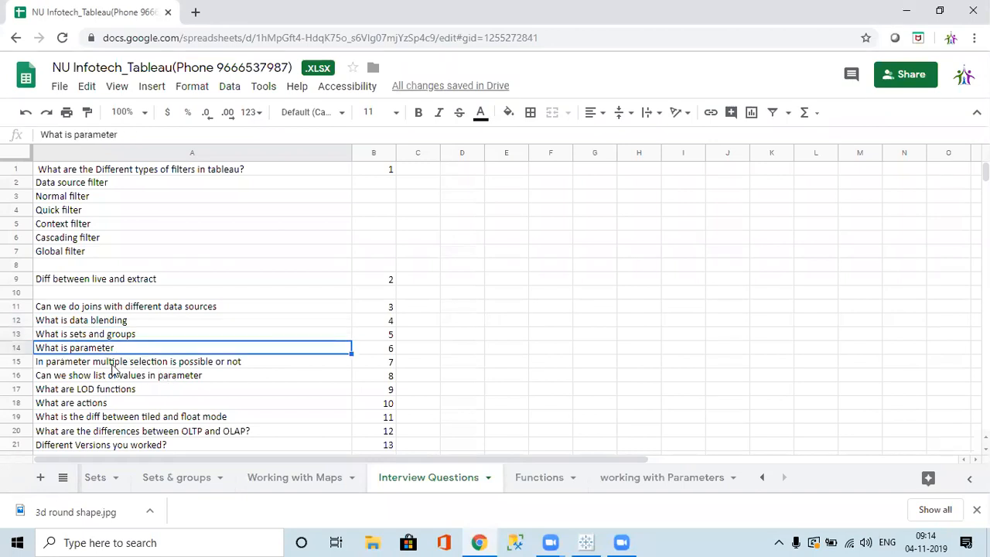
pyautogui.click(76, 364)
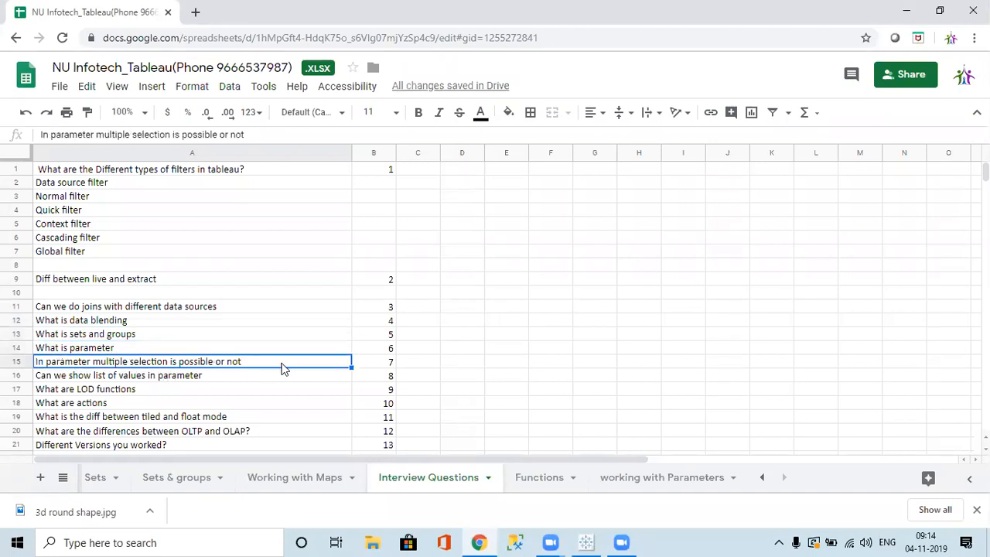
pyautogui.click(96, 347)
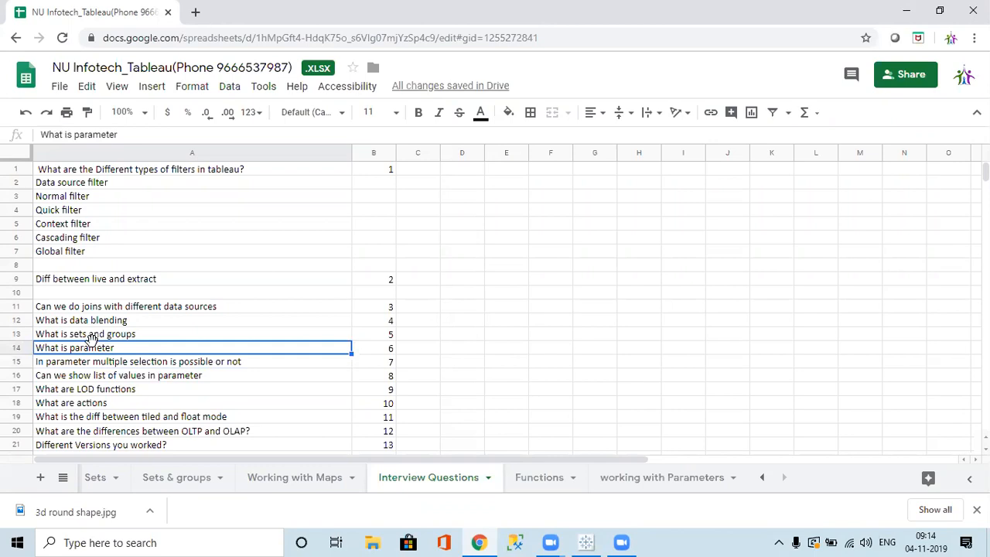
pyautogui.click(88, 379)
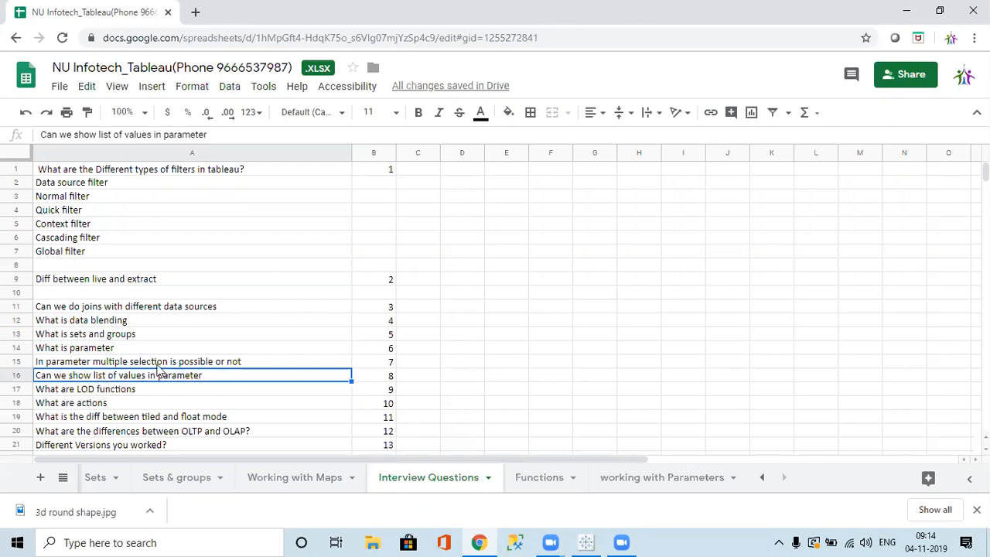
pyautogui.click(90, 352)
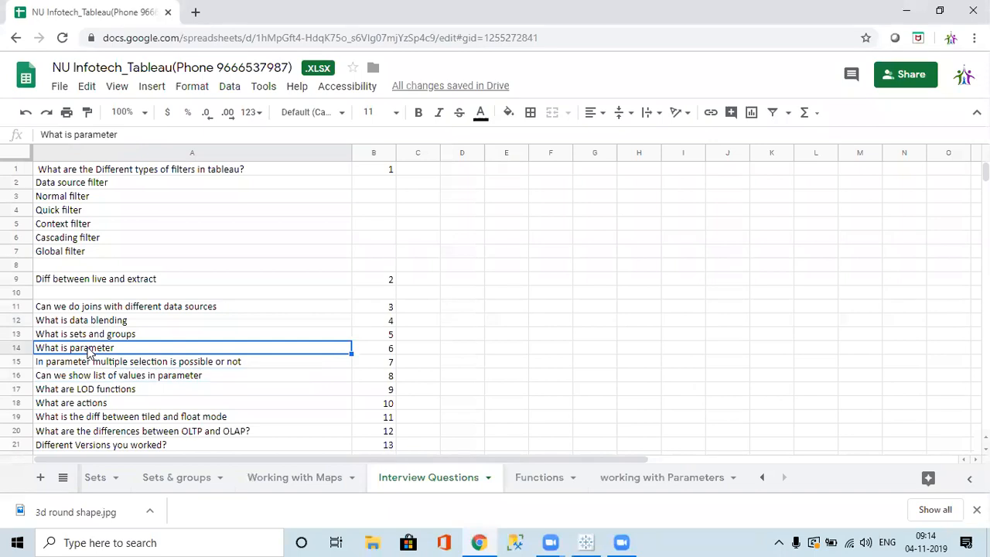
pyautogui.click(91, 393)
pyautogui.click(93, 405)
pyautogui.click(111, 419)
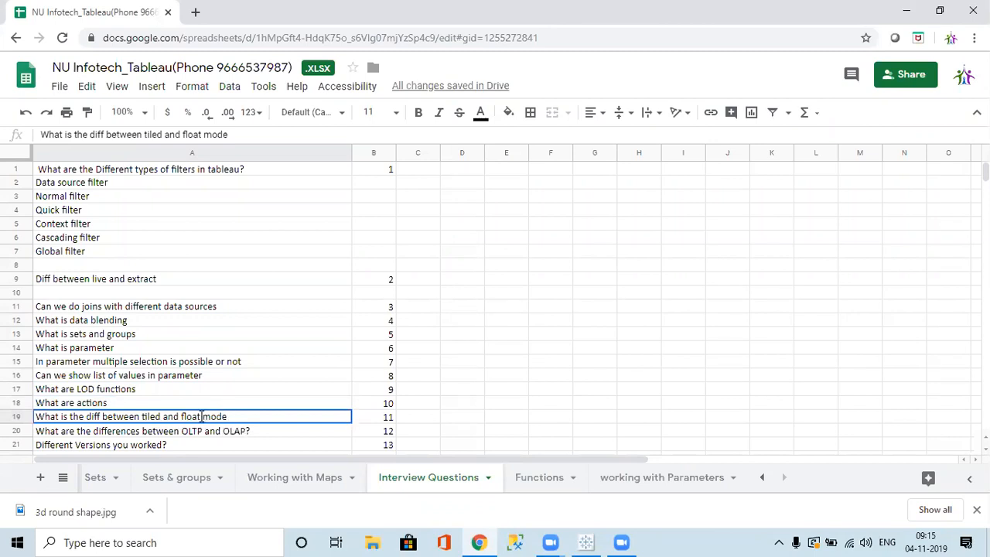
# Change 'float' to 'floating' in the tiled and float mode question.
pyautogui.doubleClick(201, 417)
pyautogui.click(210, 417)
pyautogui.write('ing')
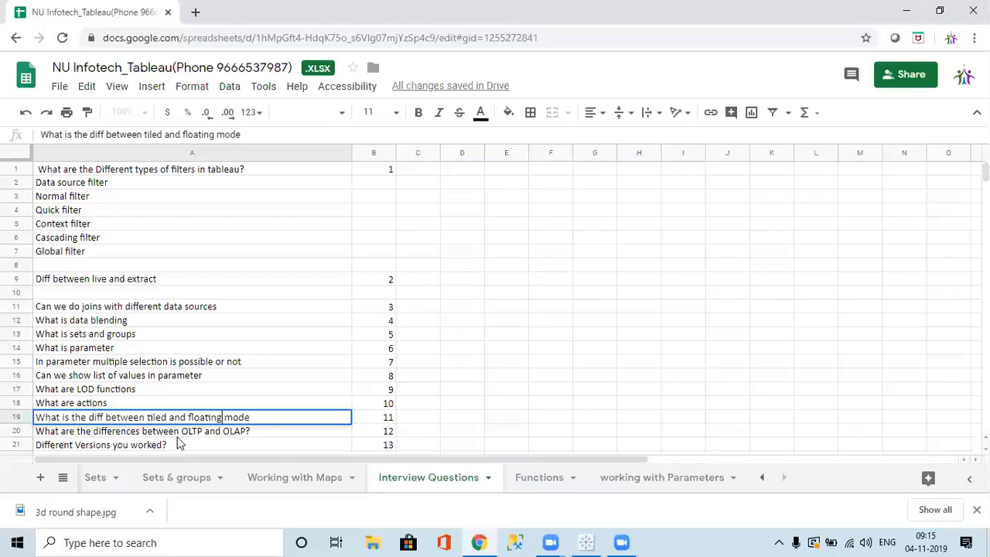
pyautogui.click(177, 433)
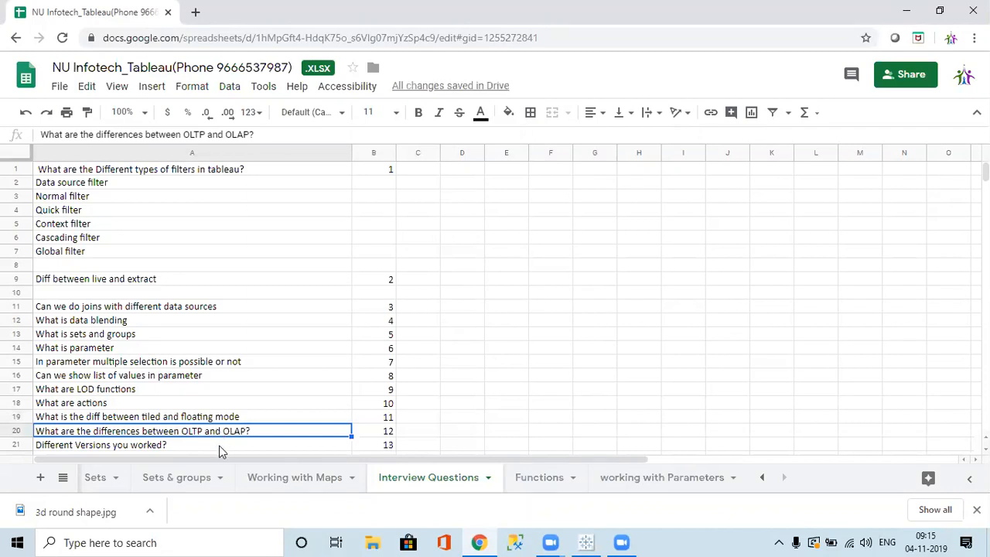
# Arrow through the .twb vs .twbx, Repository, filter and Hyper Extract questions.
pyautogui.press('Down')
pyautogui.press('Down')
pyautogui.press('Down')
pyautogui.press('Up')
pyautogui.press('Up')
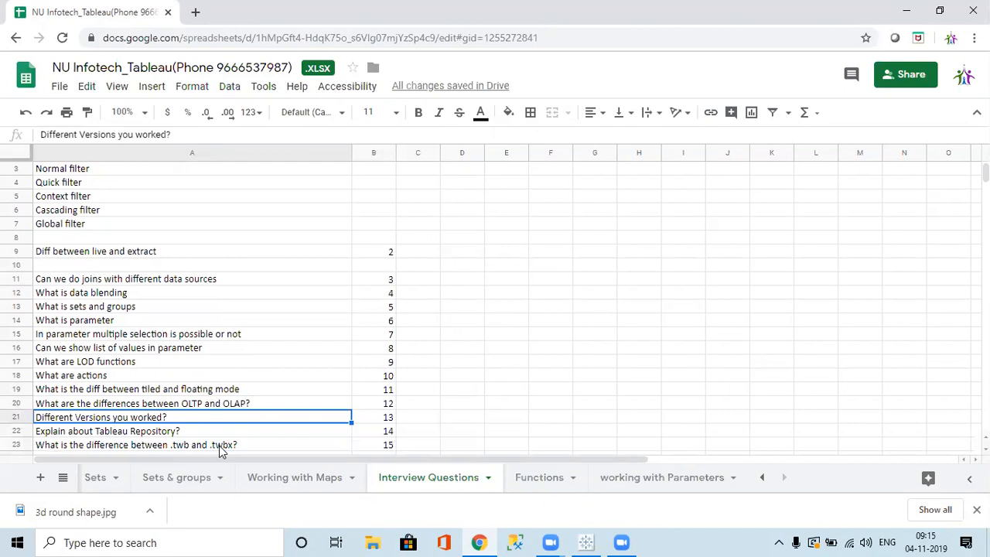
pyautogui.press('Down')
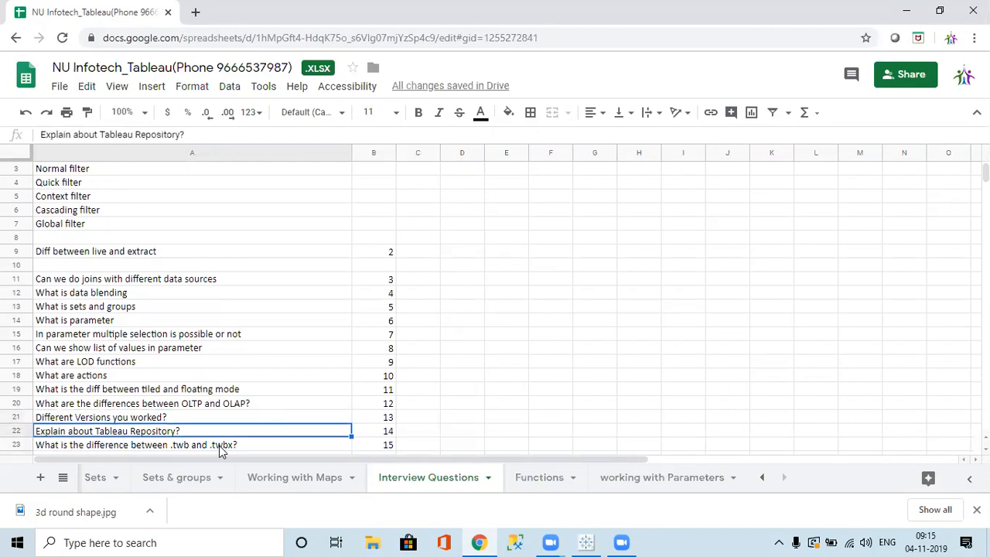
pyautogui.press('Down')
pyautogui.press('Down')
pyautogui.press('Down')
pyautogui.press('Up')
pyautogui.press('Up')
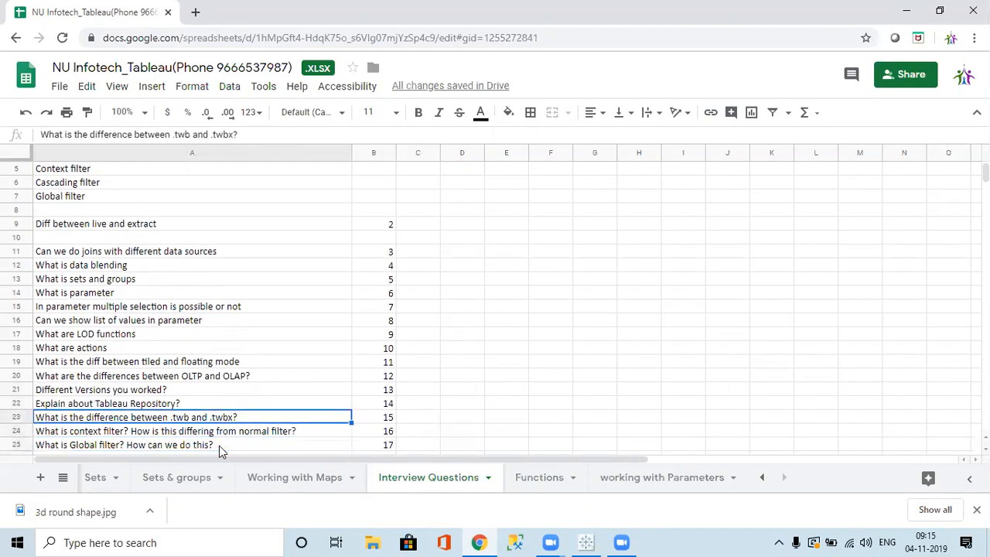
pyautogui.press('Down')
pyautogui.press('Down')
pyautogui.press('Up')
pyautogui.press('Down')
pyautogui.press('Down')
pyautogui.press('Down')
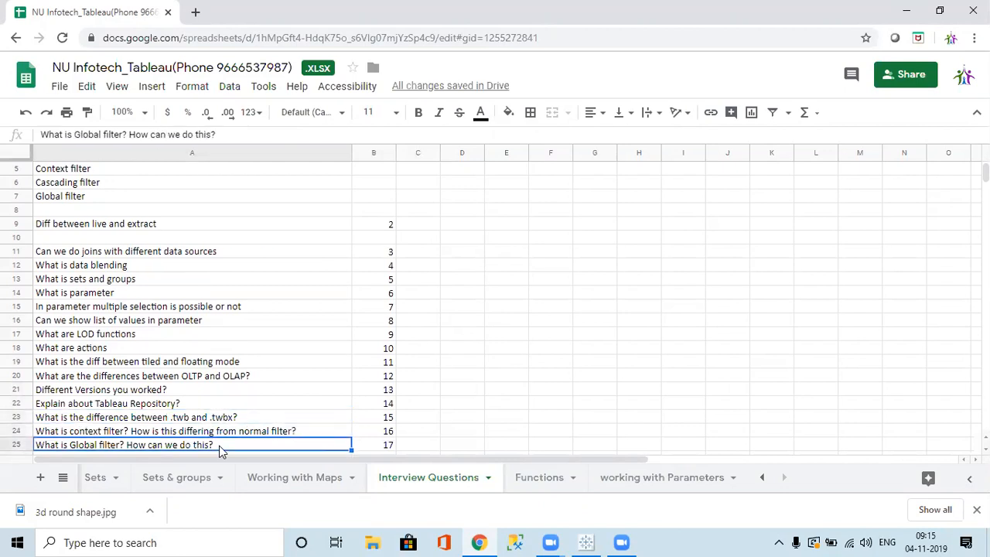
pyautogui.press('Up')
pyautogui.press('Down')
pyautogui.press('Down')
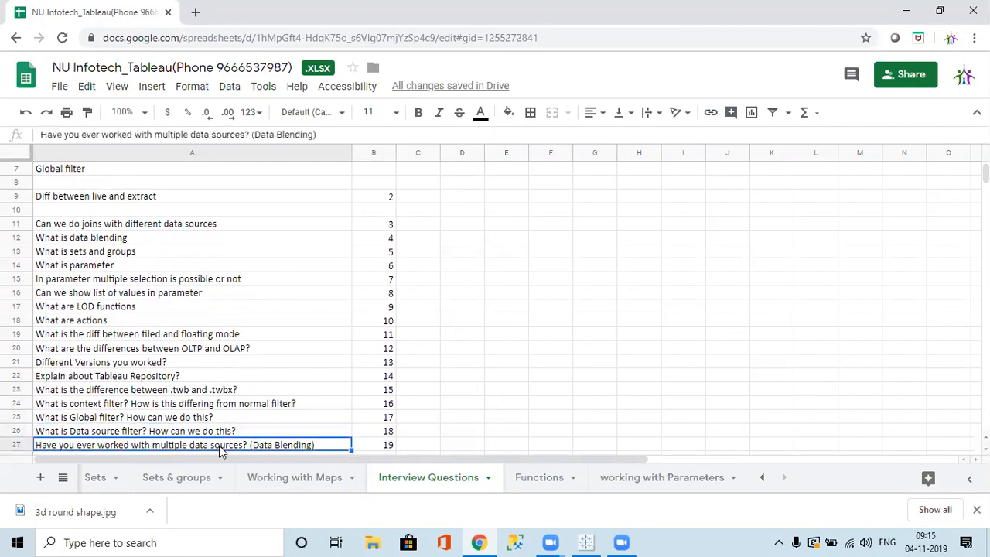
pyautogui.press('Up')
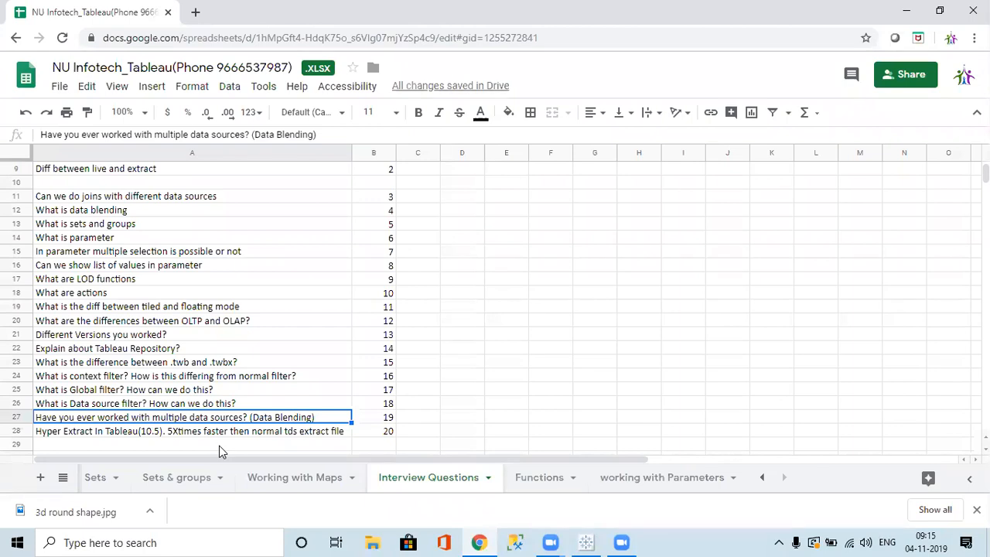
pyautogui.press('Down')
pyautogui.press('Down')
pyautogui.press('Down')
pyautogui.press('Down')
pyautogui.press('Down')
pyautogui.press('Up')
pyautogui.press('Up')
pyautogui.press('Up')
pyautogui.press('Up')
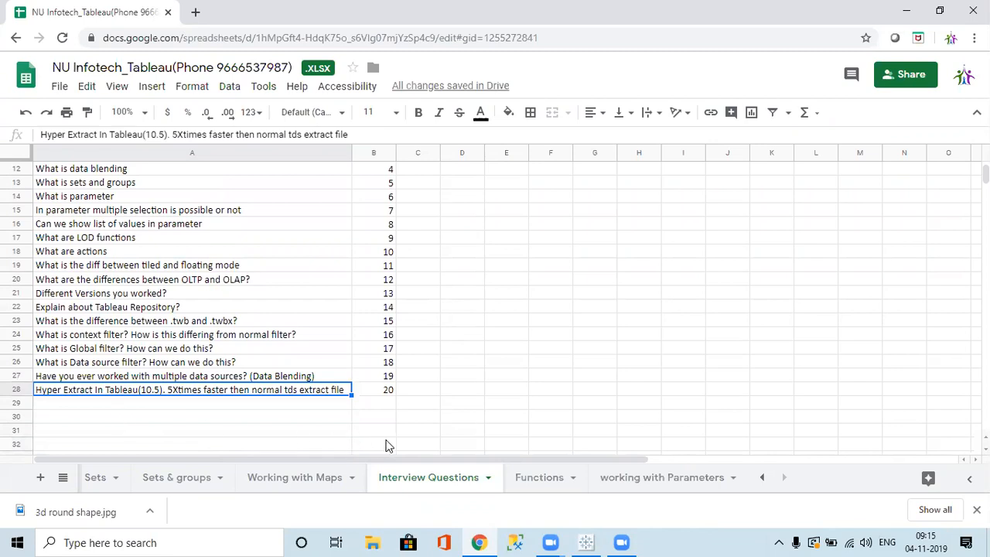
# Delete the leading space from the filter-types question in A1, then open a new tab.
pyautogui.press('Right')
pyautogui.press('Up')
pyautogui.press('Up')
pyautogui.press('Up')
pyautogui.press('Up')
pyautogui.press('Up')
pyautogui.press('Up')
pyautogui.press('Up')
pyautogui.press('Up')
pyautogui.press('Up')
pyautogui.press('Up')
pyautogui.press('Up')
pyautogui.press('Up')
pyautogui.press('Up')
pyautogui.press('Up')
pyautogui.press('Up')
pyautogui.press('Up')
pyautogui.press('Up')
pyautogui.press('Up')
pyautogui.press('Up')
pyautogui.press('Up')
pyautogui.press('Up')
pyautogui.press('Up')
pyautogui.press('Up')
pyautogui.press('Up')
pyautogui.press('Up')
pyautogui.press('Up')
pyautogui.press('Up')
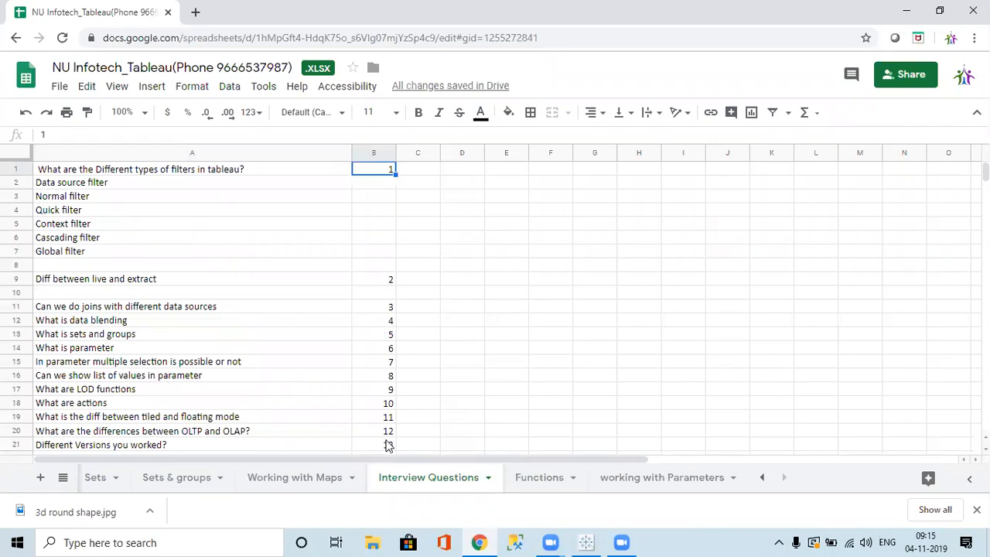
pyautogui.press('Down')
pyautogui.press('Up')
pyautogui.press('Left')
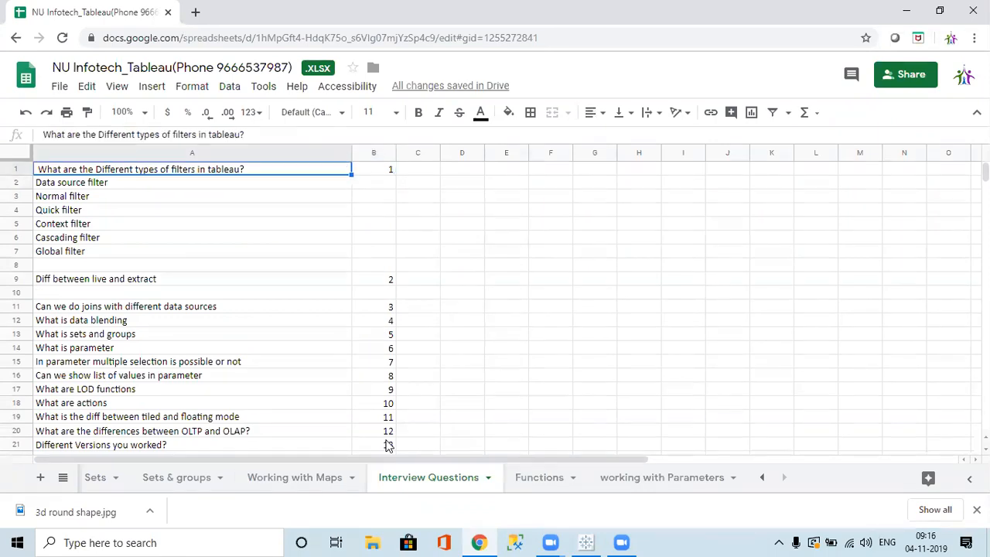
pyautogui.click(44, 135)
pyautogui.press('Delete')
pyautogui.press('Return')
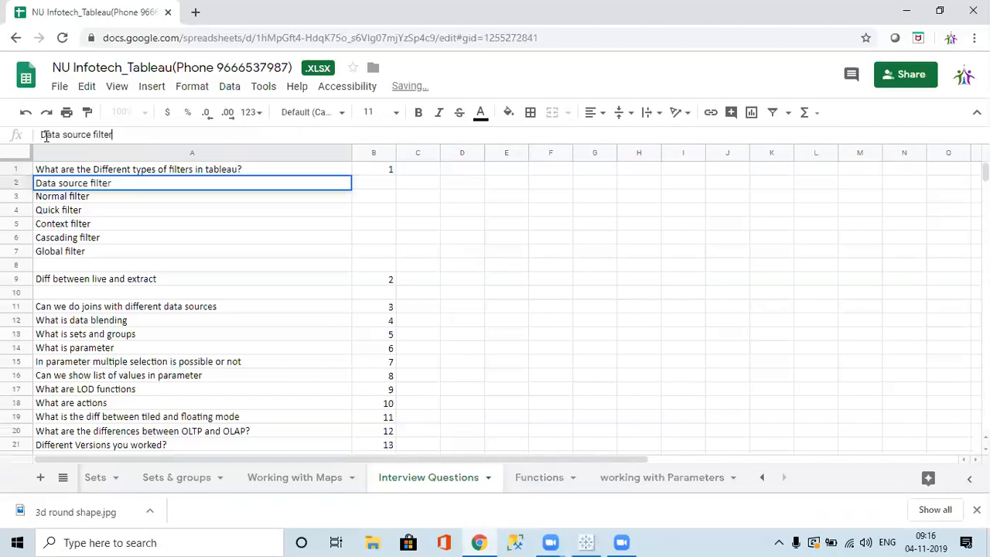
pyautogui.click(158, 226)
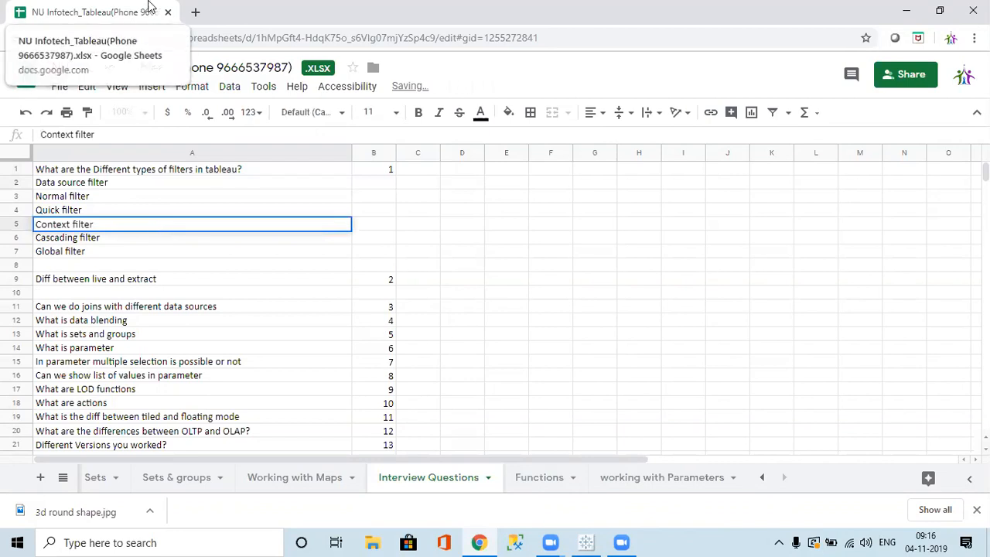
pyautogui.click(195, 12)
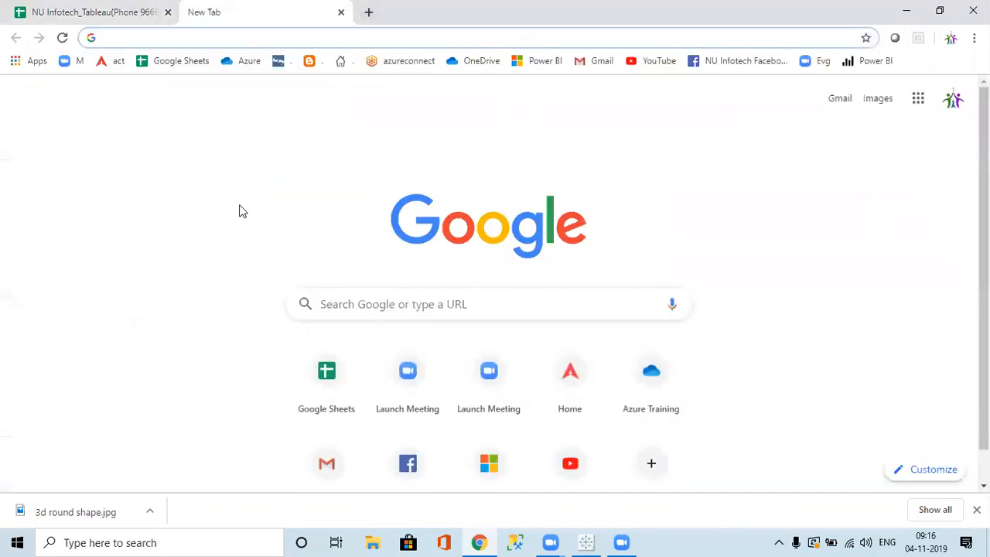
# Search 'hyper extract tableau', read the Extract Upgrade to .hyper Format article, then return to Sheets.
pyautogui.write('hype')
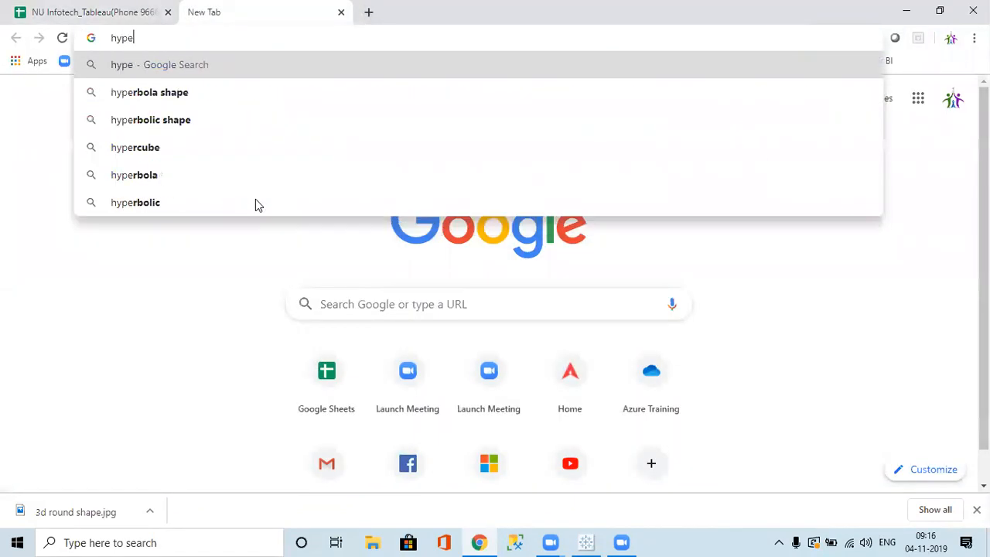
pyautogui.write('r ext')
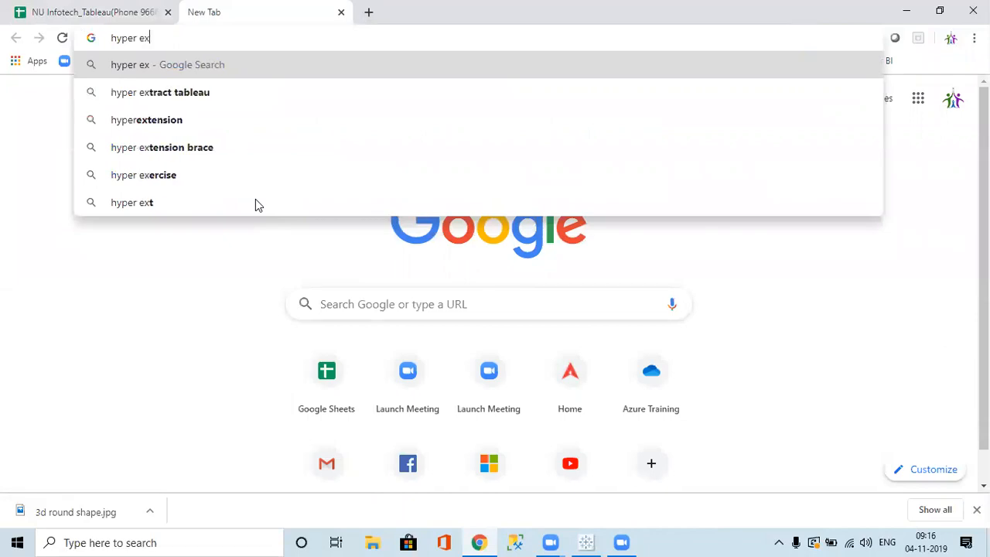
pyautogui.press('Down')
pyautogui.press('Return')
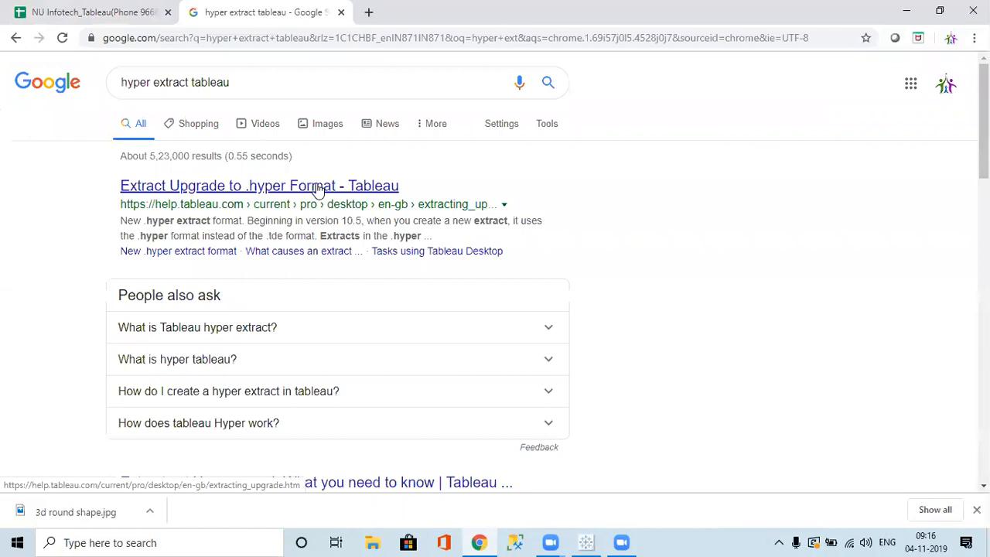
pyautogui.click(317, 187)
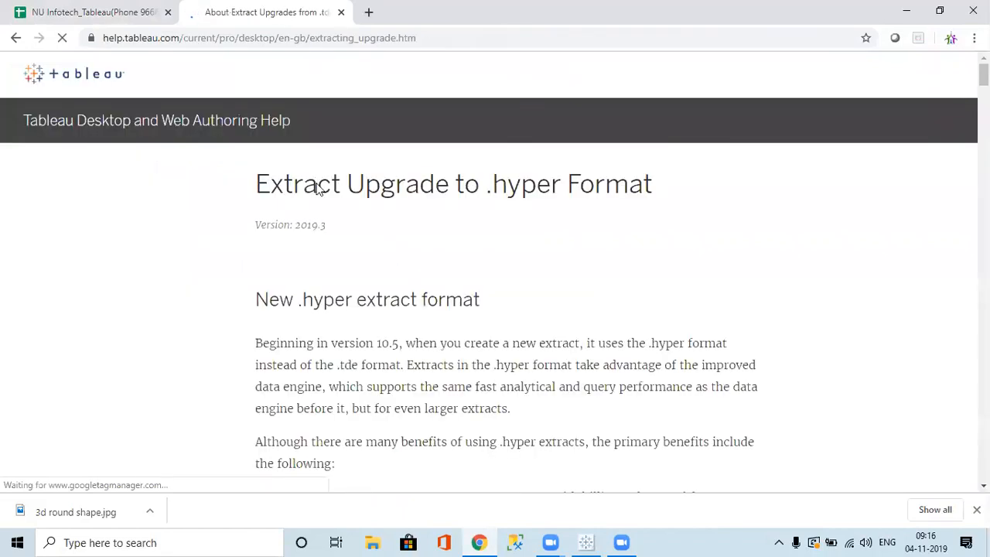
pyautogui.scroll(-6, 533, 271)
pyautogui.scroll(-7, 534, 270)
pyautogui.scroll(-8, 533, 270)
pyautogui.scroll(-2, 536, 270)
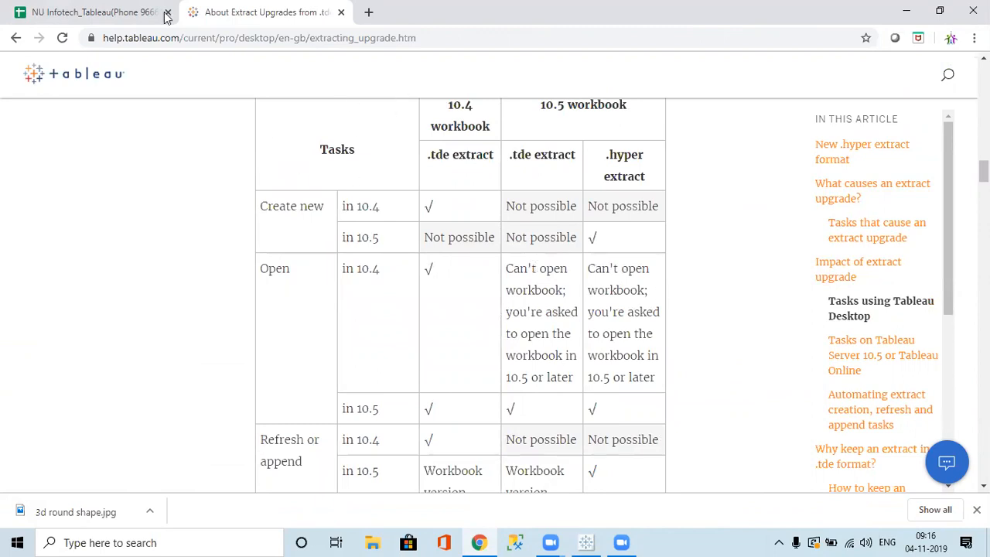
pyautogui.click(139, 12)
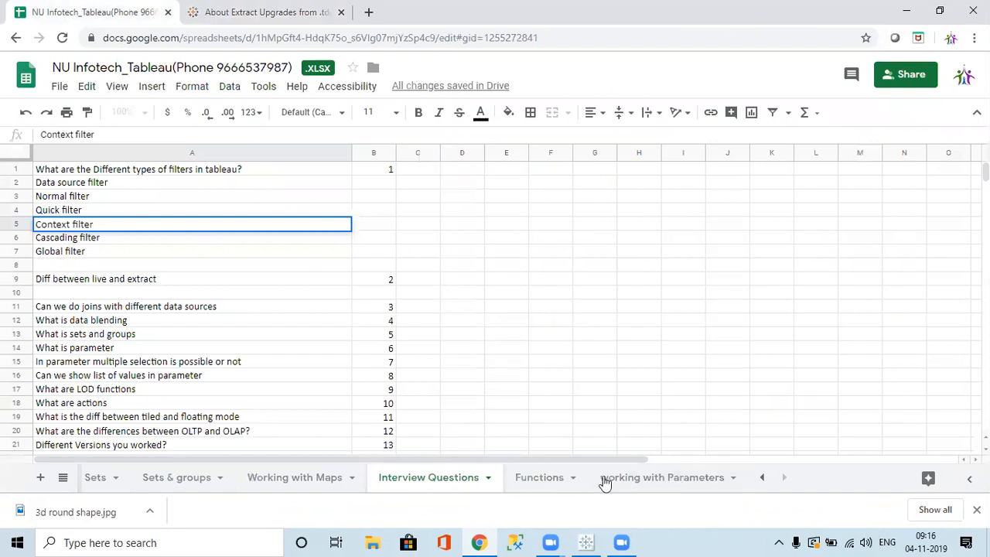
# Bring Tableau's Sheet 17 scatter plot to front and open the Dimensions pane dropdown.
pyautogui.click(587, 541)
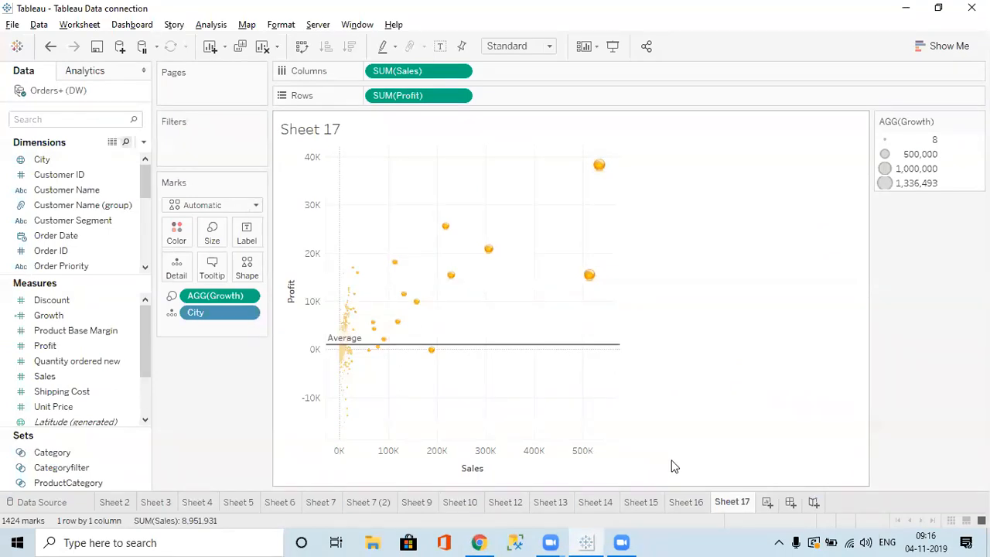
pyautogui.click(481, 541)
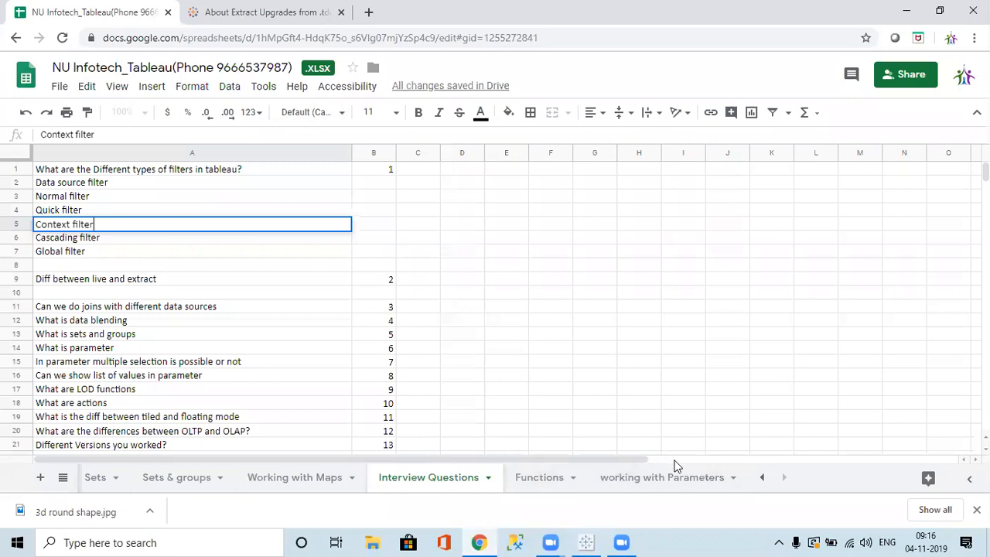
pyautogui.click(584, 541)
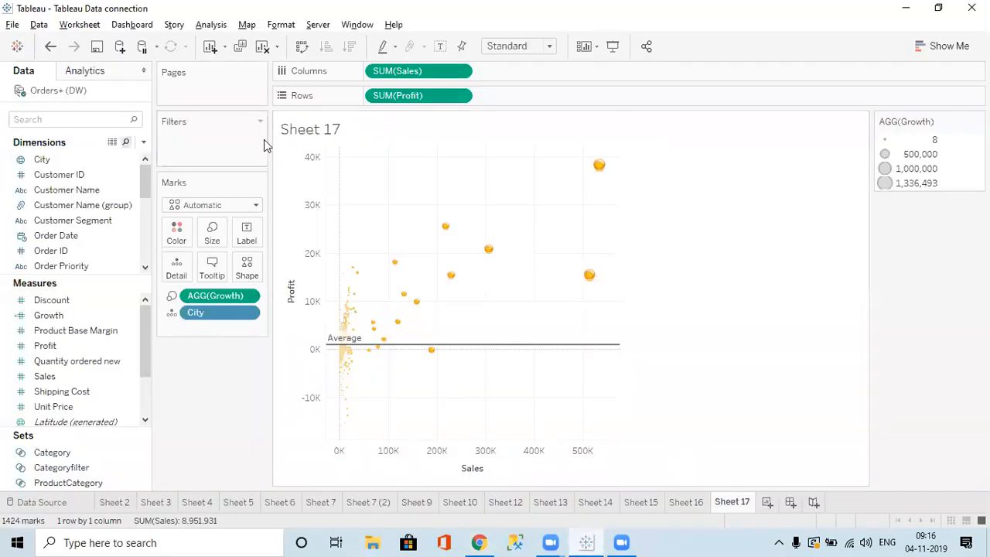
pyautogui.click(143, 144)
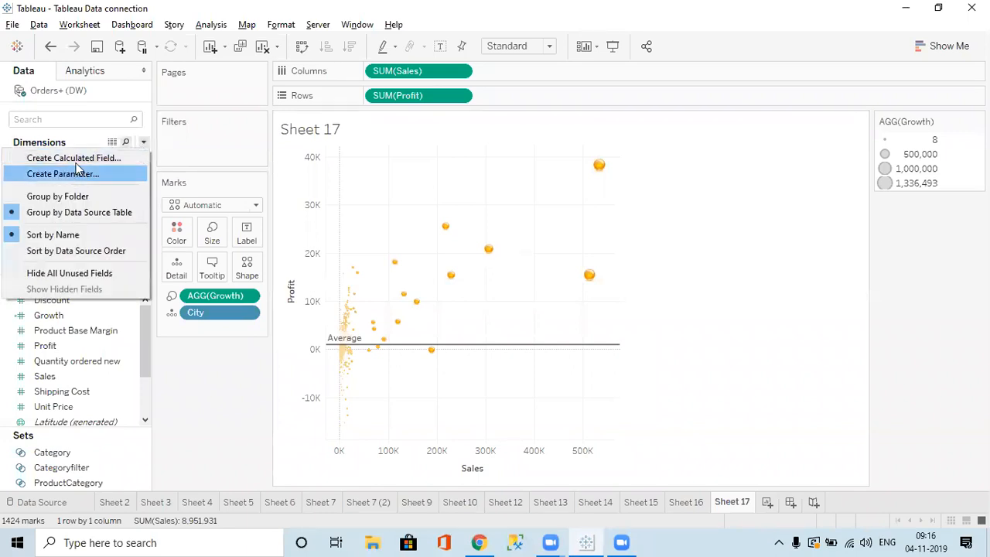
pyautogui.click(143, 104)
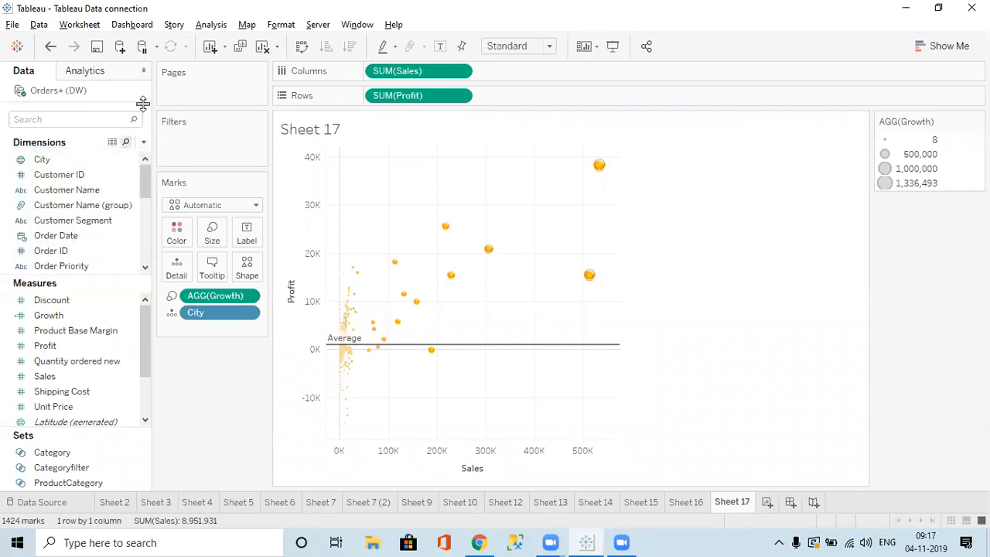
pyautogui.click(143, 142)
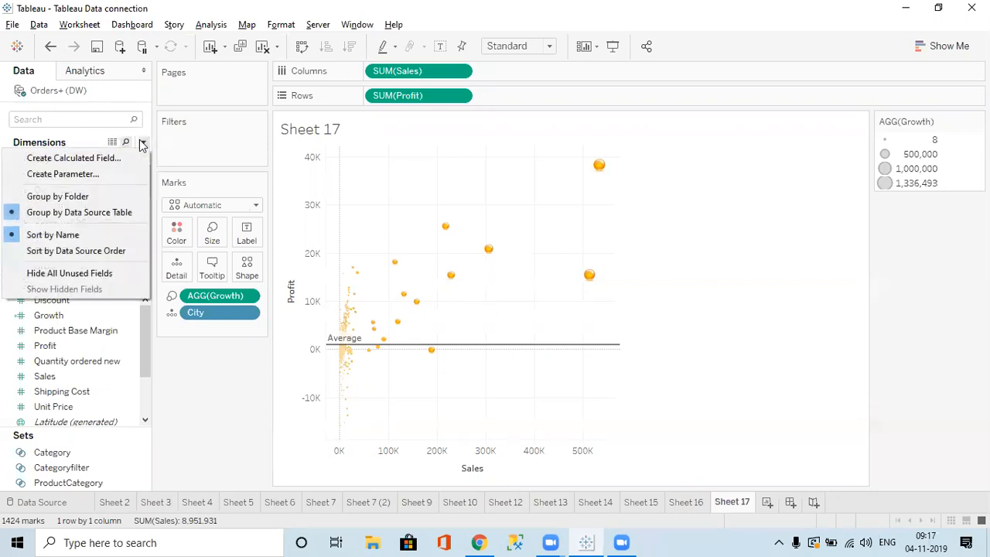
pyautogui.click(82, 159)
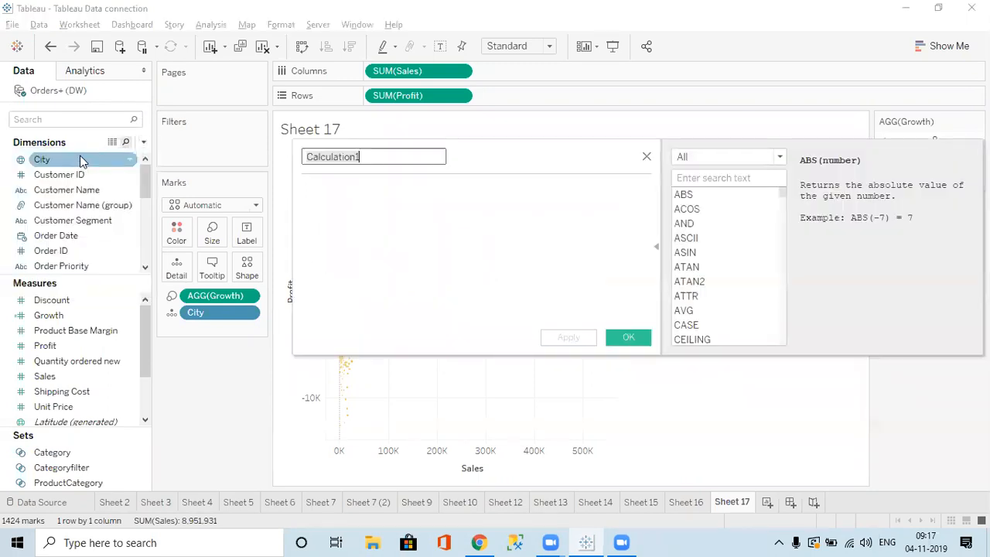
pyautogui.click(733, 158)
pyautogui.click(713, 184)
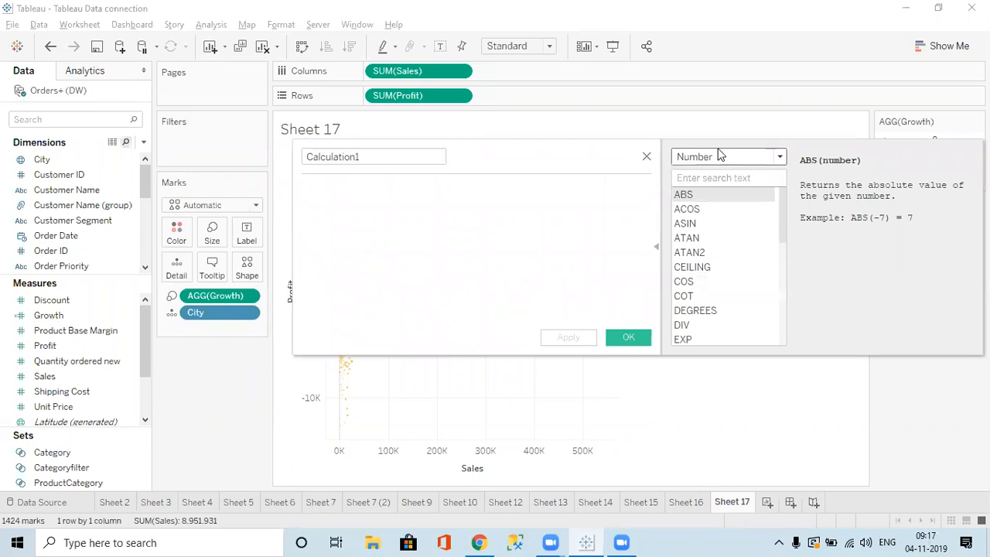
pyautogui.click(717, 156)
pyautogui.click(700, 193)
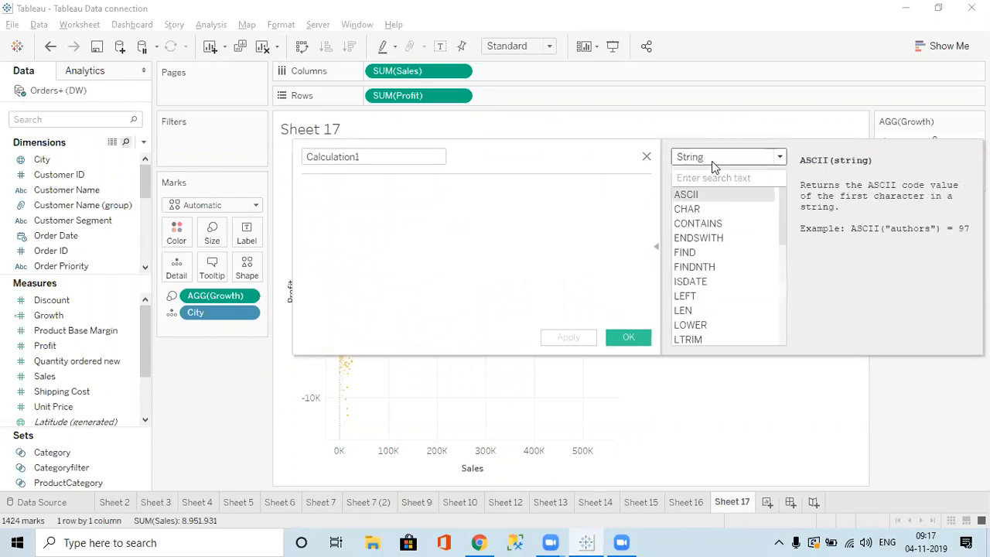
pyautogui.click(713, 158)
pyautogui.click(696, 209)
pyautogui.click(704, 159)
pyautogui.click(701, 222)
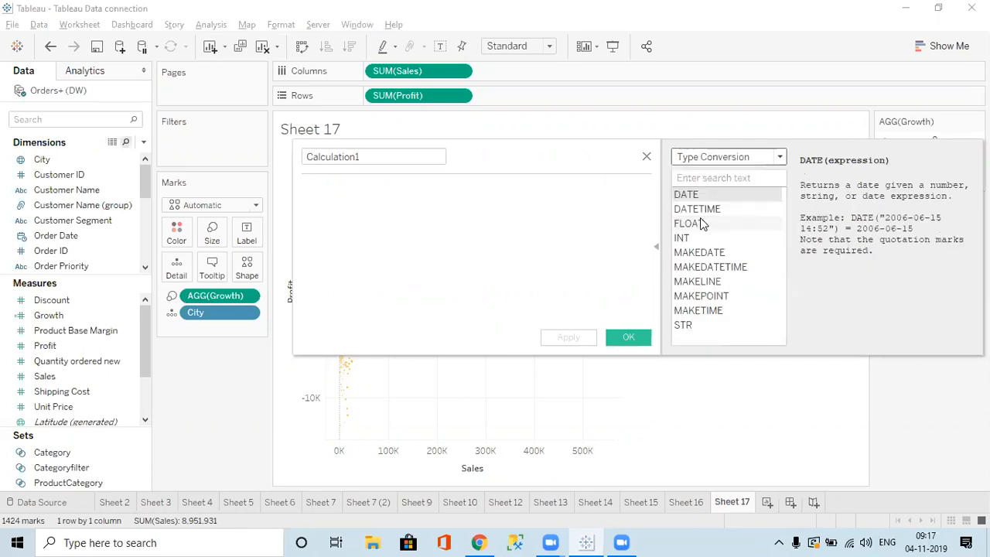
pyautogui.click(710, 160)
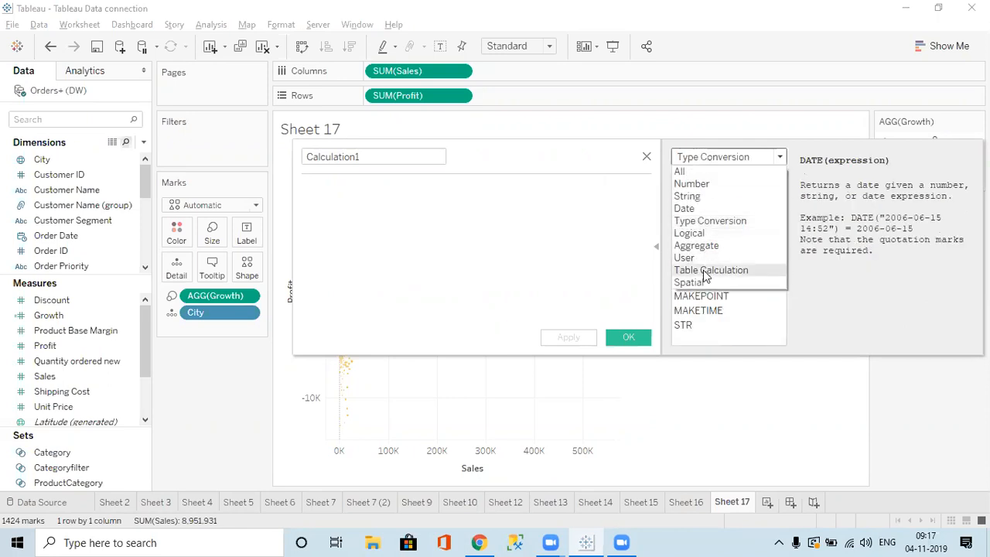
pyautogui.click(646, 159)
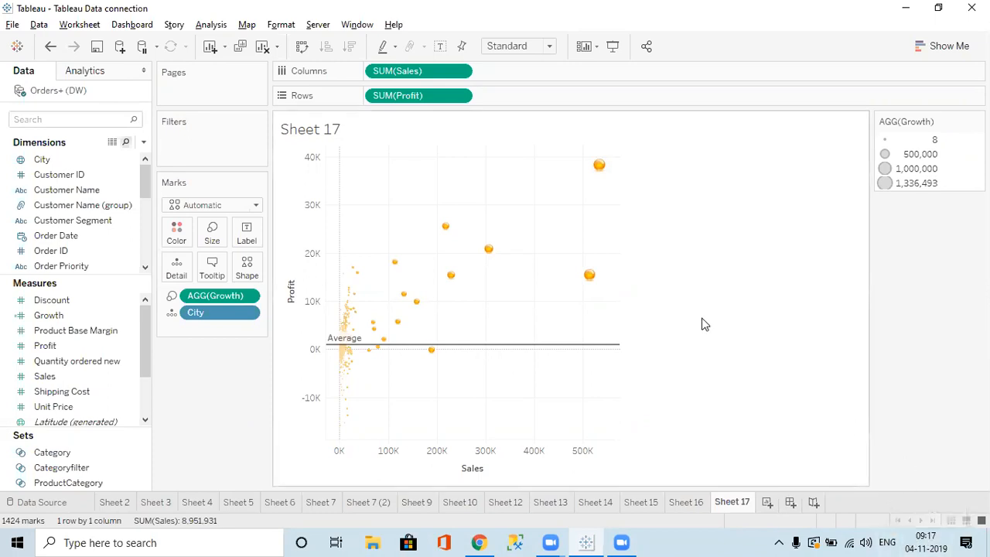
# Start a new calculated field and browse the Number functions list.
pyautogui.click(144, 143)
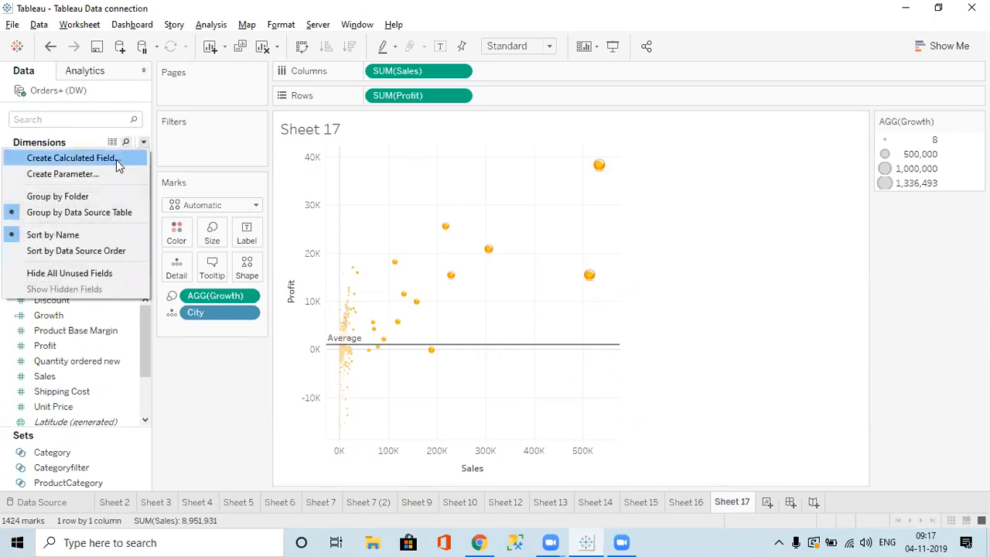
pyautogui.click(111, 163)
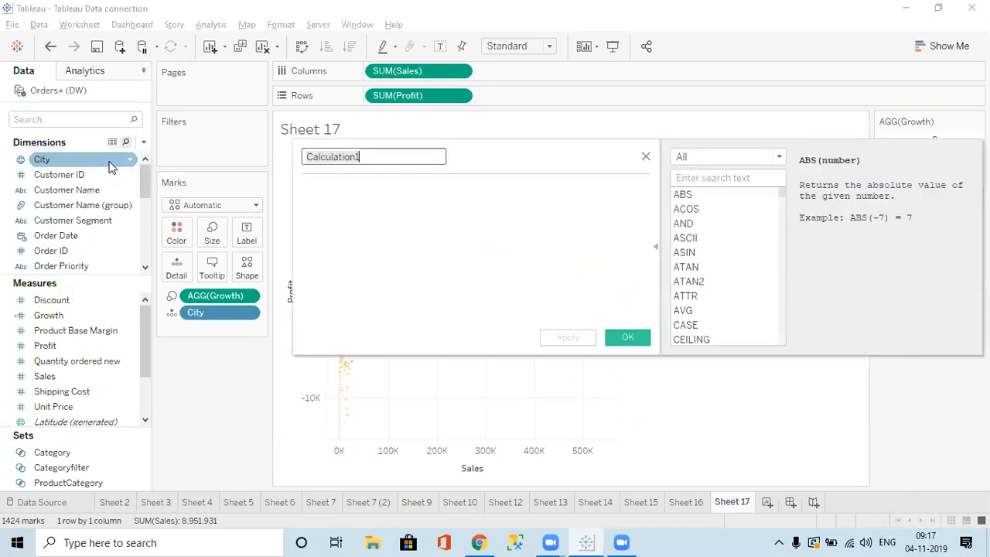
pyautogui.click(727, 157)
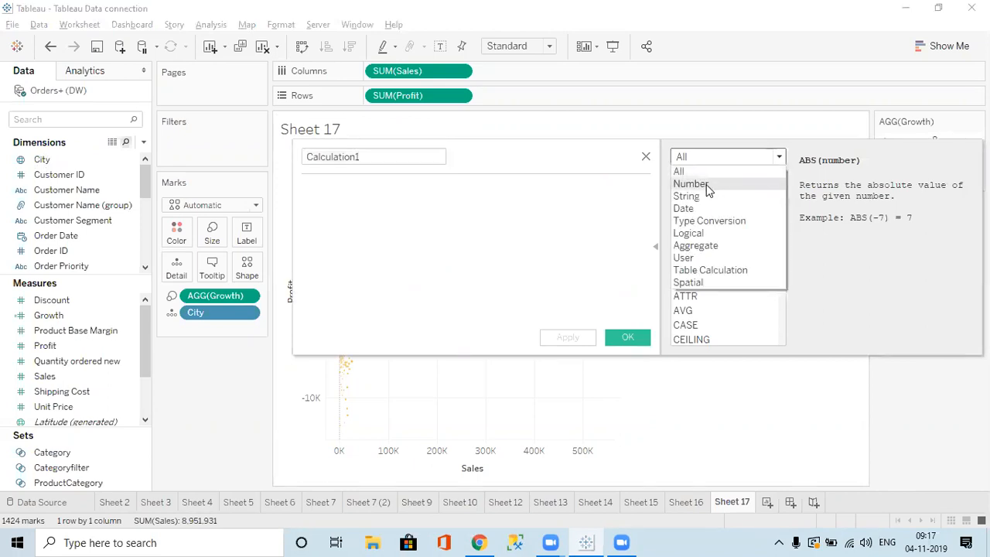
pyautogui.click(707, 185)
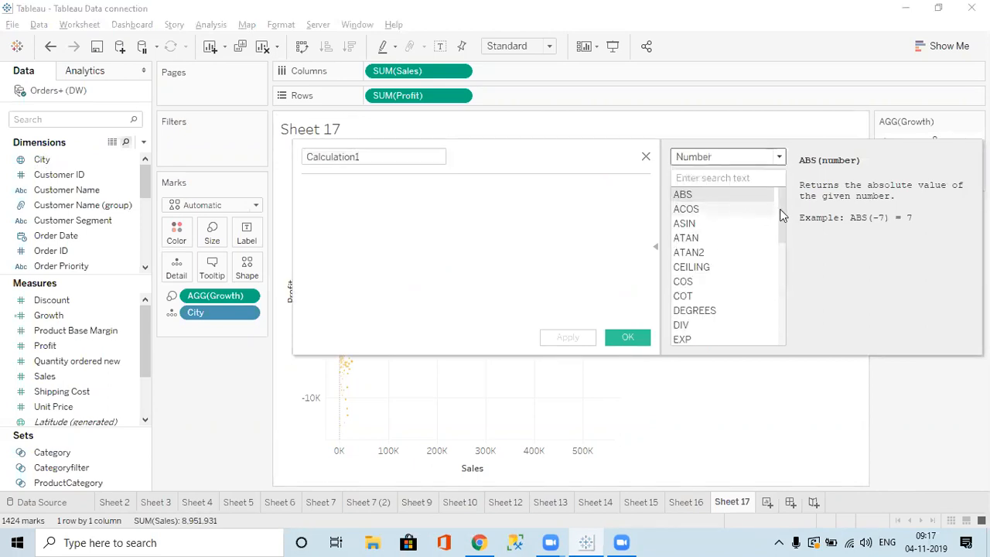
pyautogui.moveTo(781, 209); pyautogui.dragTo(792, 334)
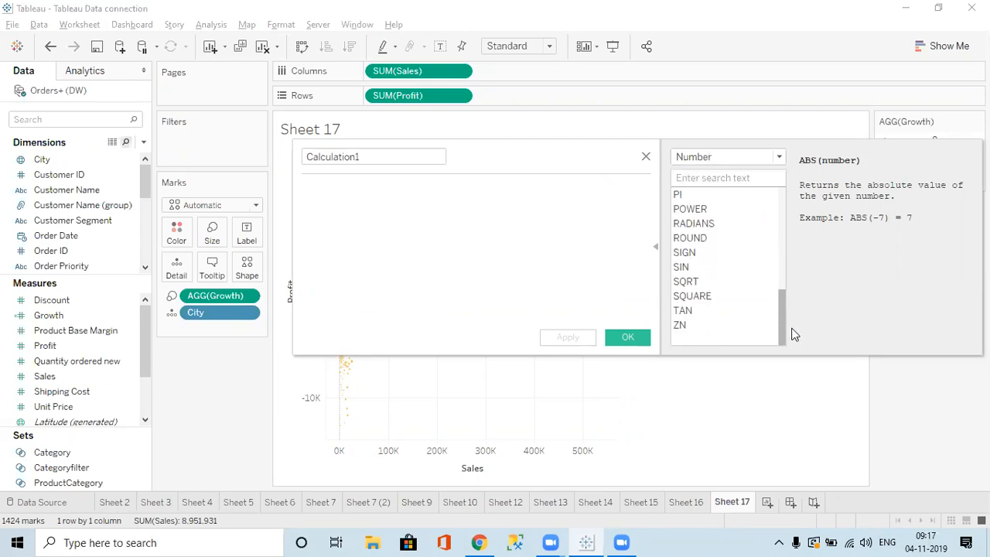
# Browse the String, Date and Logical functions, then close the calculation without saving.
pyautogui.click(706, 164)
pyautogui.click(704, 194)
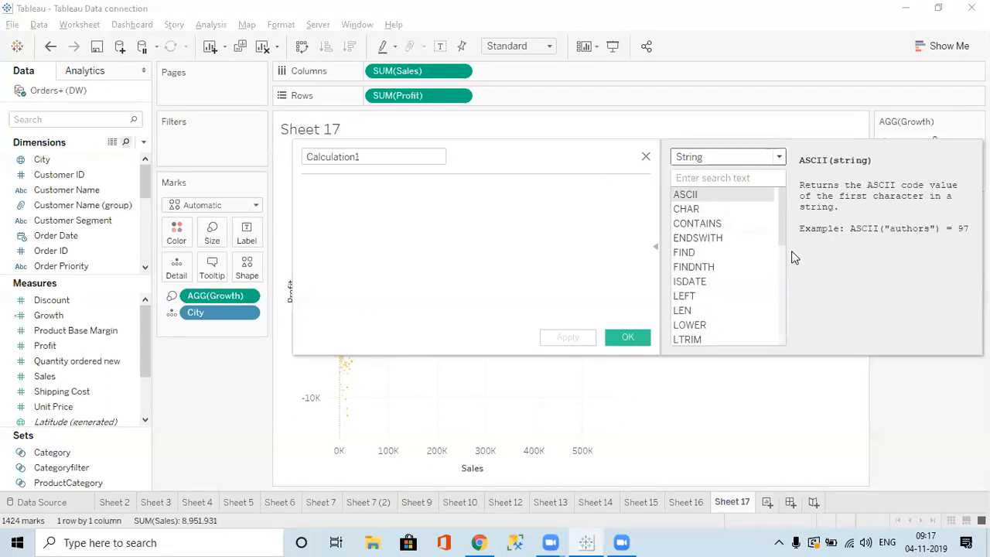
pyautogui.moveTo(782, 216); pyautogui.dragTo(789, 348)
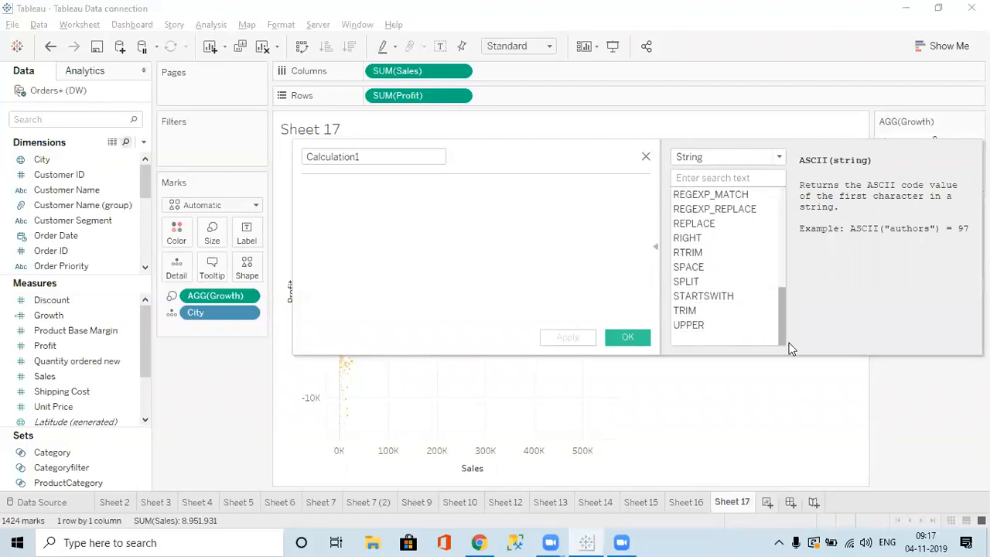
pyautogui.click(686, 162)
pyautogui.click(687, 211)
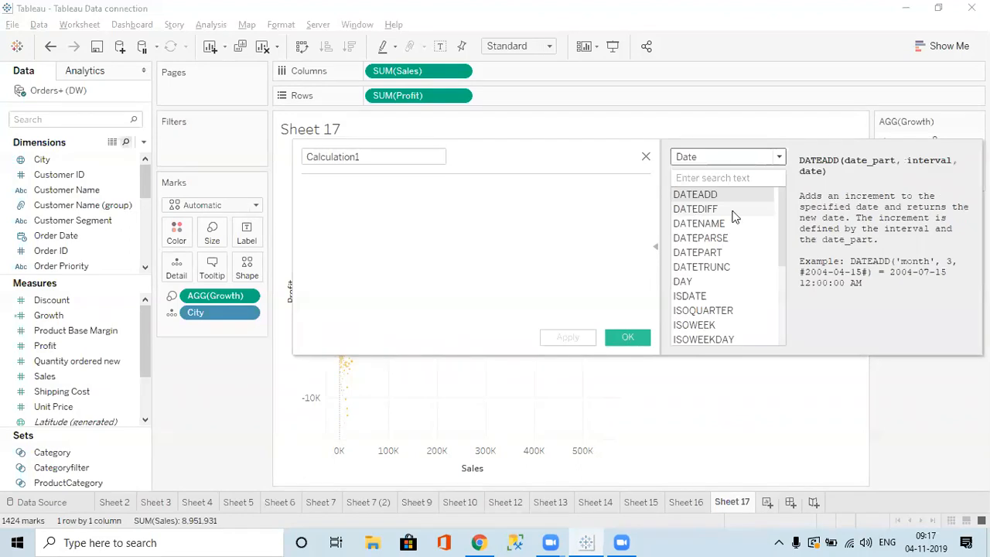
pyautogui.moveTo(784, 239); pyautogui.dragTo(785, 371)
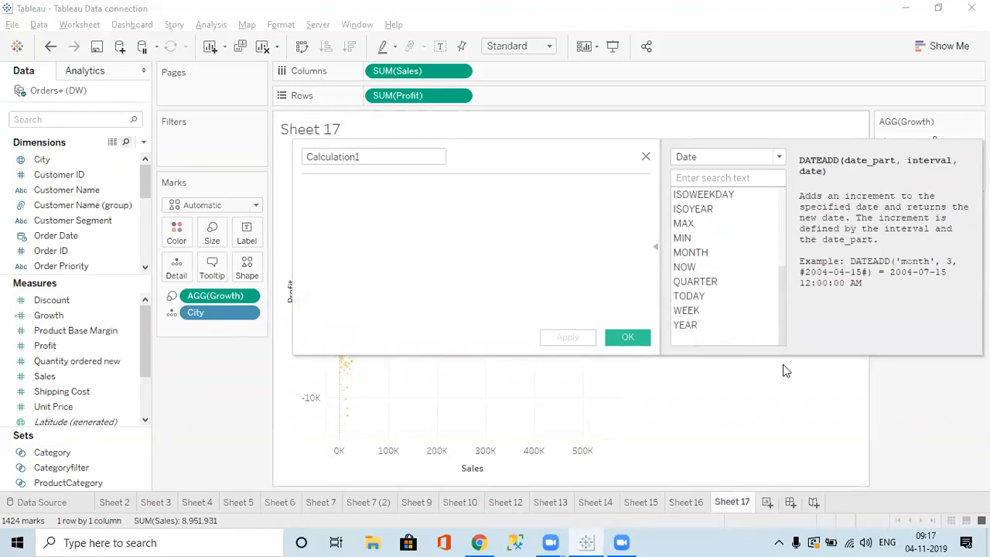
pyautogui.click(701, 157)
pyautogui.click(690, 234)
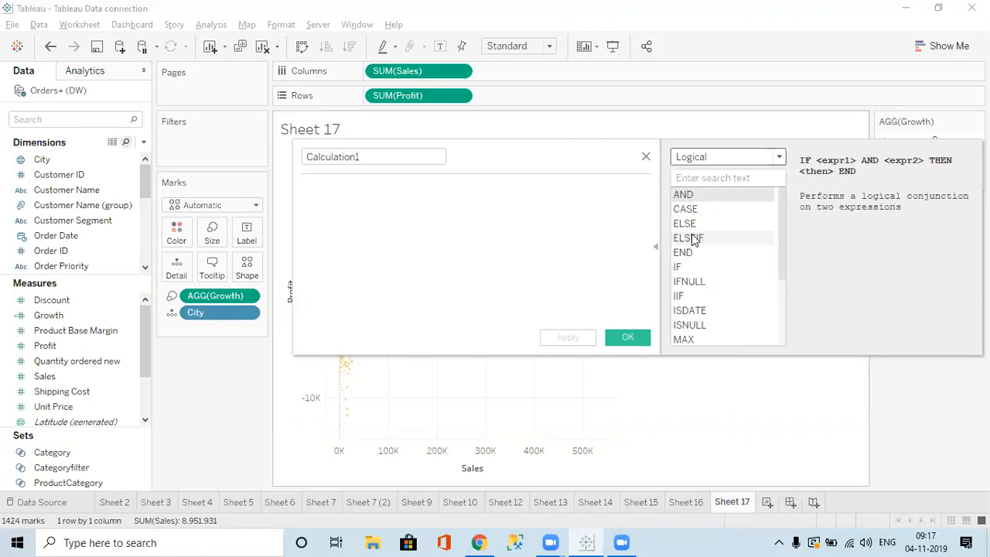
pyautogui.click(646, 156)
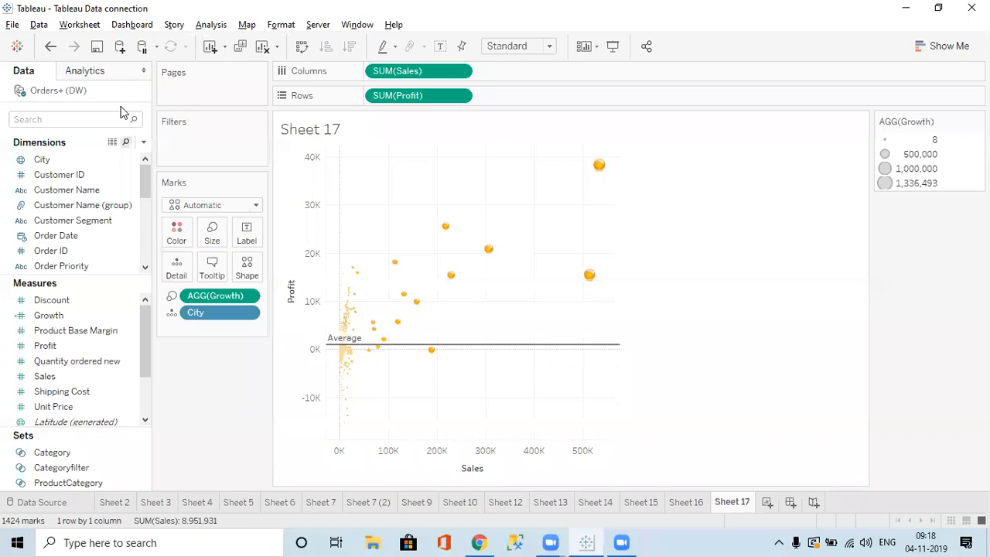
# Create Sheet 18 and put YEAR(Order Date) on Columns, showing years 2010–2013.
pyautogui.click(89, 70)
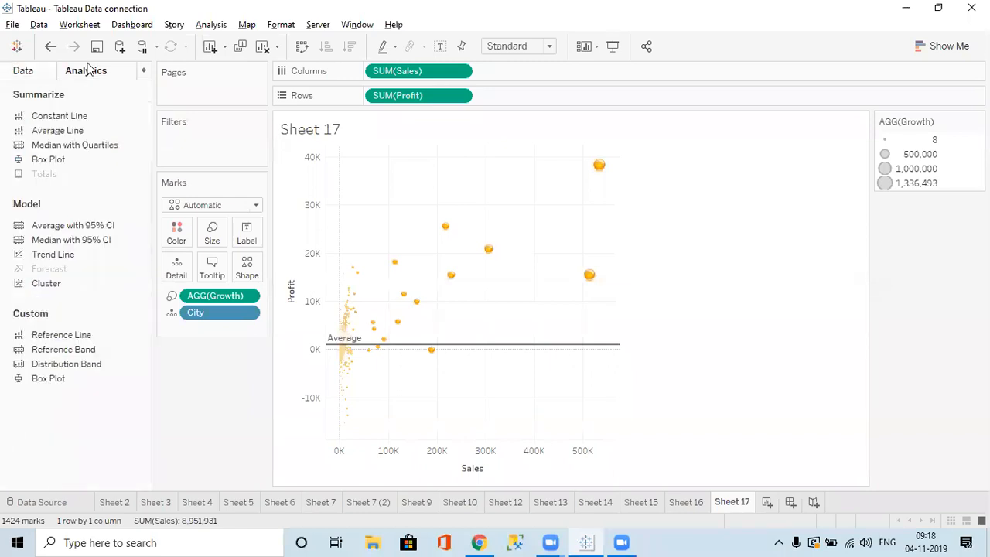
pyautogui.click(766, 502)
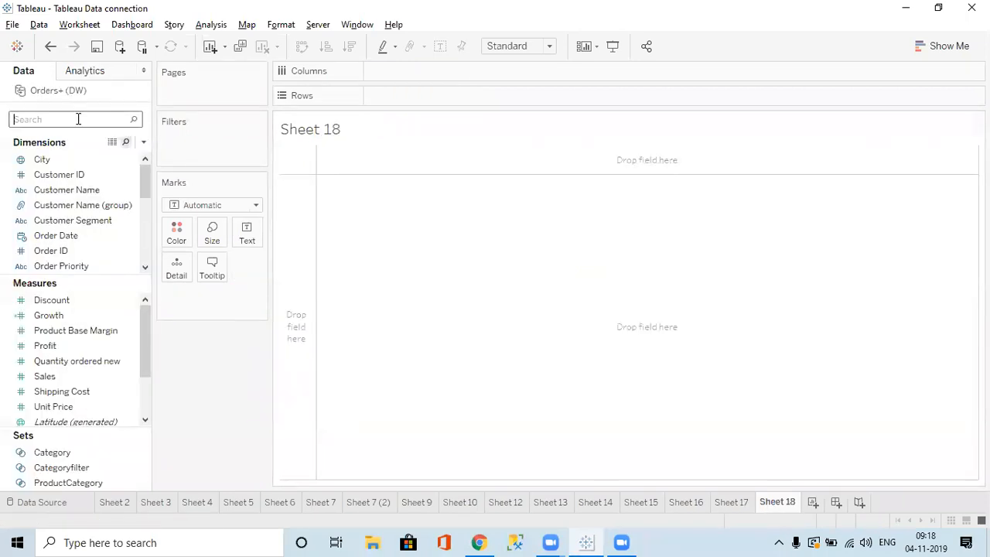
pyautogui.write('or')
pyautogui.doubleClick(68, 159)
# Add SUM(Sales) and switch the view to a continuous line chart via Show Me.
pyautogui.click(57, 122)
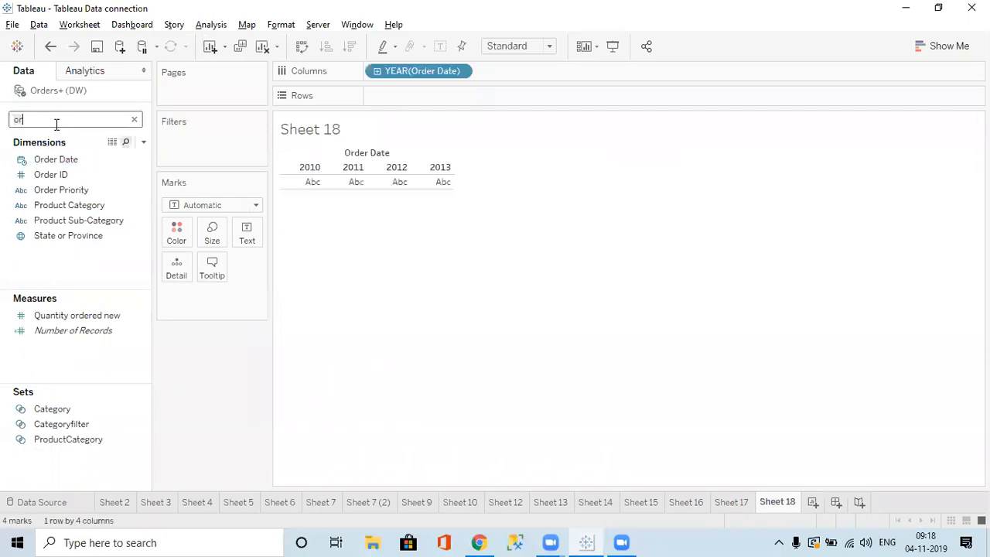
pyautogui.write('sal')
pyautogui.doubleClick(45, 283)
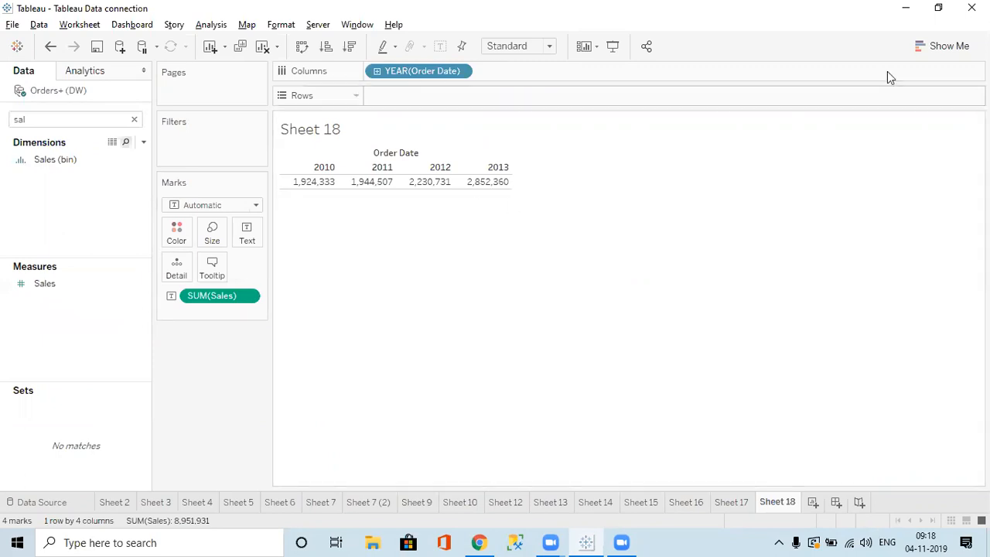
pyautogui.click(945, 45)
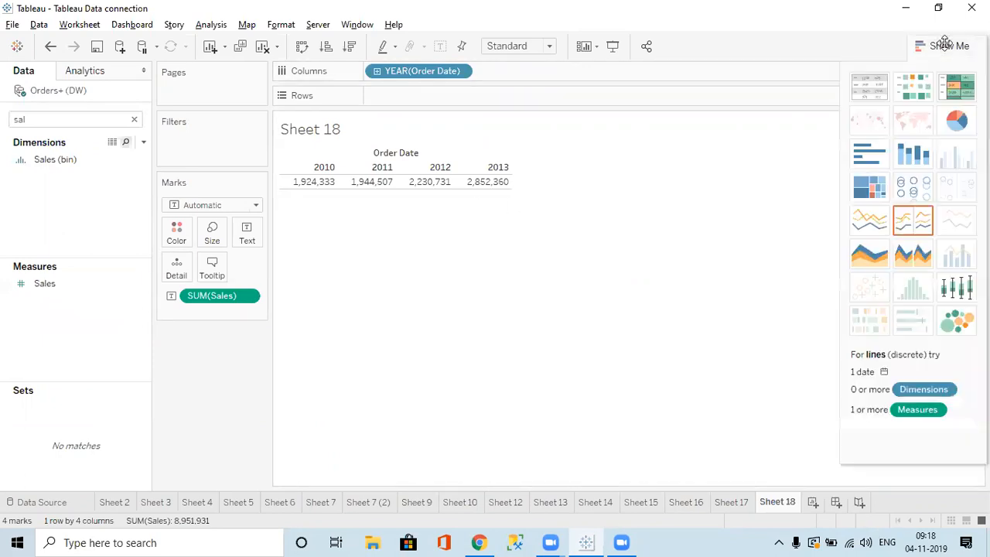
pyautogui.click(878, 222)
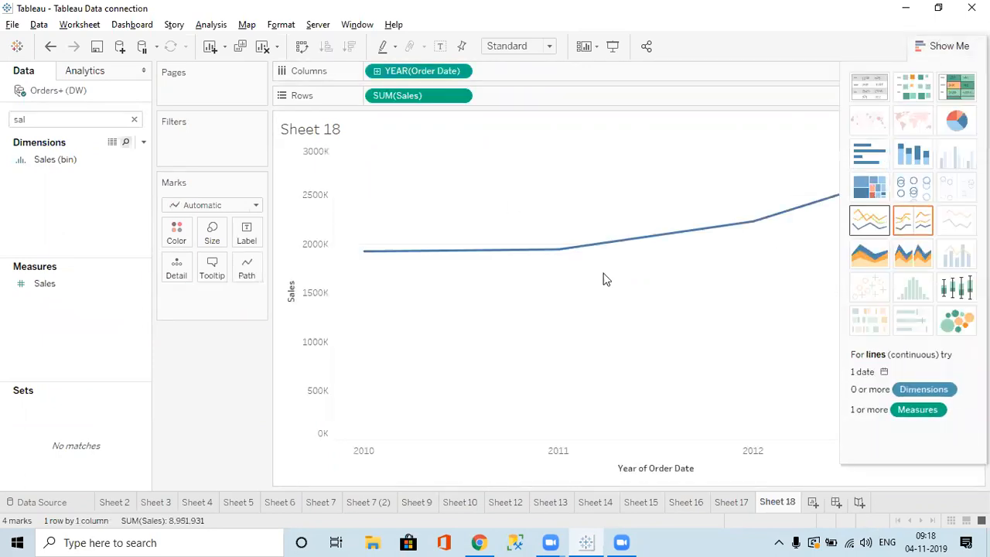
pyautogui.click(947, 47)
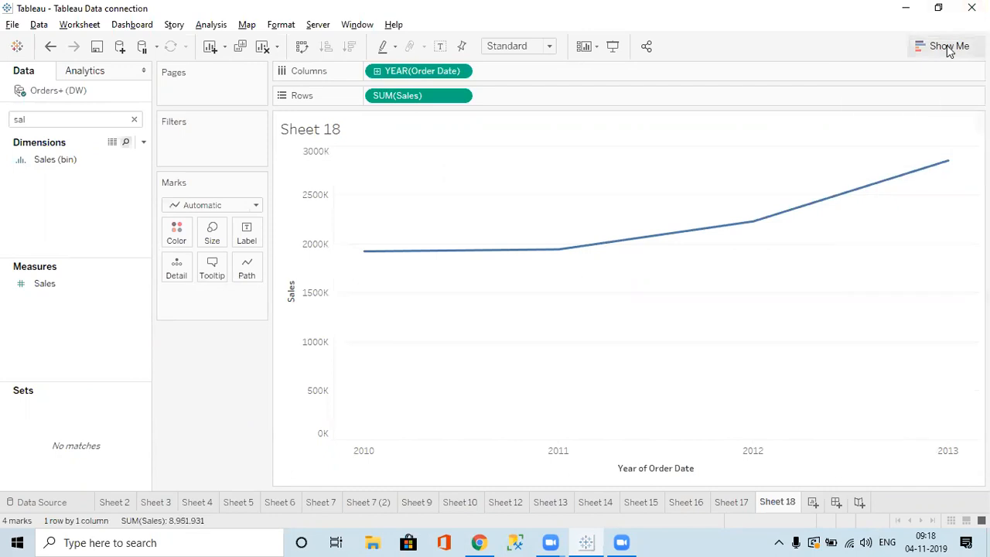
pyautogui.click(82, 71)
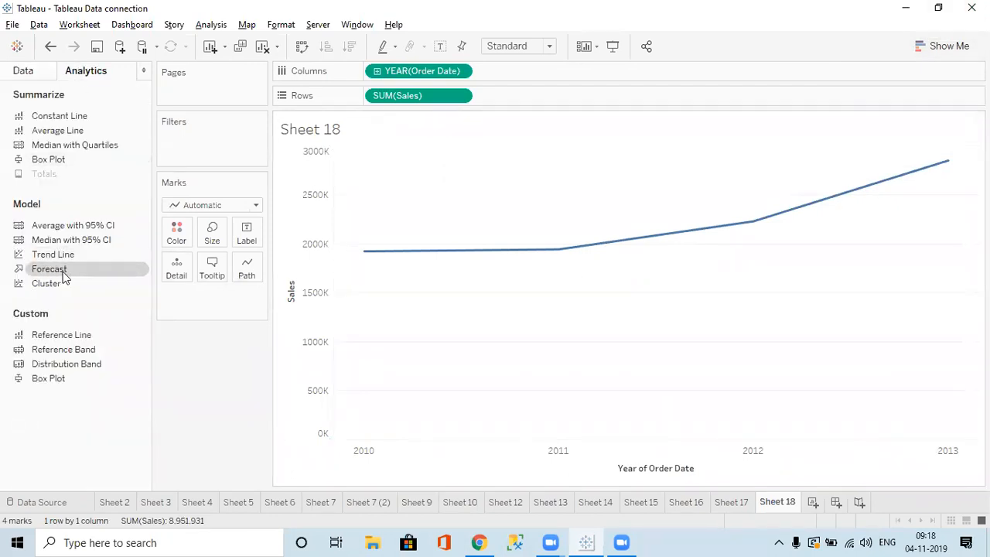
# Drag Forecast onto the yearly sales line and review the SUM(Sales) formula unchanged.
pyautogui.moveTo(65, 279); pyautogui.dragTo(893, 188)
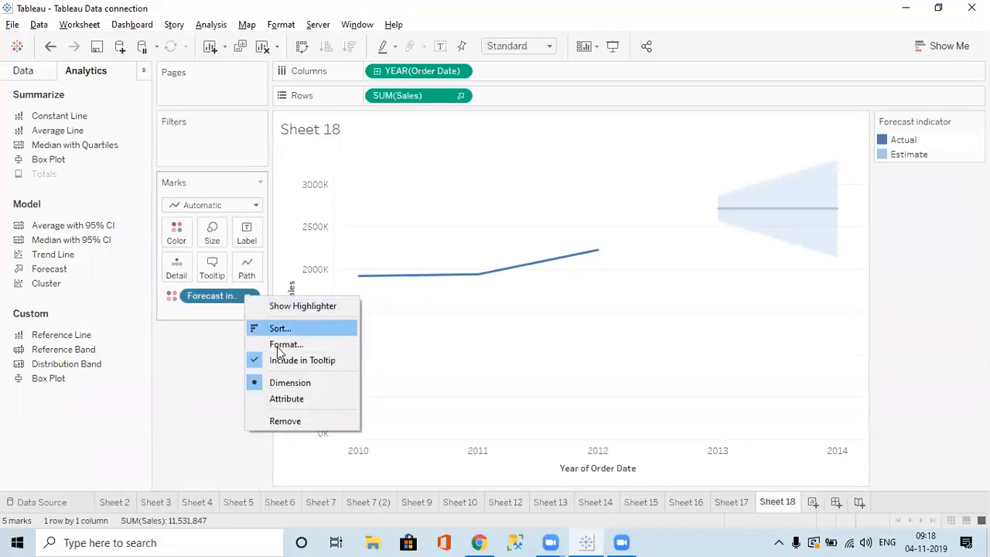
pyautogui.click(196, 307)
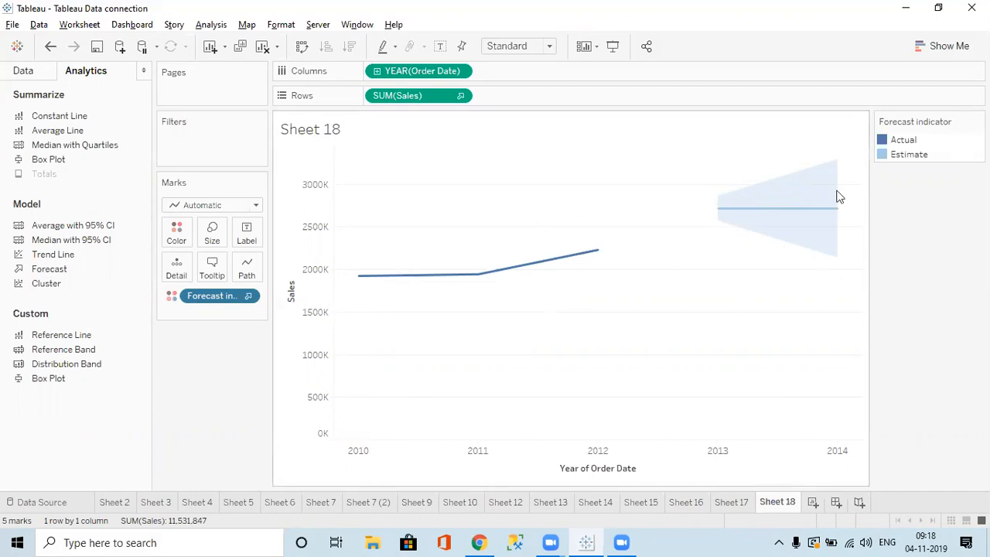
pyautogui.doubleClick(462, 96)
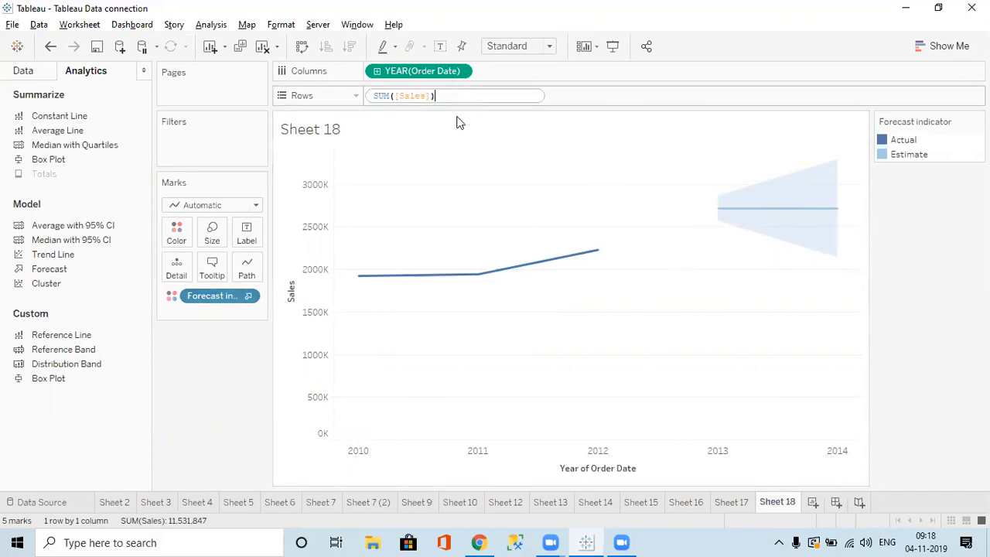
pyautogui.click(235, 361)
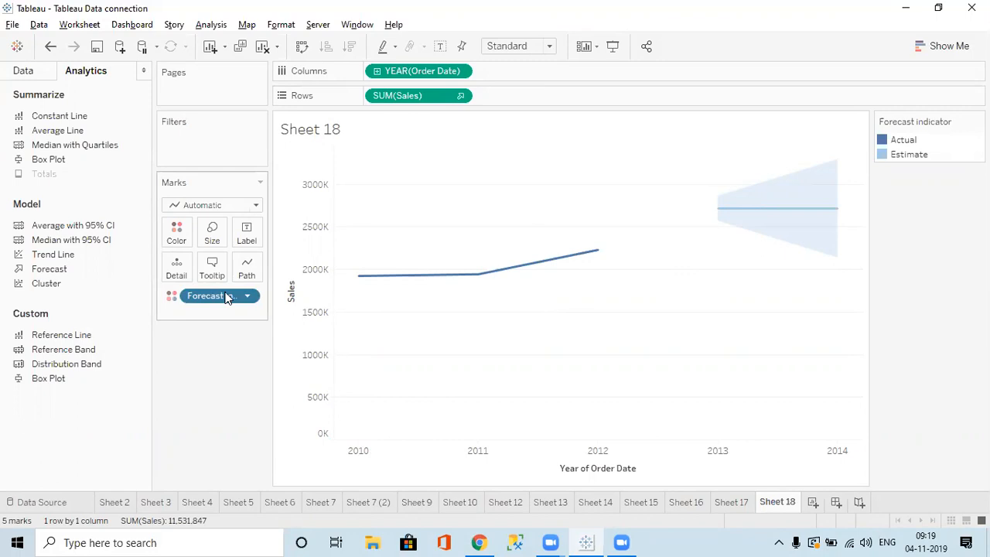
pyautogui.moveTo(487, 285)
pyautogui.click(249, 270)
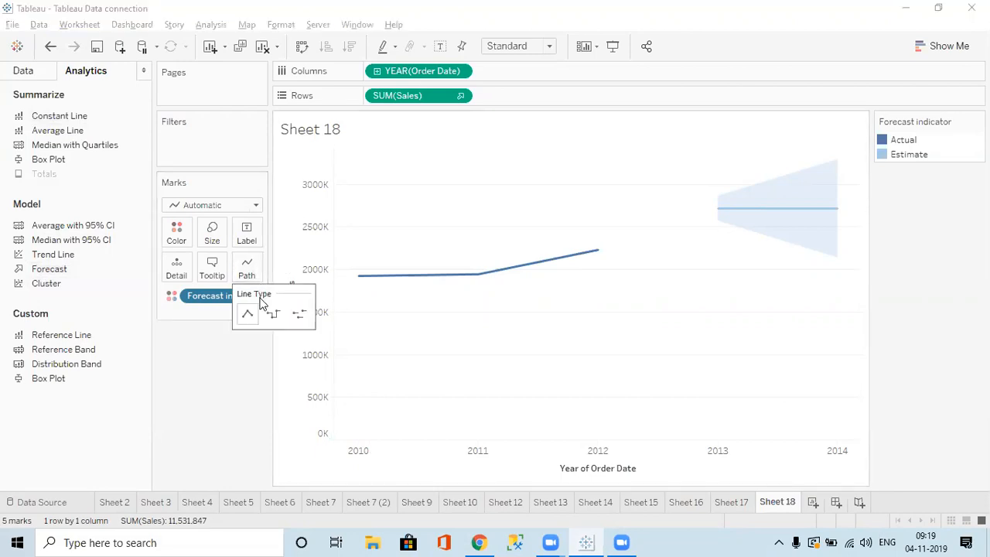
pyautogui.click(273, 319)
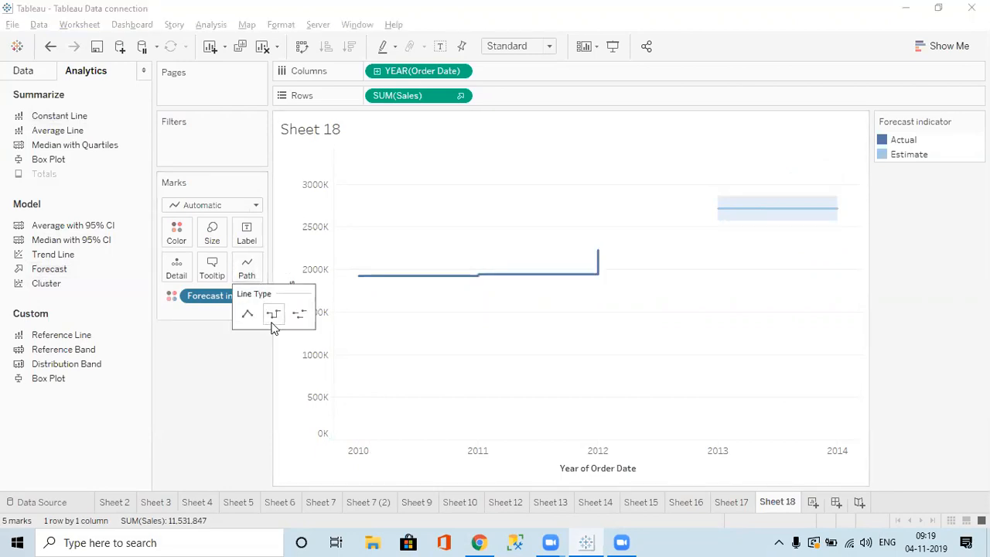
pyautogui.click(245, 316)
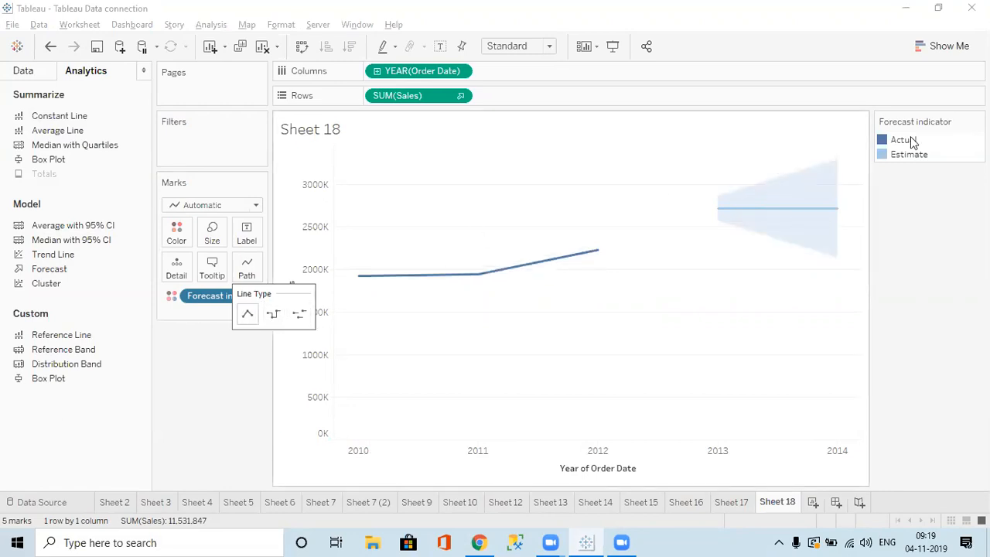
pyautogui.click(978, 121)
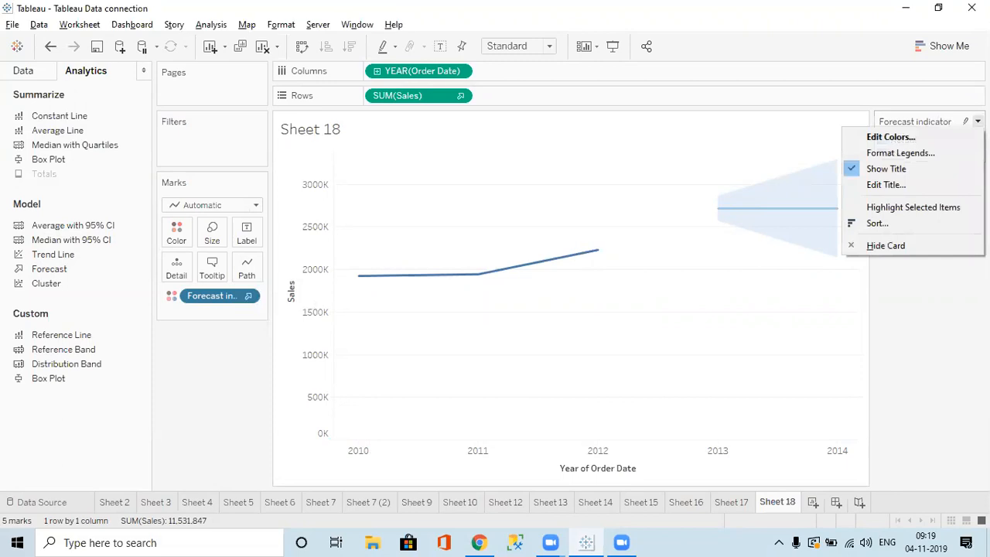
pyautogui.click(913, 313)
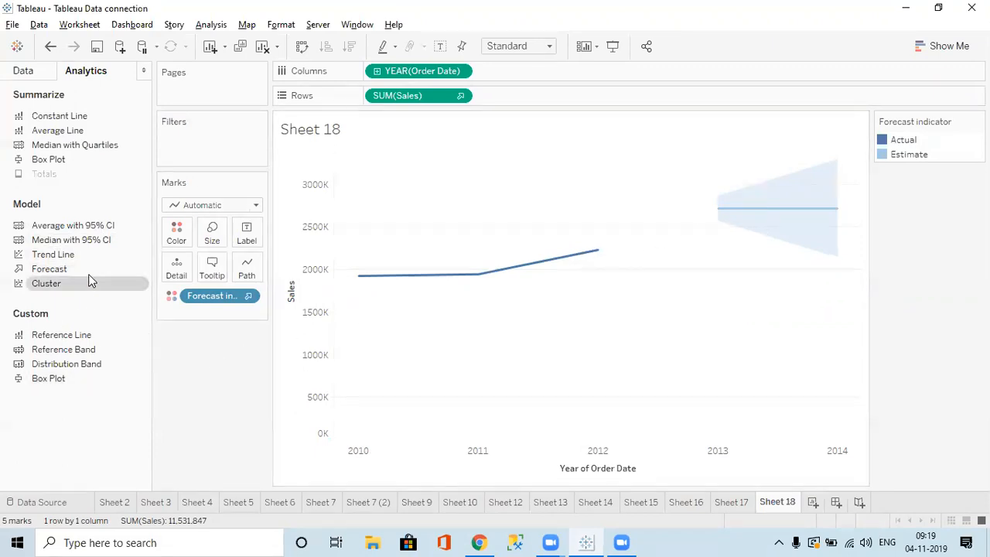
pyautogui.click(303, 319)
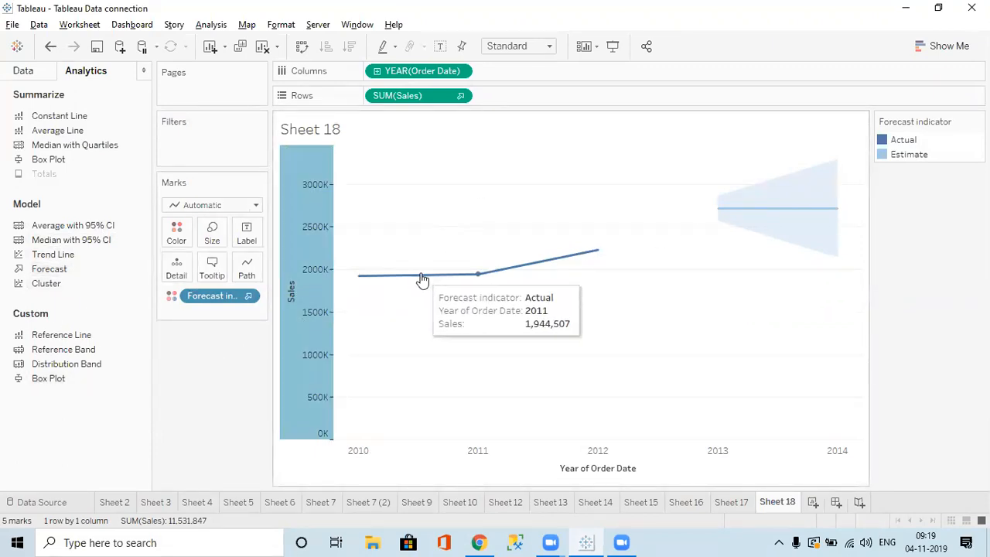
# Set the forecast length to exactly 5 years so estimates extend to 2018.
pyautogui.rightClick(591, 252)
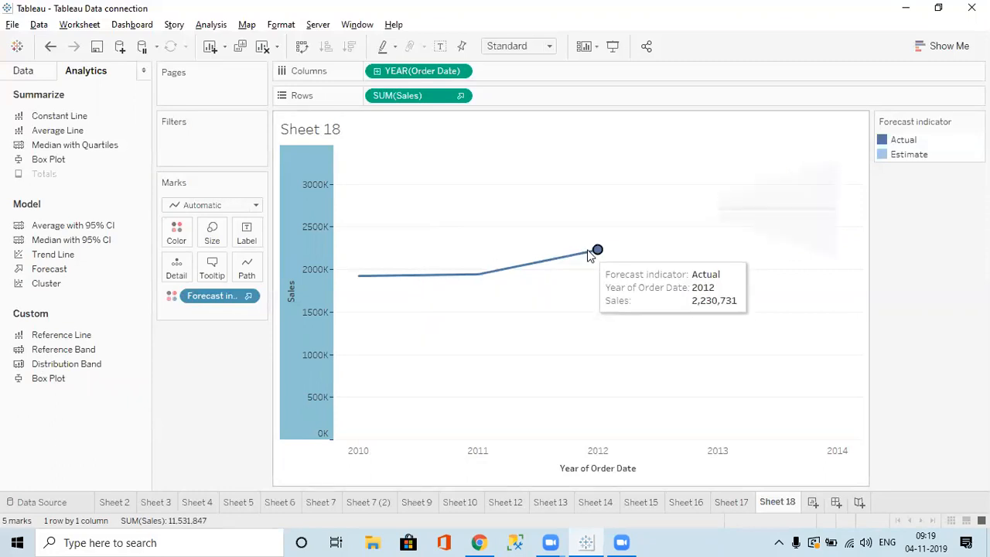
pyautogui.moveTo(654, 404)
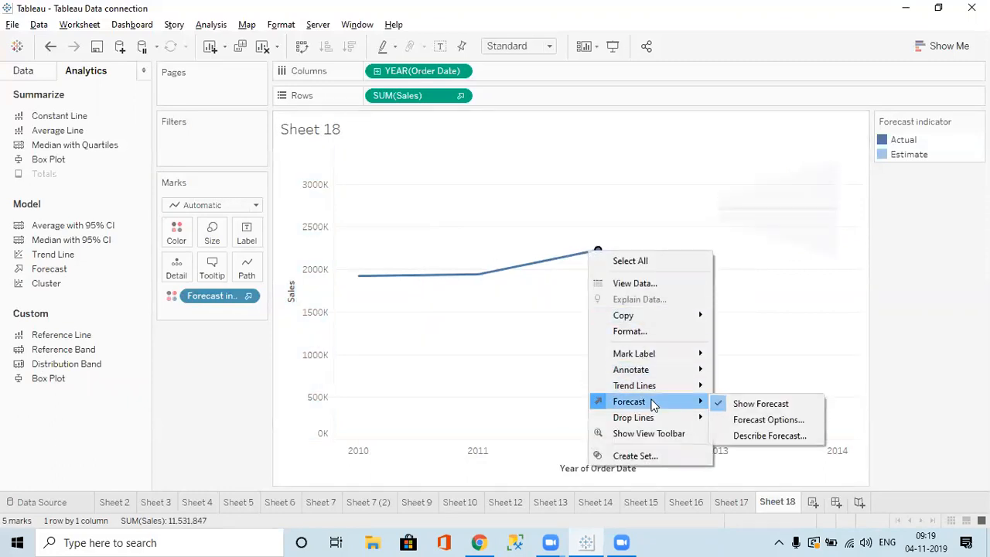
pyautogui.click(749, 422)
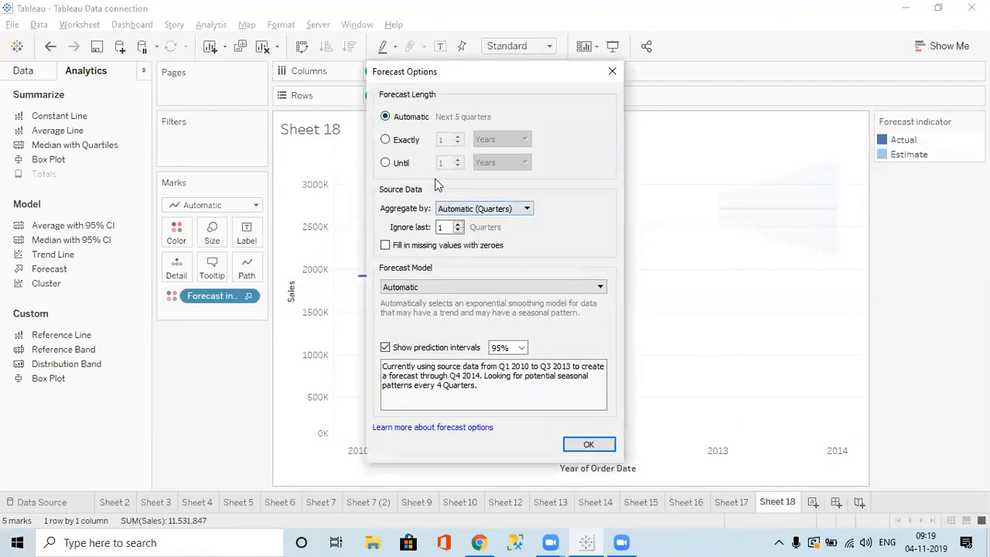
pyautogui.click(386, 141)
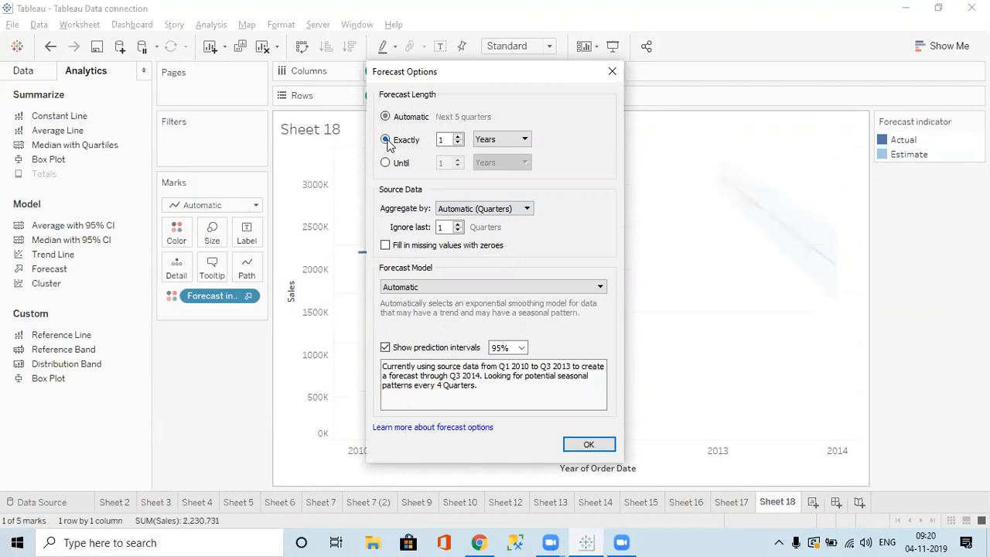
pyautogui.click(458, 136)
pyautogui.click(458, 136)
pyautogui.click(458, 136)
pyautogui.click(458, 136)
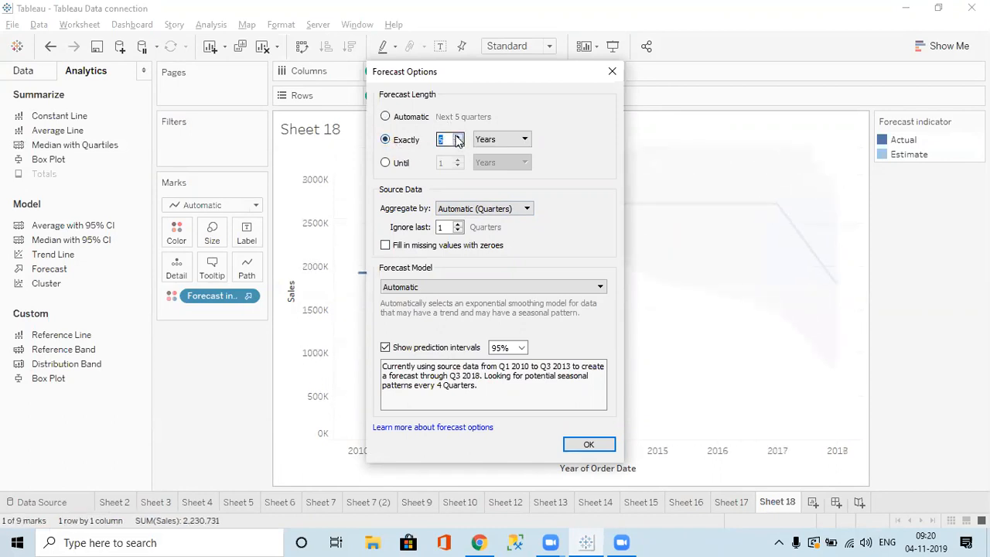
pyautogui.click(586, 443)
pyautogui.moveTo(544, 211)
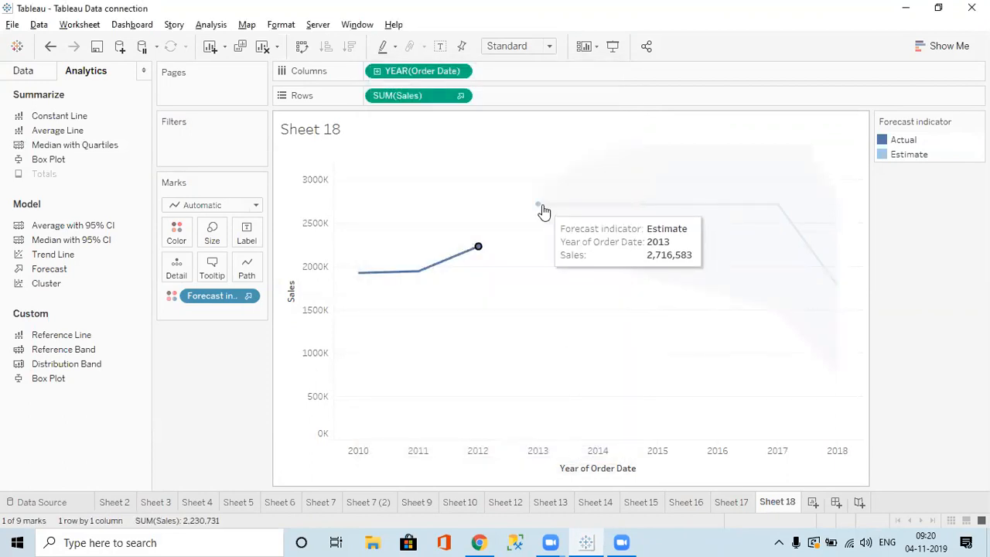
pyautogui.click(478, 249)
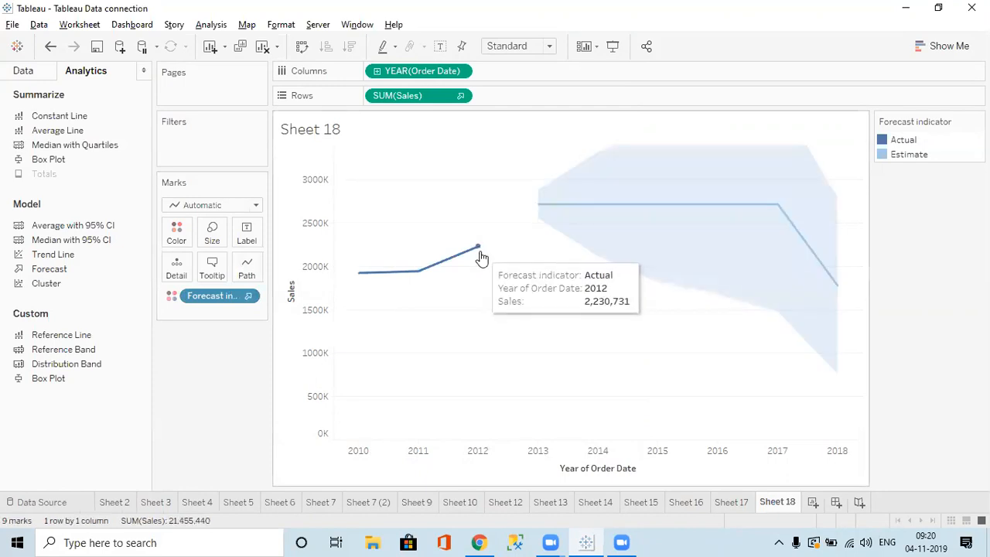
# Set Forecast Options to ignore 0 periods, keeping automatic quarterly aggregation.
pyautogui.rightClick(478, 249)
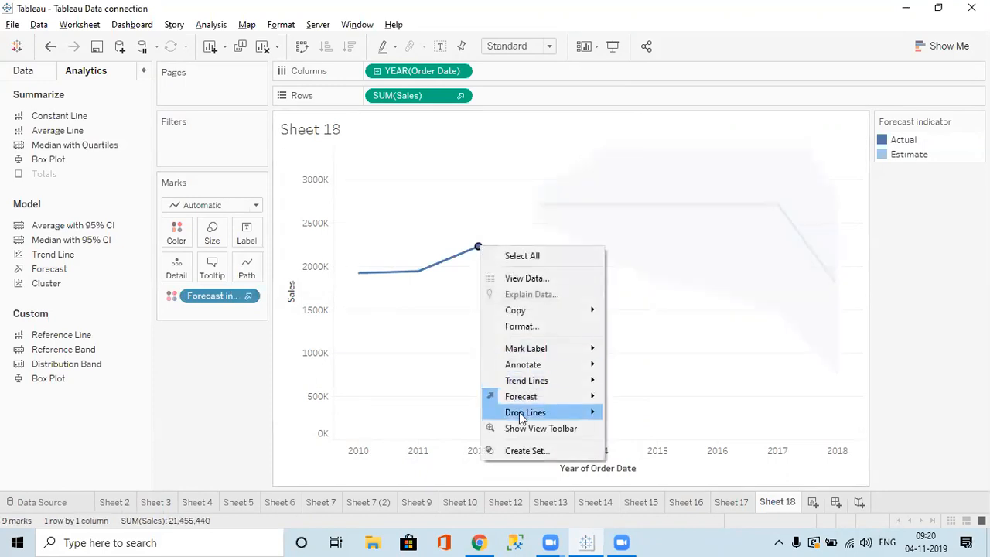
pyautogui.moveTo(538, 397)
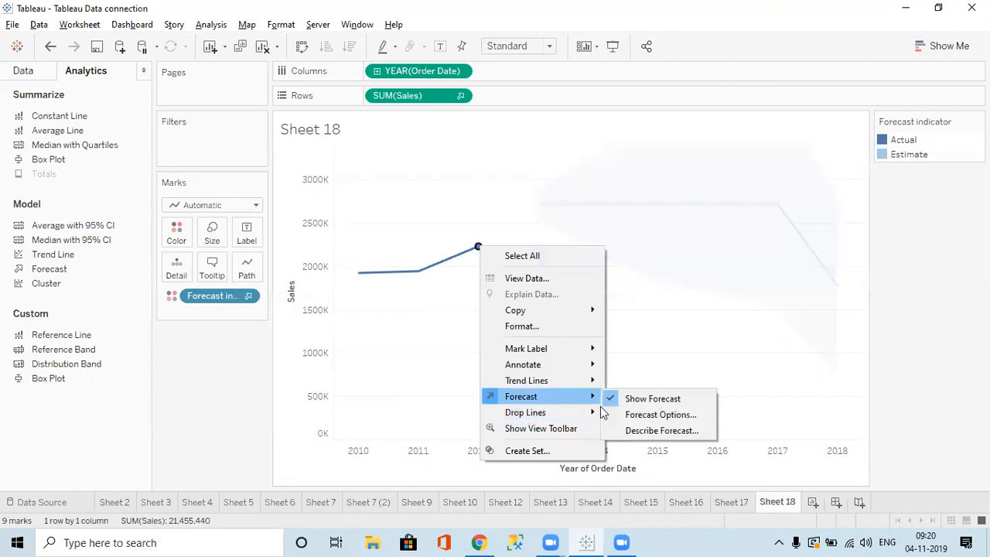
pyautogui.click(650, 416)
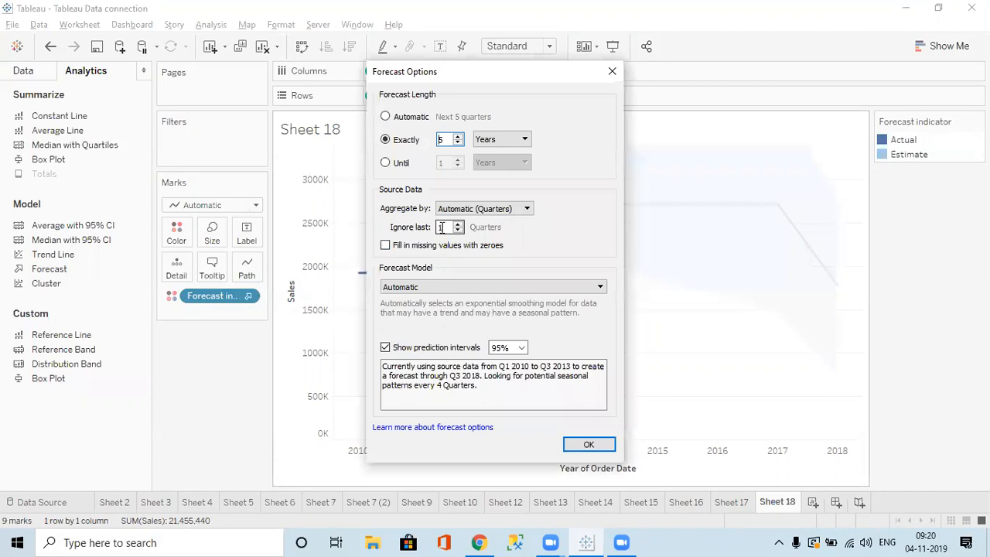
pyautogui.scroll(-1, 447, 227)
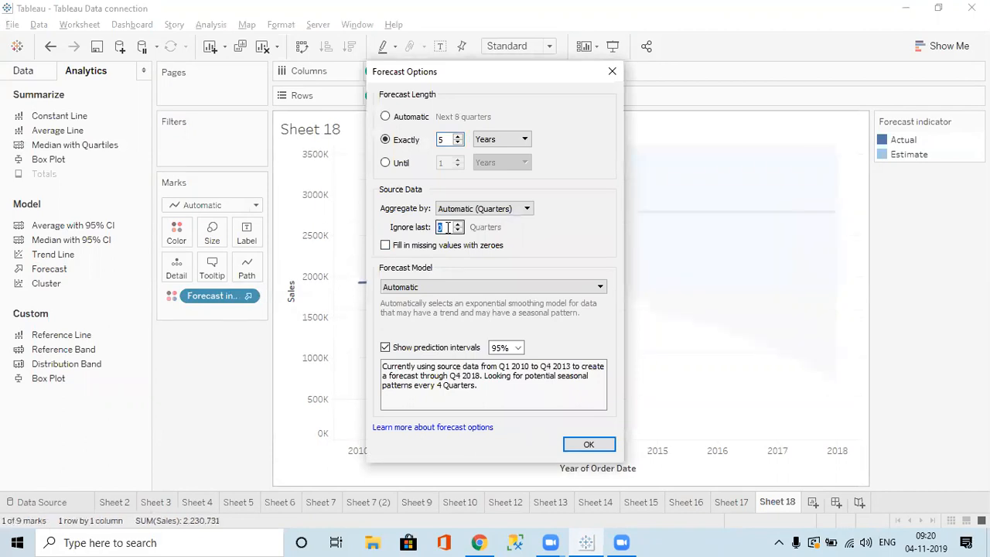
pyautogui.click(484, 209)
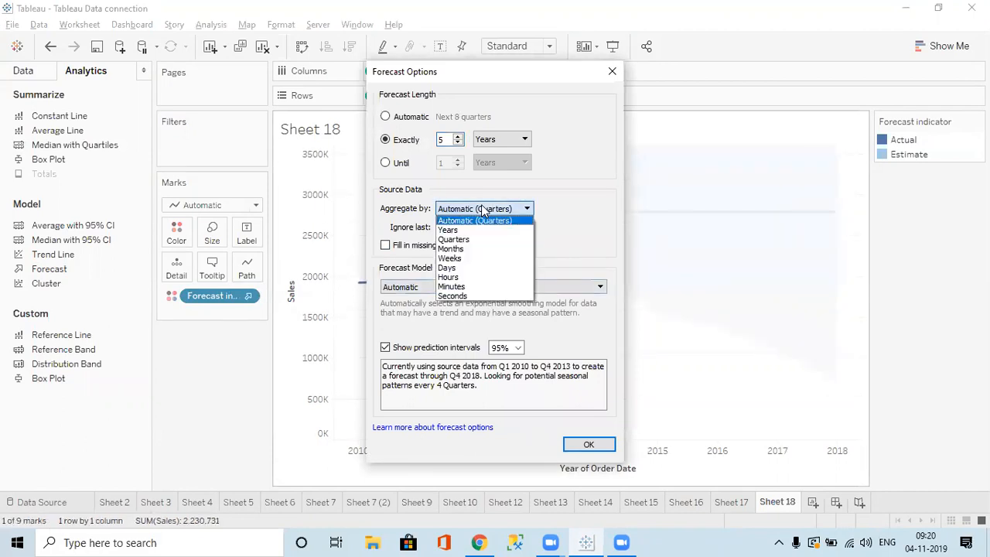
pyautogui.click(574, 241)
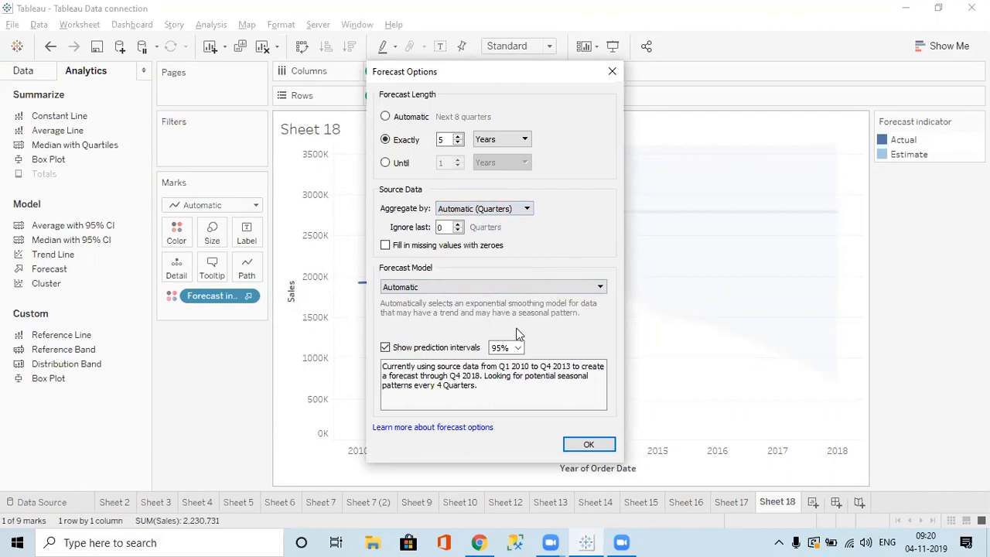
pyautogui.click(585, 445)
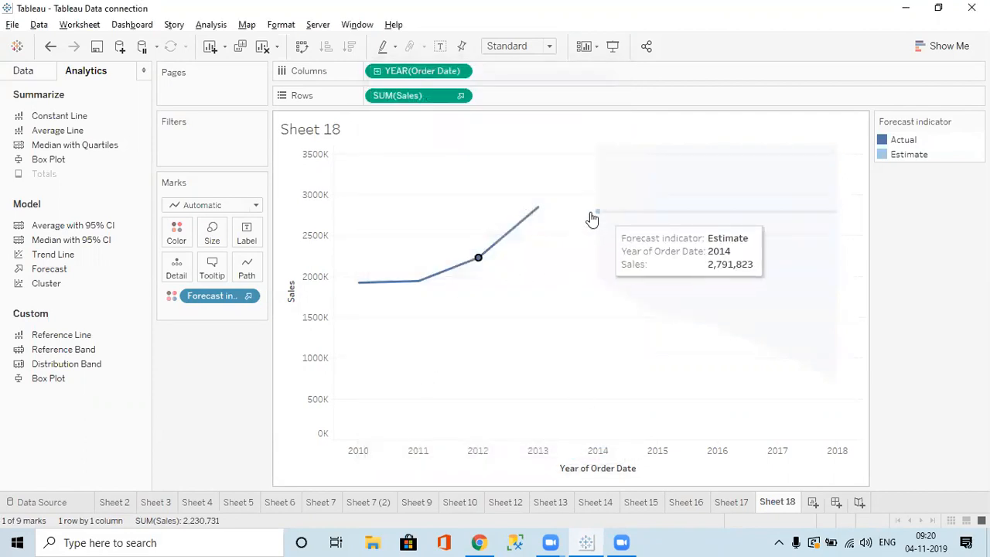
pyautogui.moveTo(754, 210)
pyautogui.moveTo(461, 267)
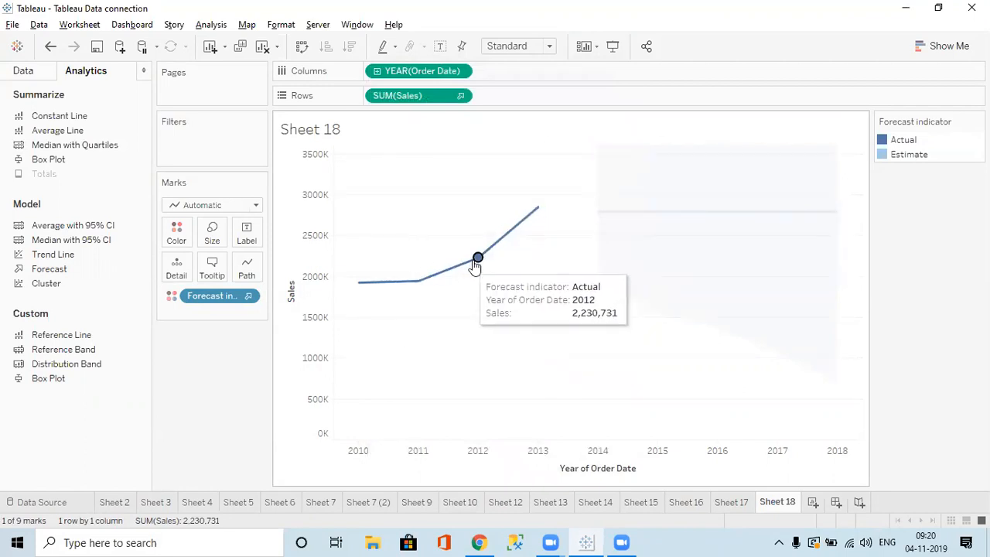
# Switch the forecast to Automatic length with source data aggregated by Years.
pyautogui.rightClick(480, 260)
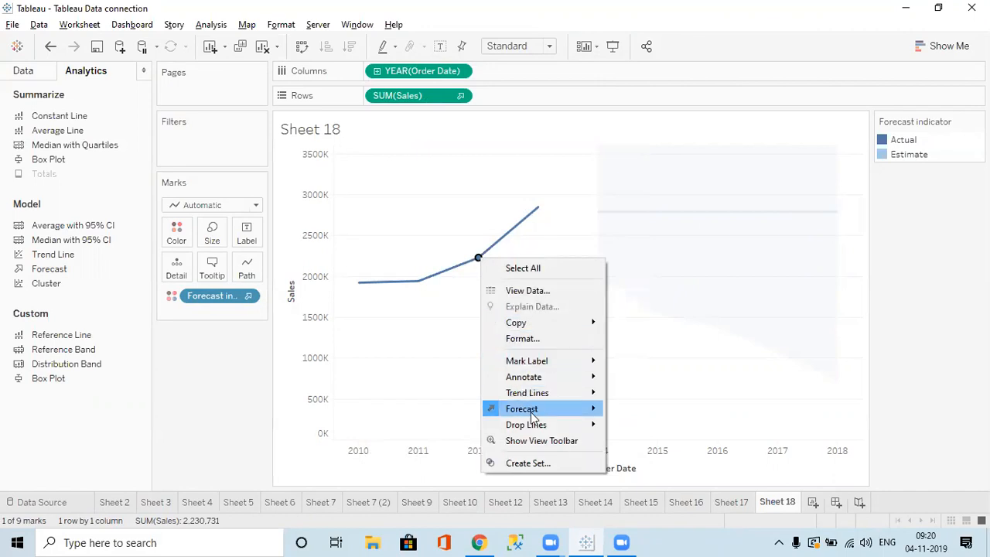
pyautogui.moveTo(518, 409)
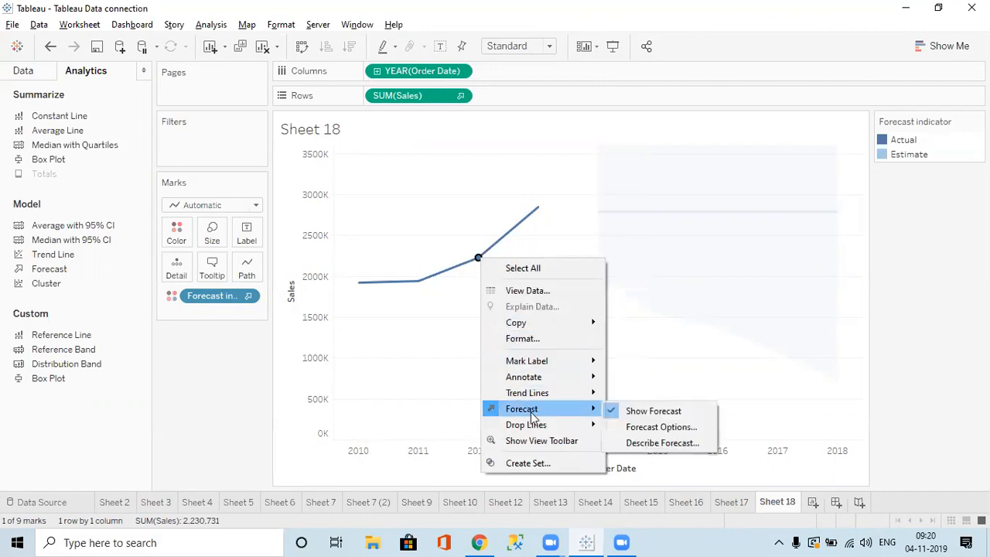
pyautogui.click(656, 429)
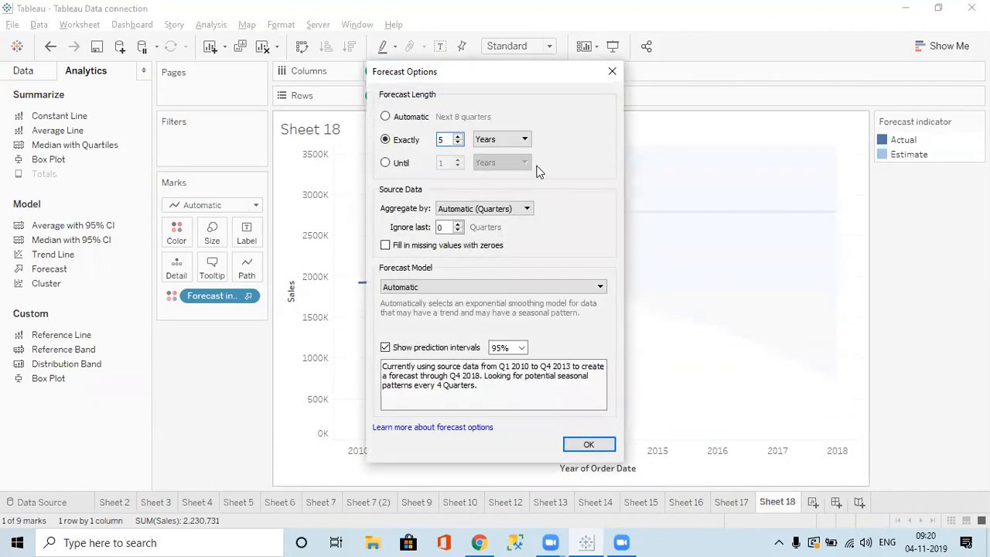
pyautogui.click(408, 117)
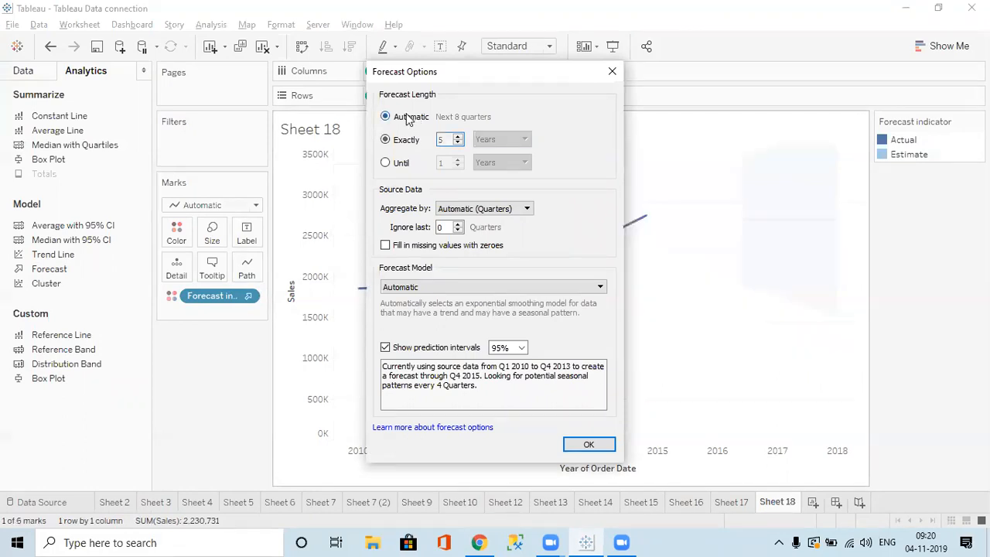
pyautogui.click(494, 209)
pyautogui.click(479, 229)
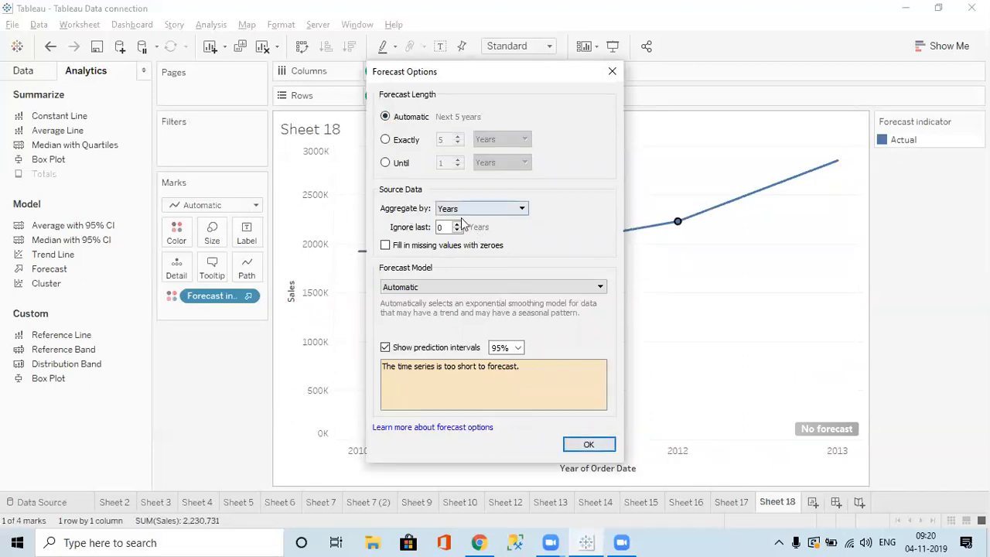
pyautogui.click(572, 445)
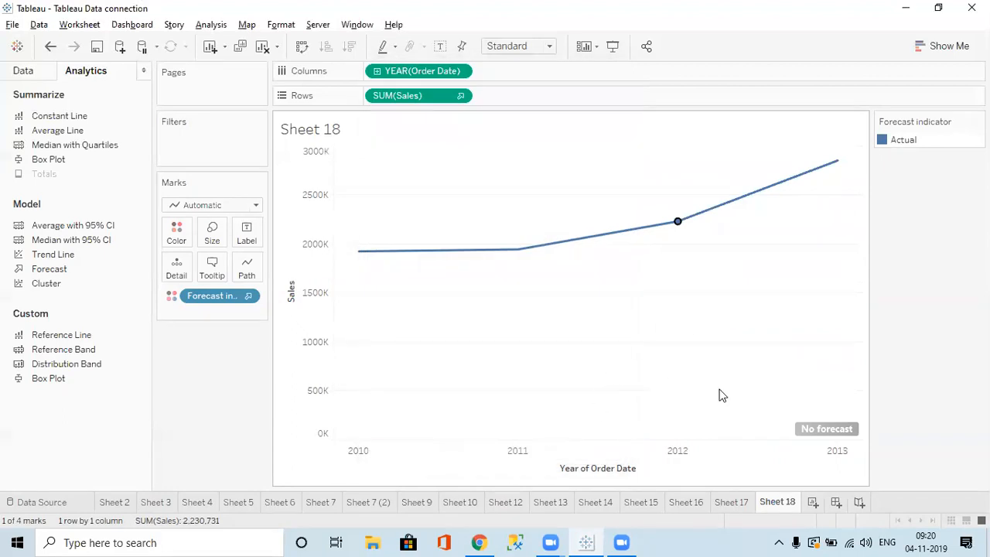
pyautogui.moveTo(839, 435)
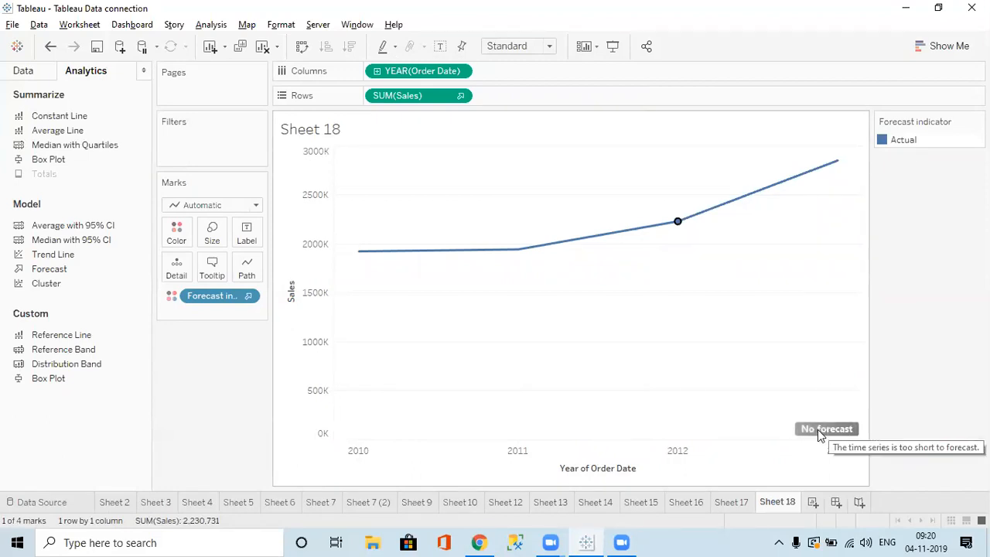
pyautogui.click(221, 297)
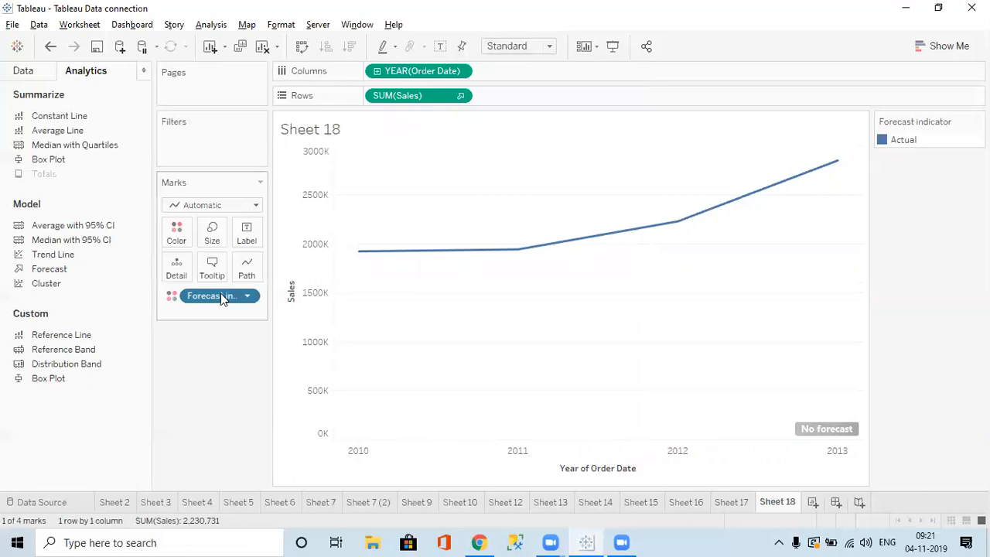
# Change the forecast length back to Exactly in Forecast Options.
pyautogui.rightClick(426, 253)
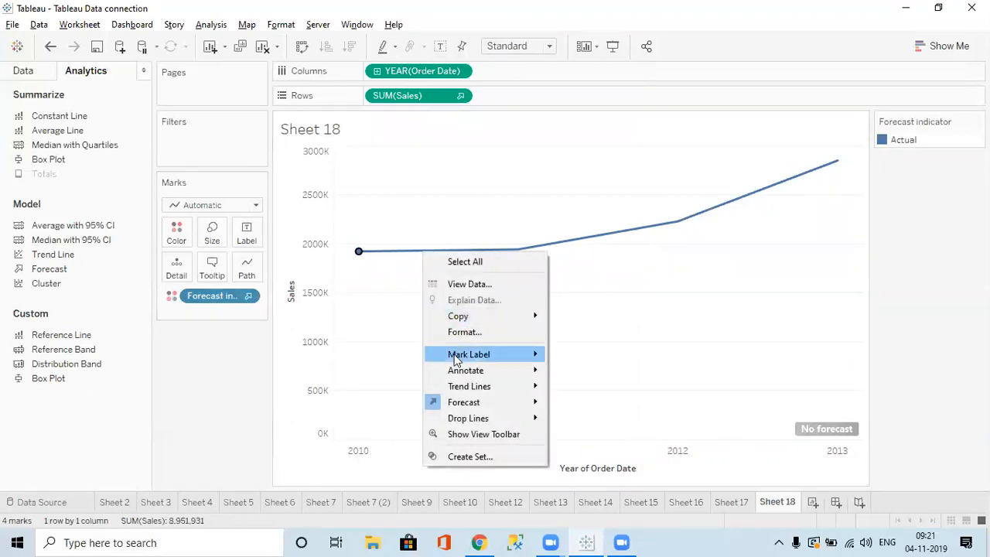
pyautogui.moveTo(461, 404)
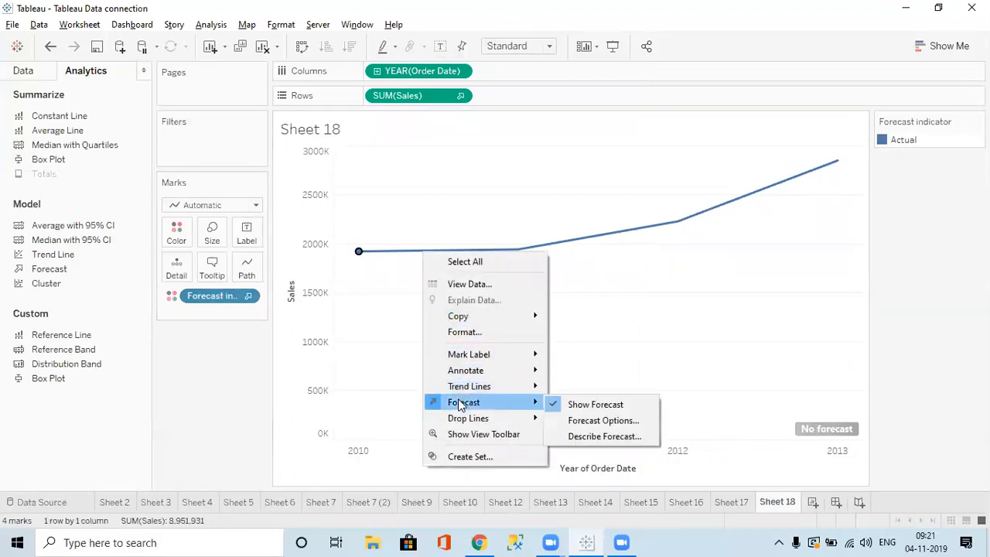
pyautogui.click(571, 420)
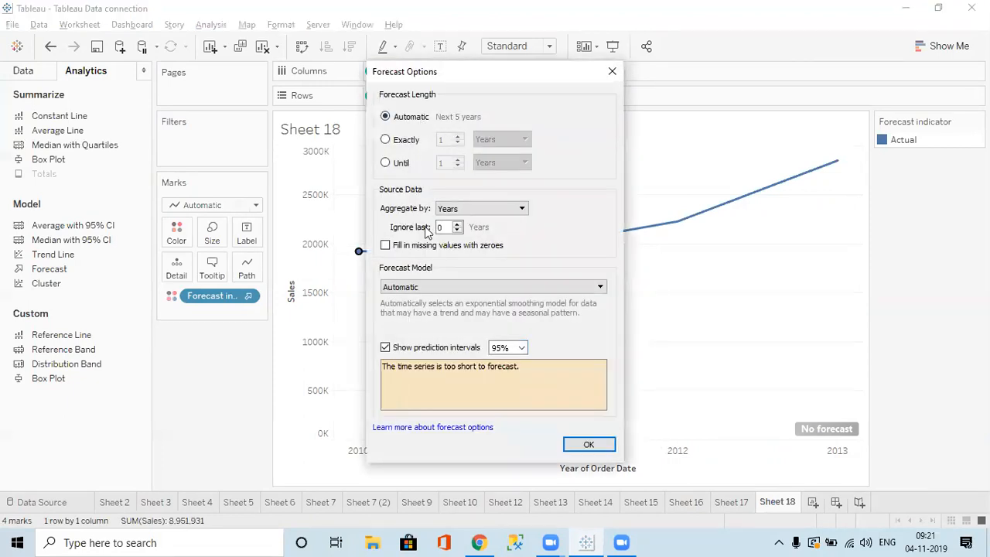
pyautogui.click(399, 147)
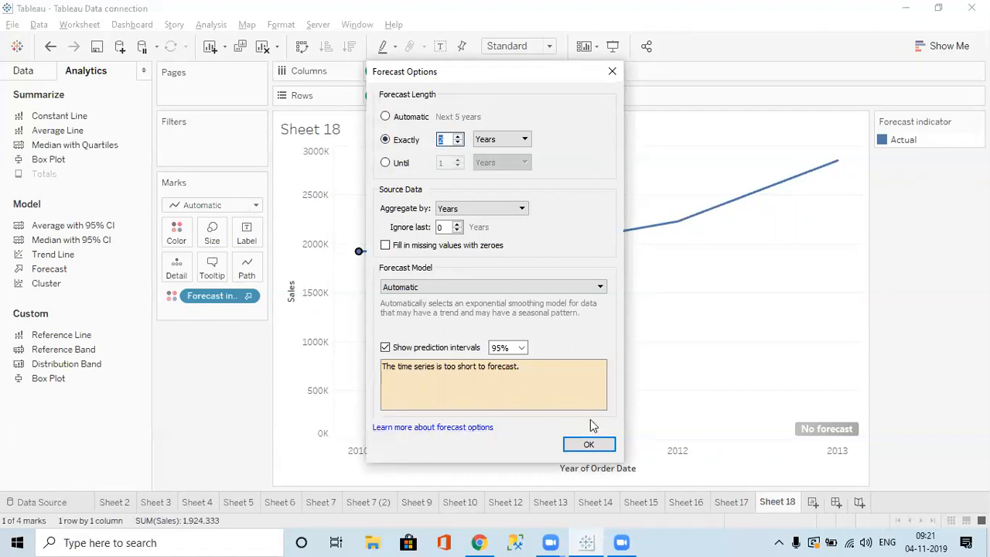
pyautogui.click(589, 444)
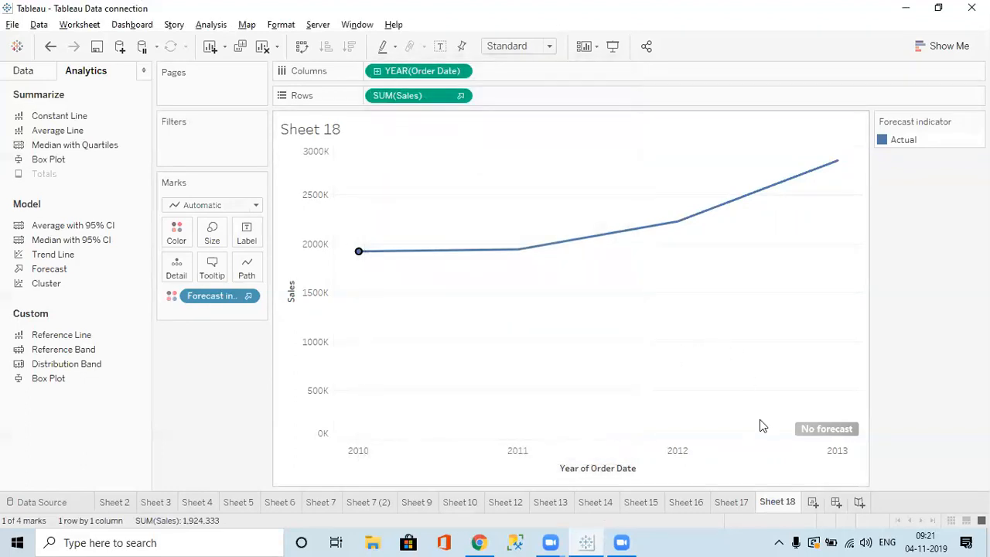
pyautogui.click(481, 254)
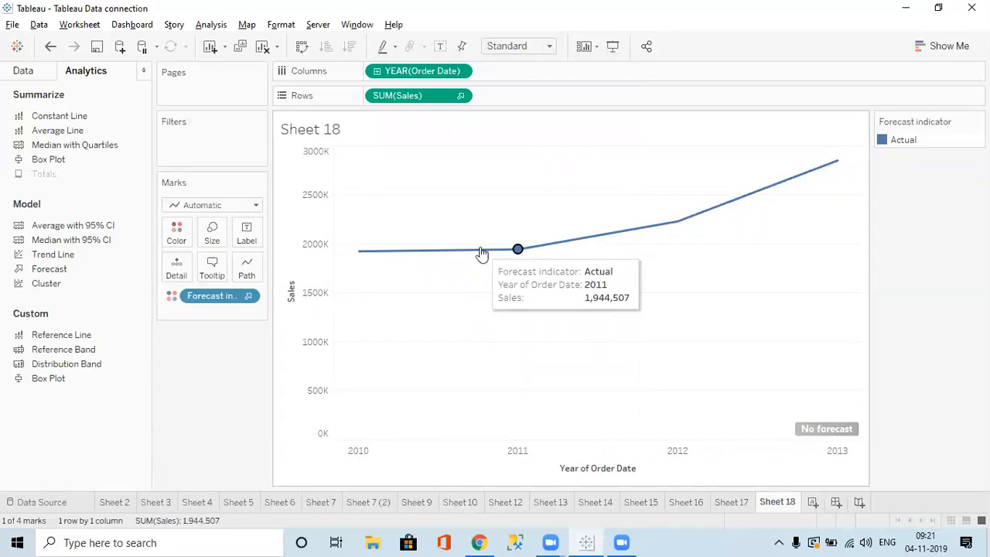
# Choose a forecast model without seasonality and a length running until a set year.
pyautogui.rightClick(481, 252)
pyautogui.moveTo(535, 399)
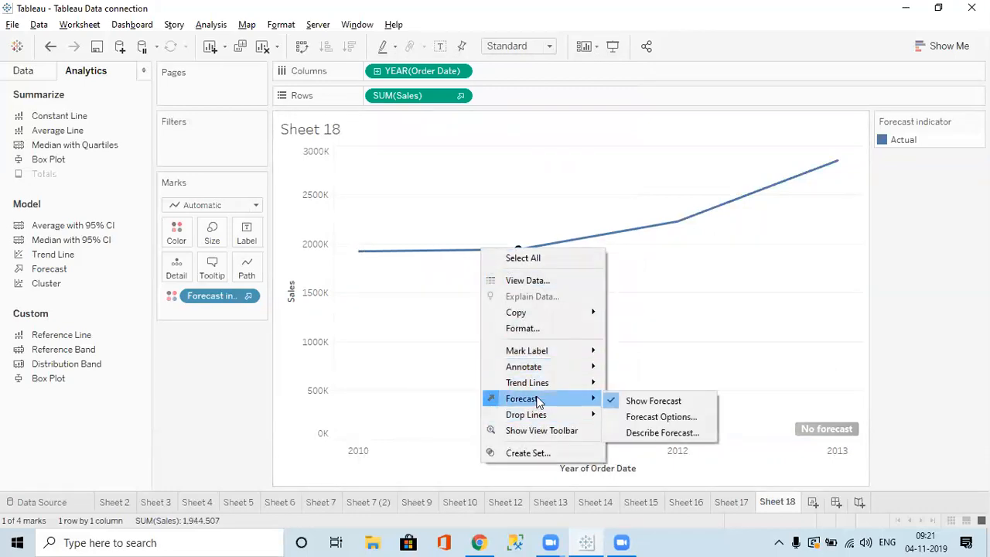
pyautogui.click(661, 417)
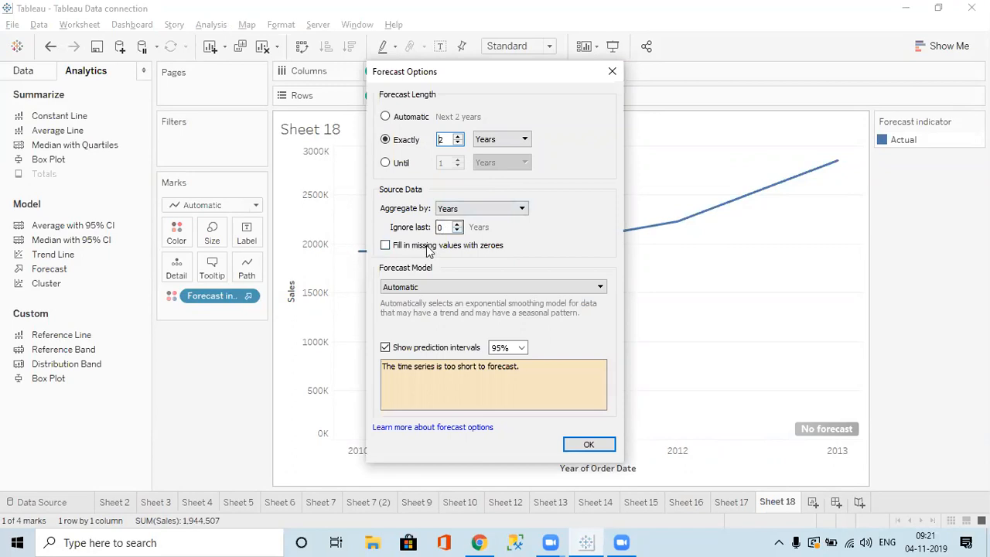
pyautogui.click(456, 288)
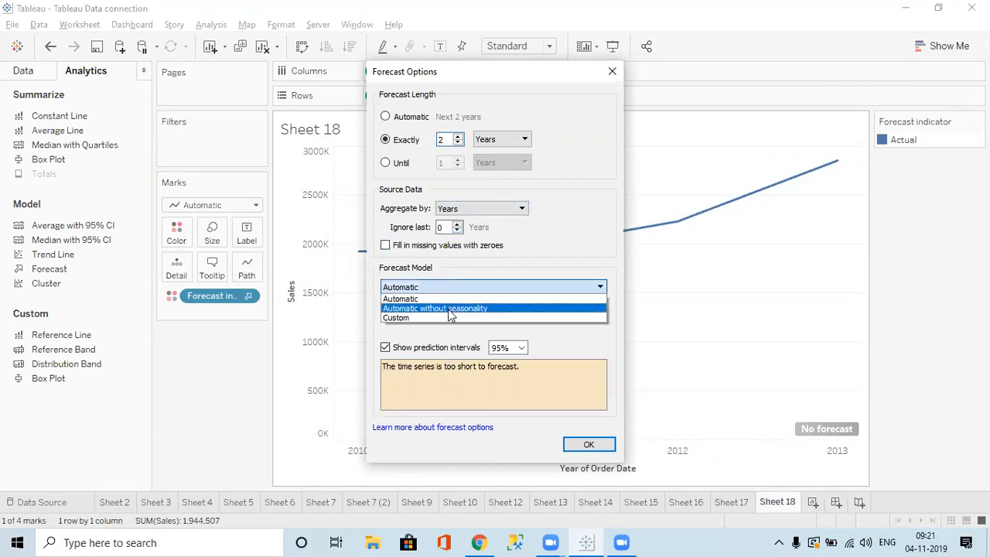
pyautogui.click(450, 311)
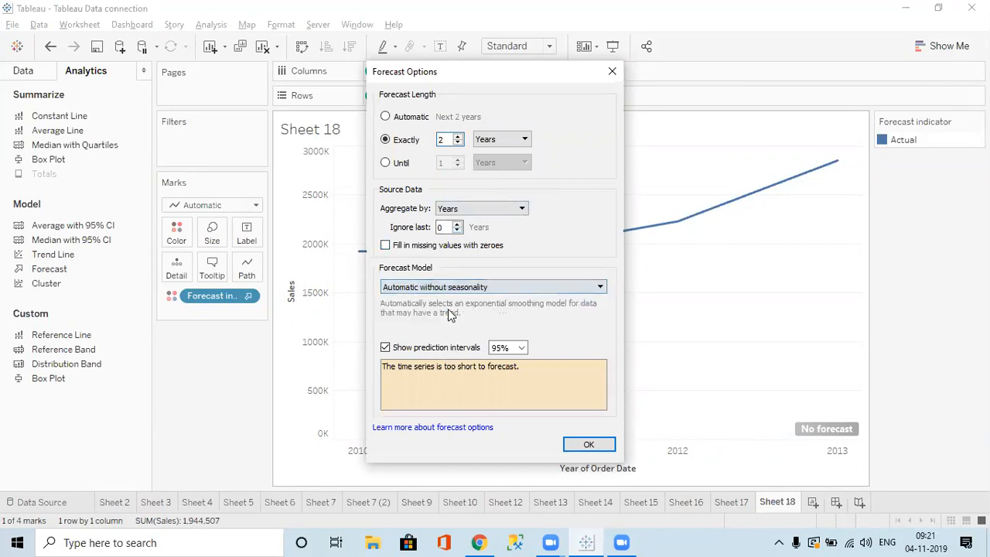
pyautogui.click(404, 163)
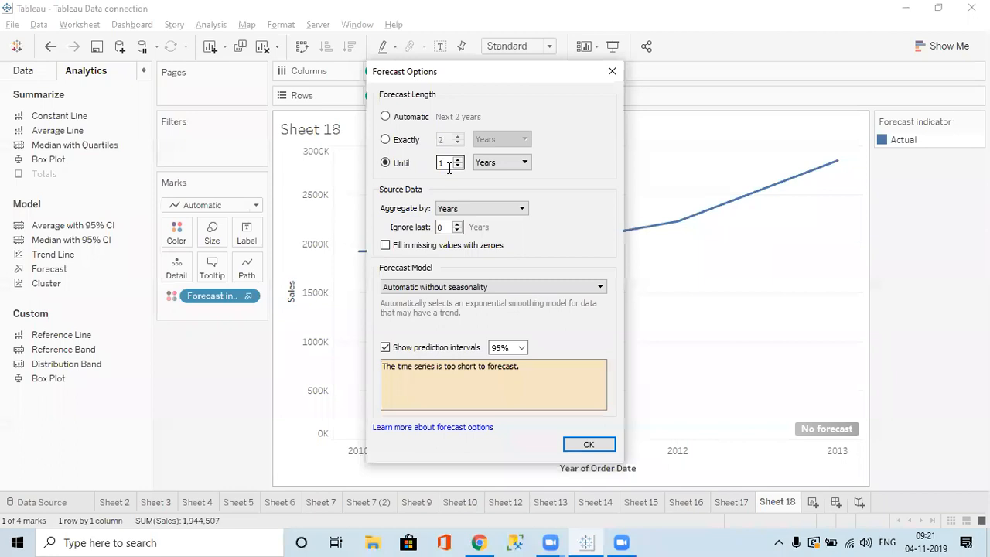
pyautogui.click(576, 446)
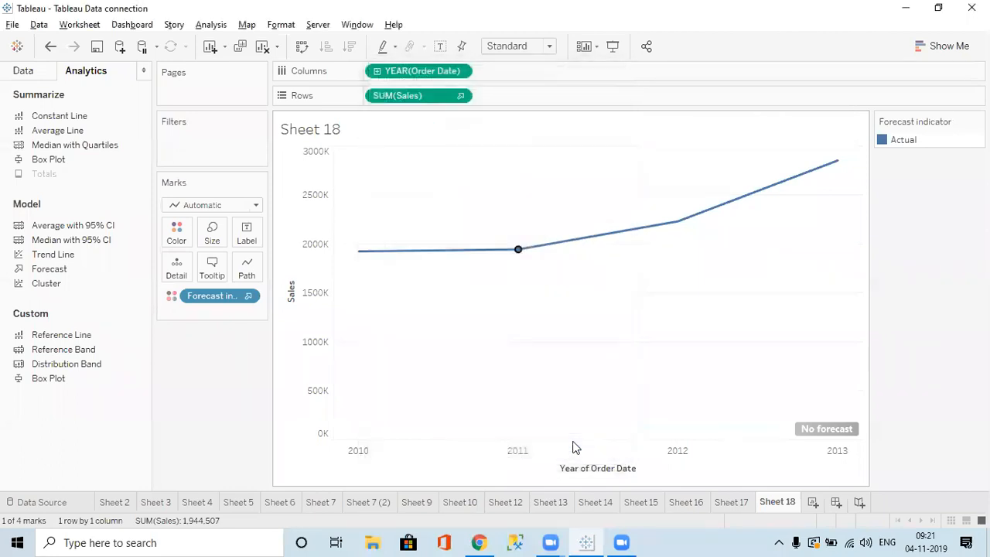
pyautogui.moveTo(837, 163)
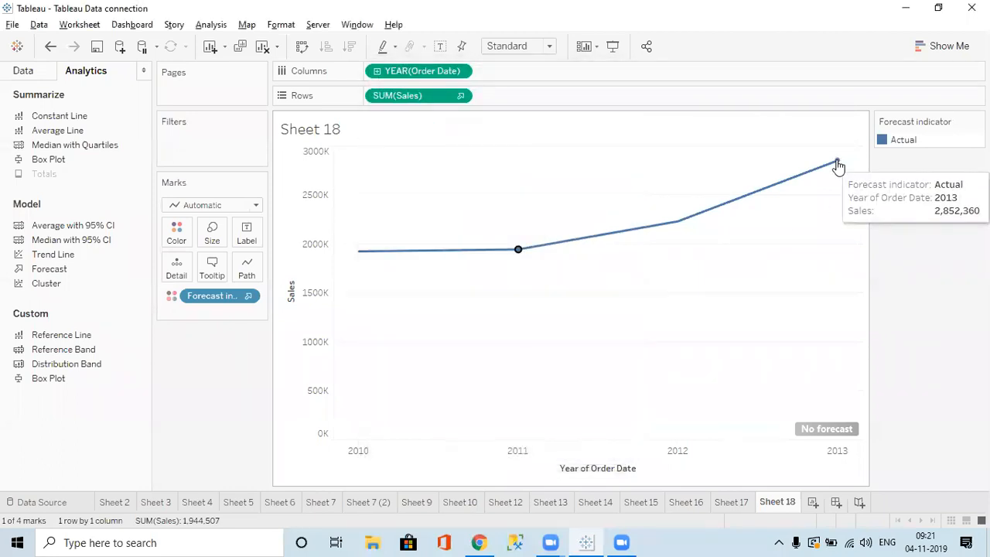
# Switch the forecast back to an exact length and edit its value.
pyautogui.rightClick(385, 257)
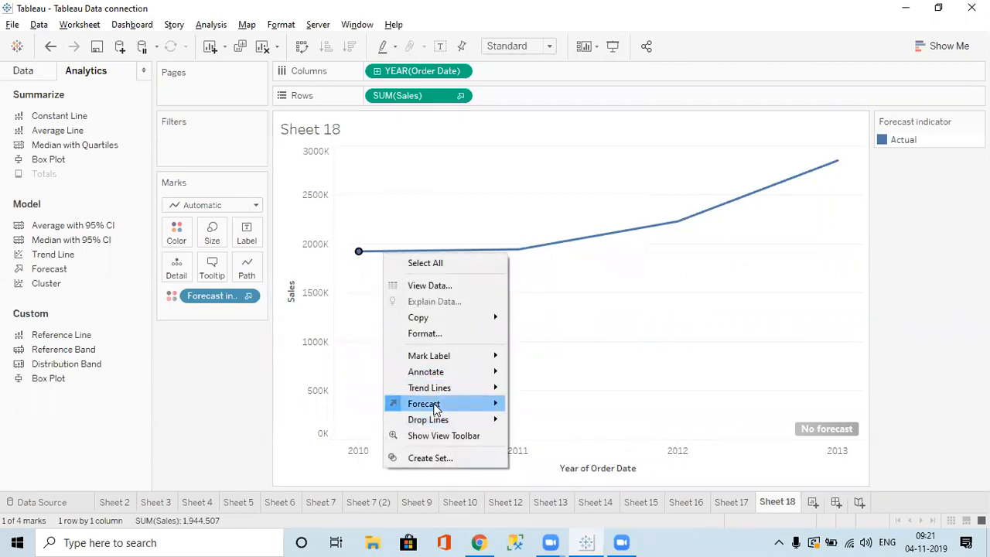
pyautogui.moveTo(481, 406)
pyautogui.click(532, 420)
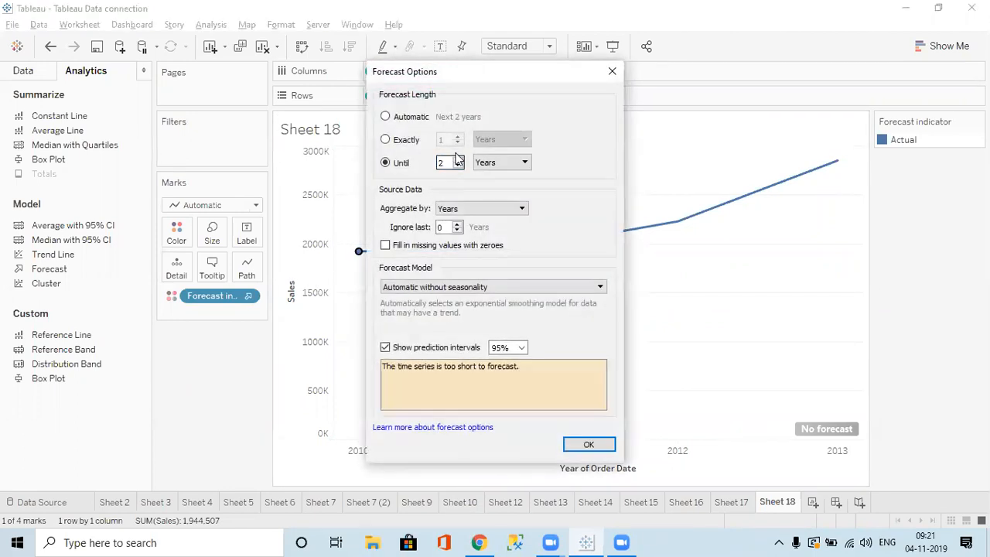
pyautogui.click(410, 140)
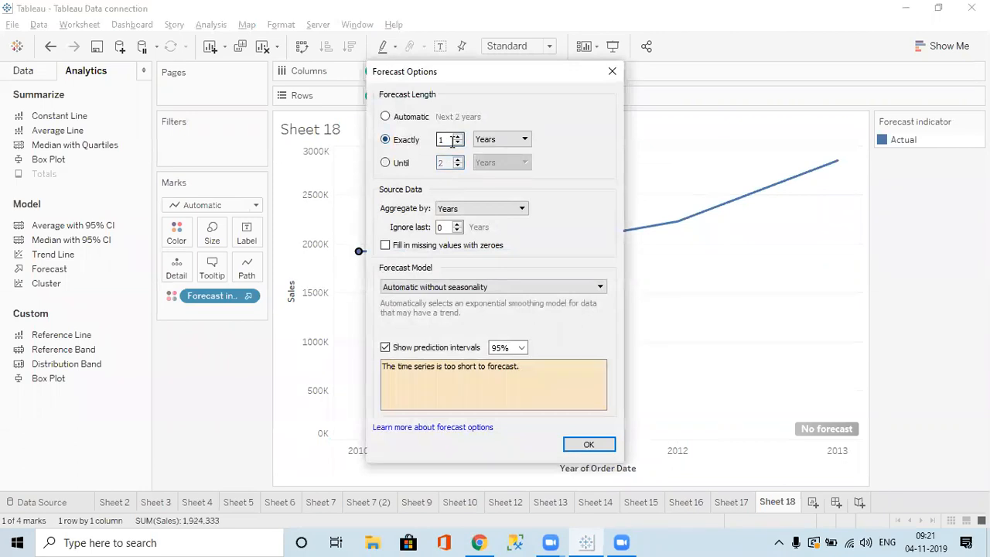
pyautogui.doubleClick(449, 142)
pyautogui.click(581, 445)
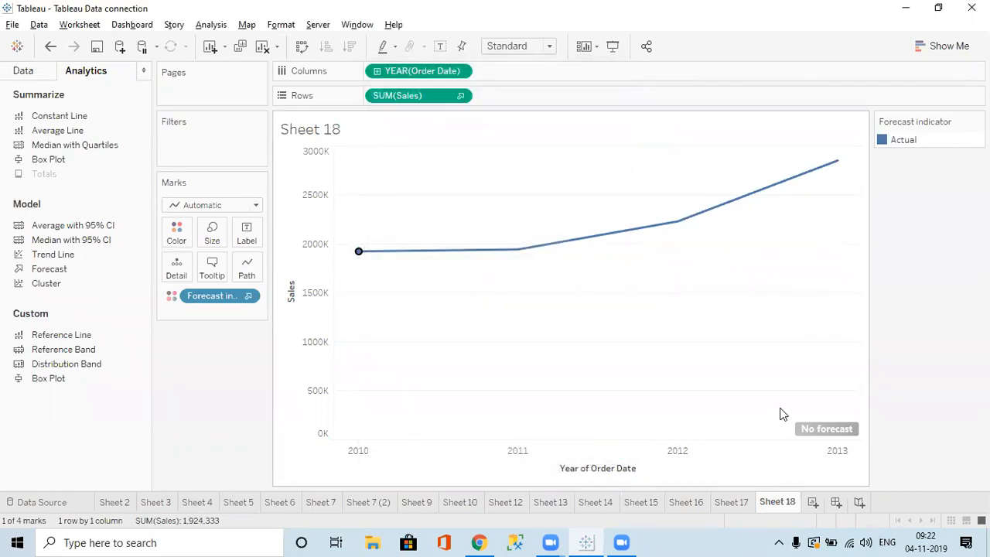
# Return to the Data pane, clear the 'sal' search, and check the Windows calendar.
pyautogui.click(24, 71)
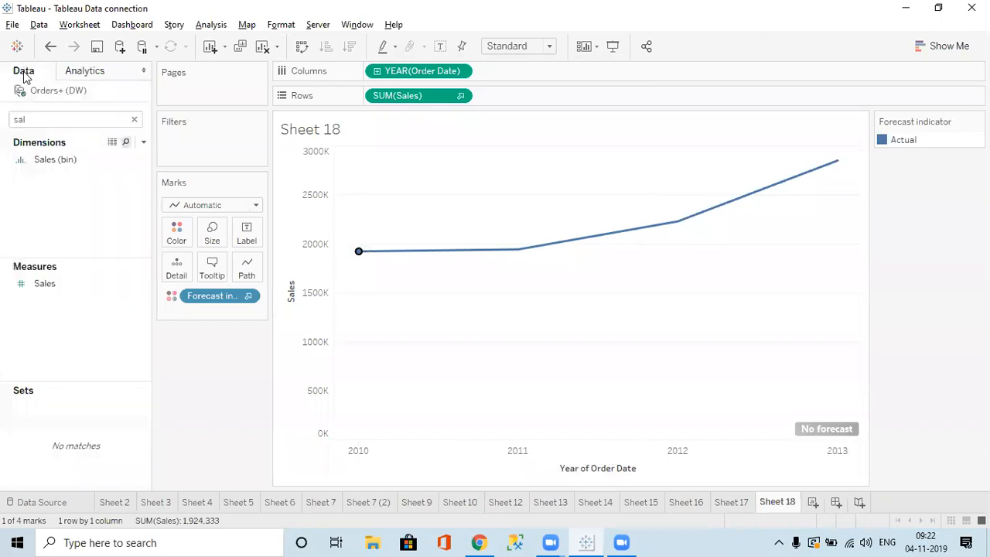
pyautogui.click(135, 119)
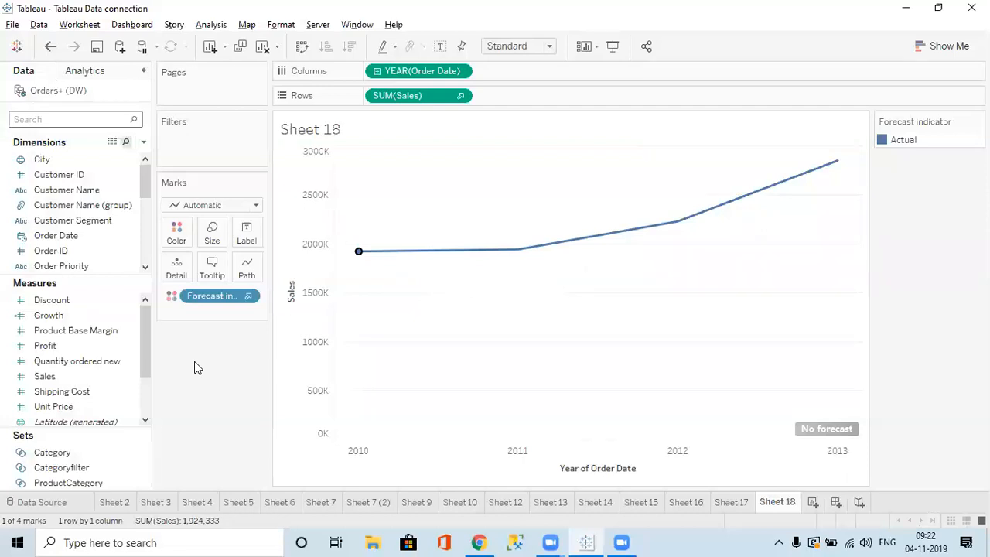
pyautogui.click(925, 541)
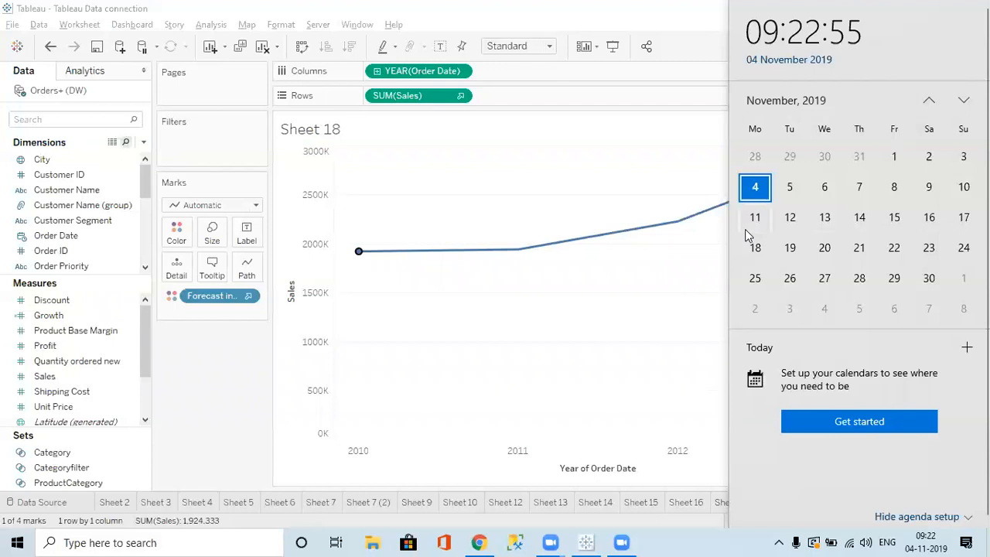
# Close the Windows calendar, show the Data pane, and switch to Sheet 17.
pyautogui.click(638, 132)
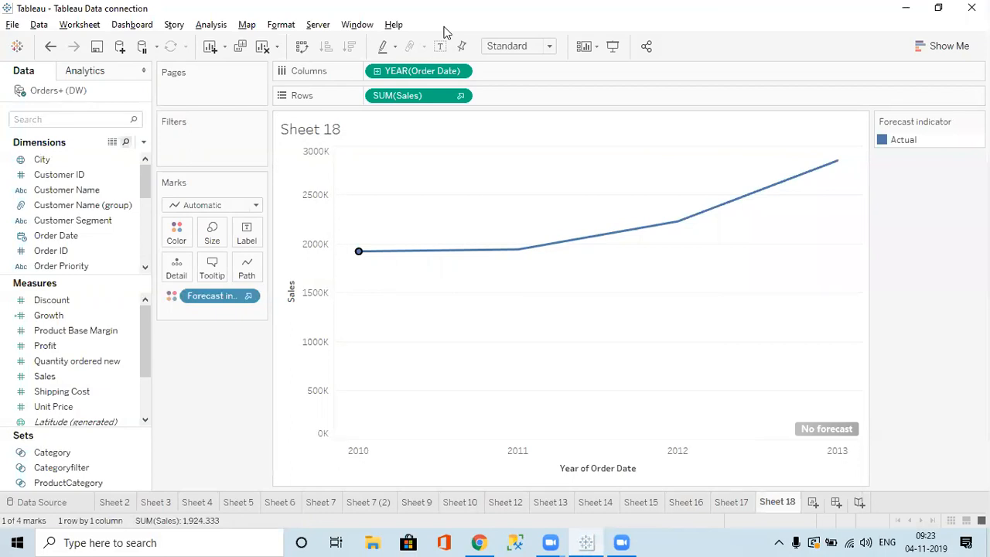
pyautogui.click(930, 542)
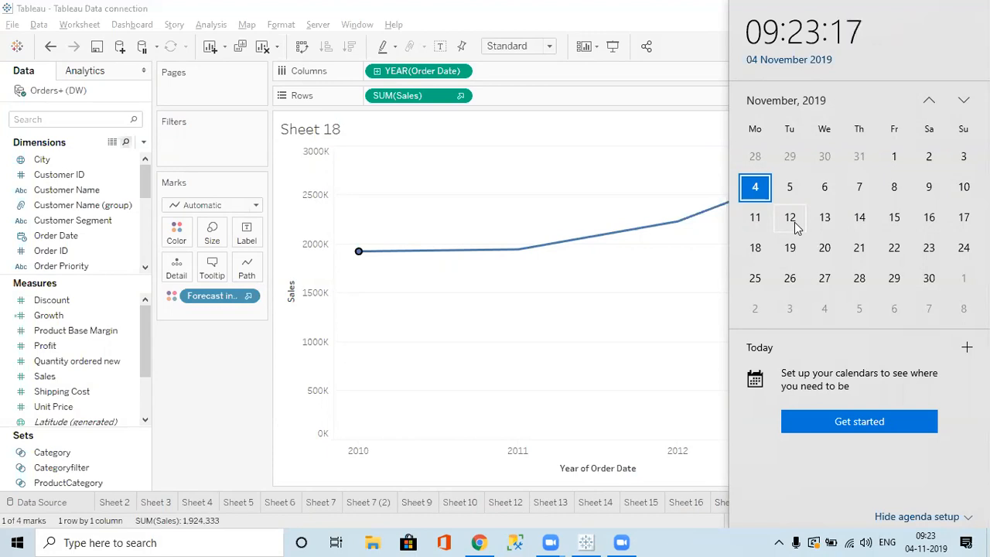
pyautogui.click(99, 75)
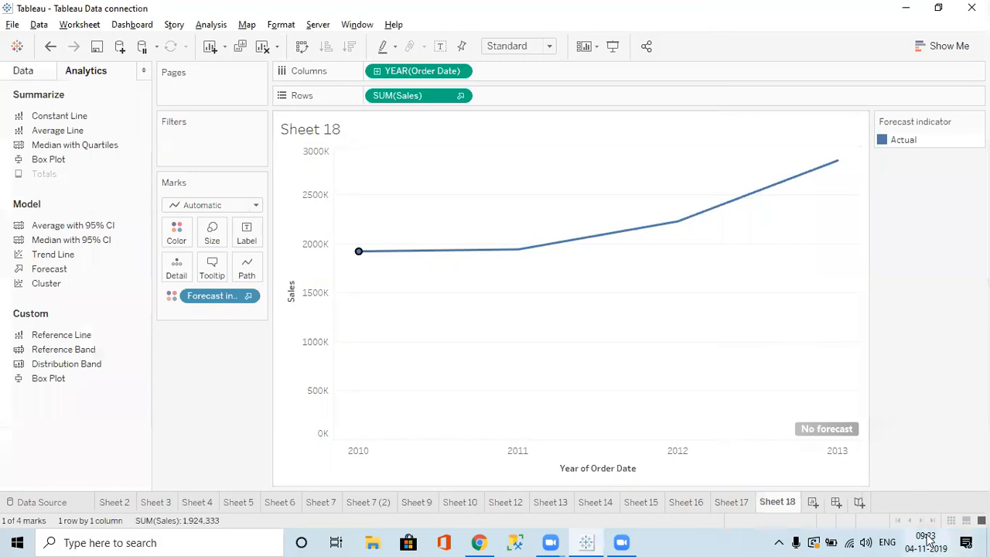
pyautogui.click(930, 541)
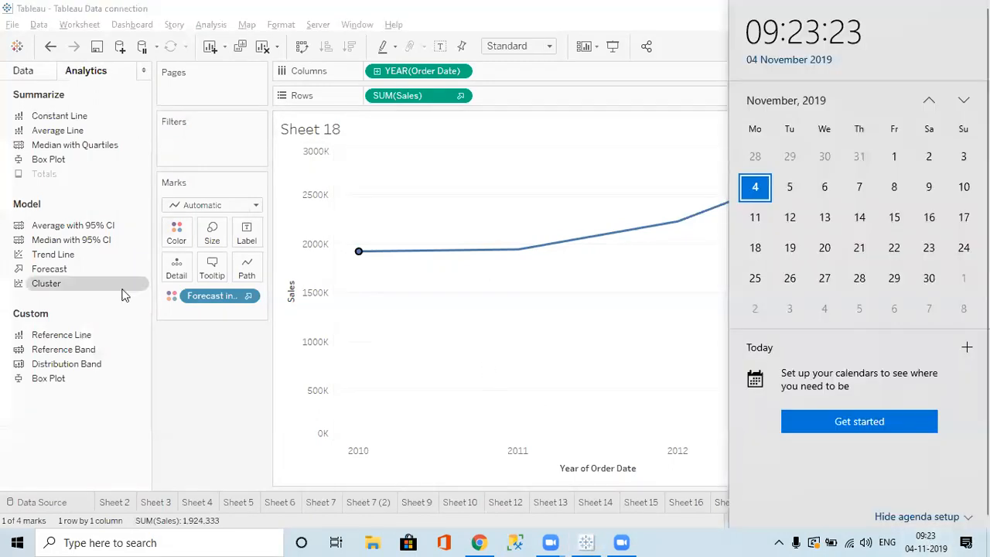
pyautogui.click(39, 74)
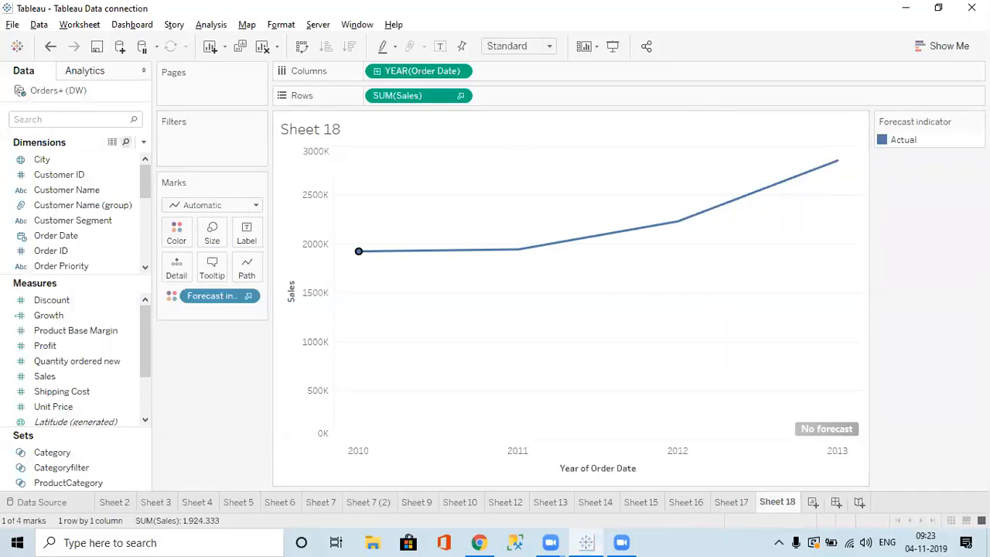
pyautogui.click(729, 502)
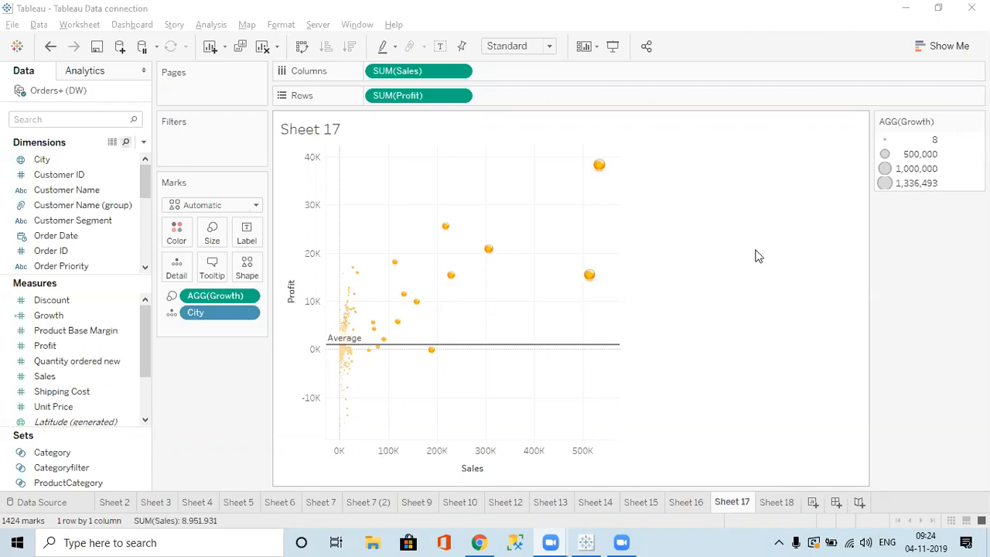
# Create Sheet 19 and sign in to SQL Server database DM with Windows Authentication.
pyautogui.click(813, 503)
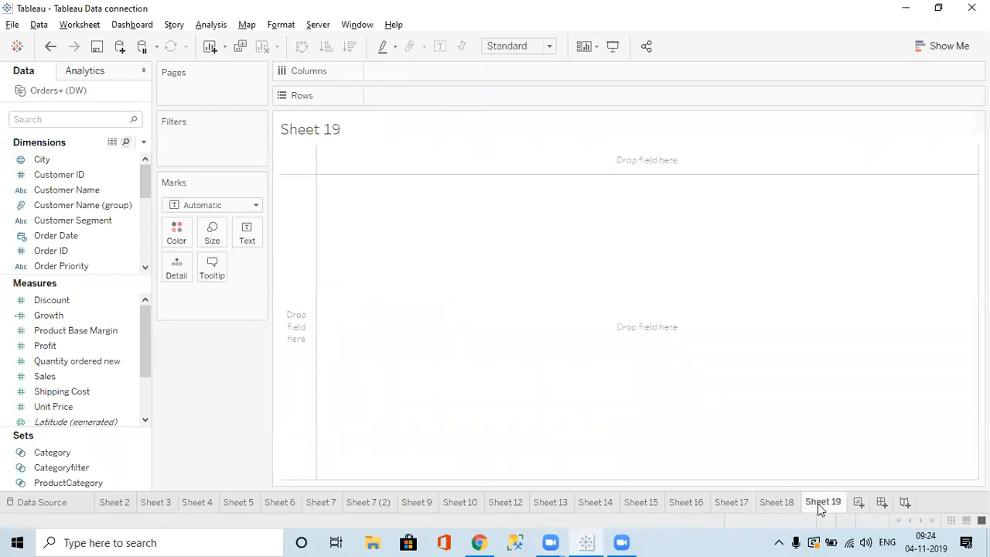
pyautogui.click(120, 49)
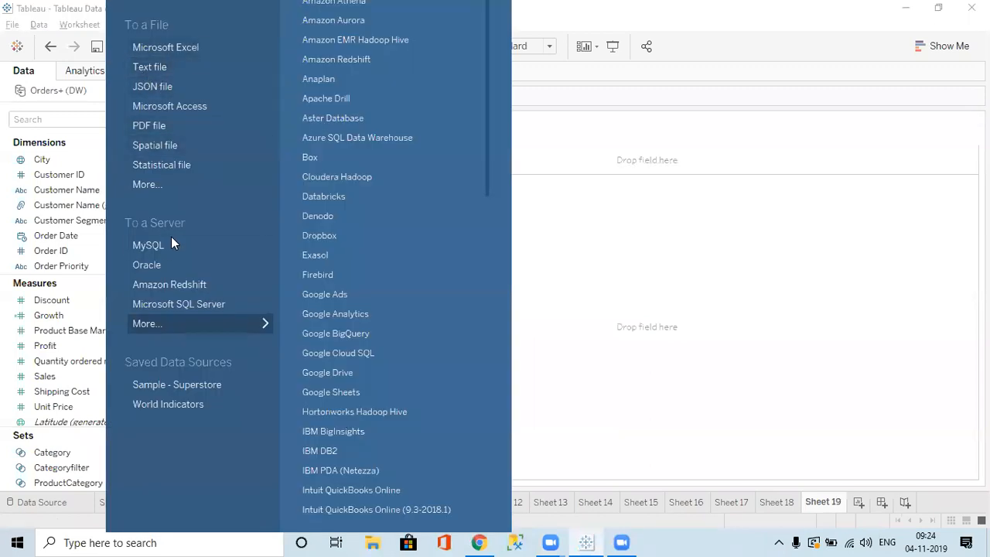
pyautogui.click(164, 307)
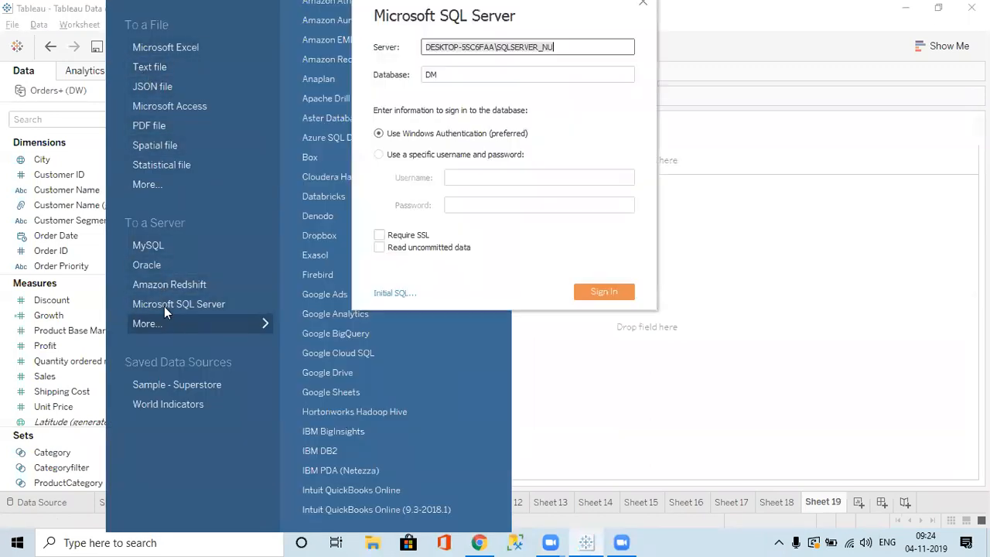
pyautogui.click(595, 298)
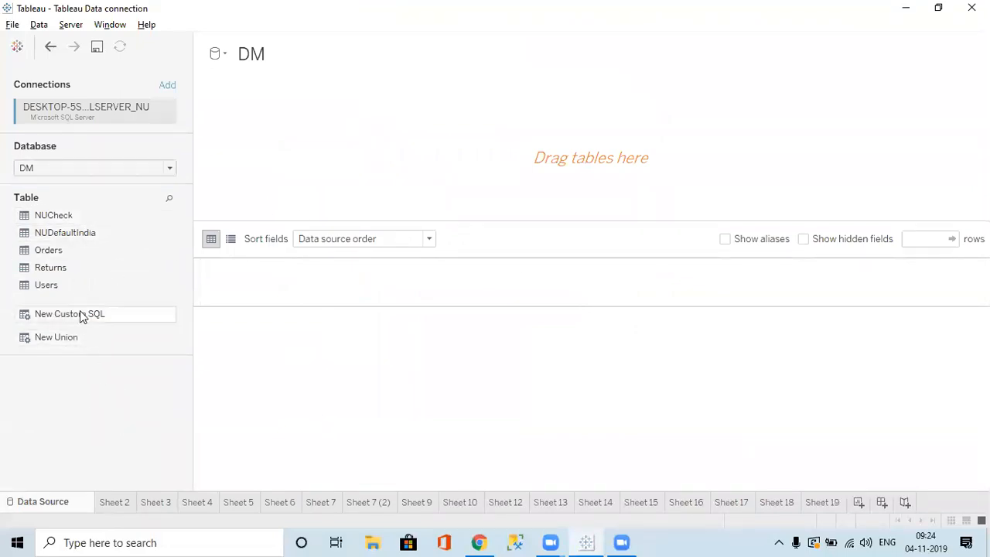
# Browse the server's Database list without changing it, then go back to the empty Sheet 19.
pyautogui.click(149, 171)
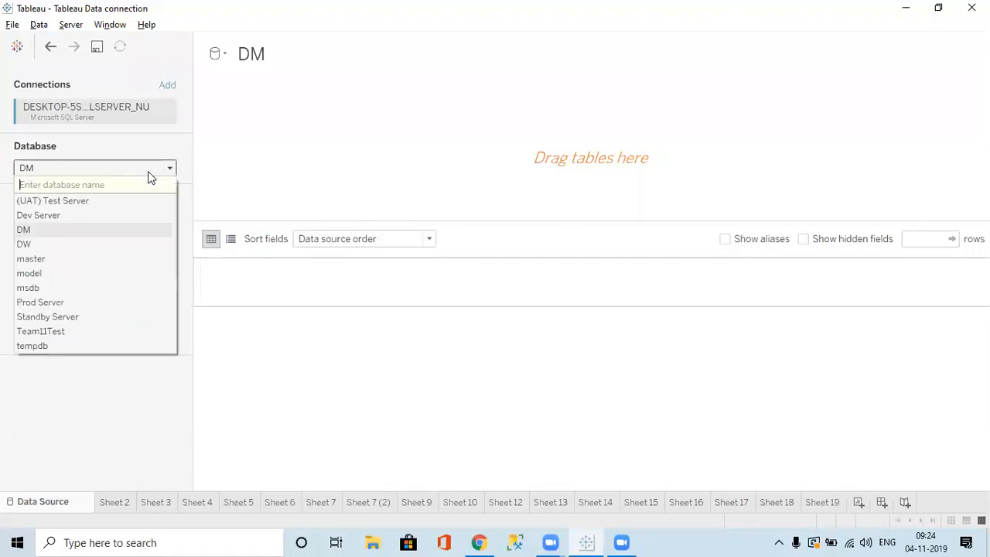
pyautogui.click(109, 419)
pyautogui.click(108, 164)
pyautogui.click(108, 439)
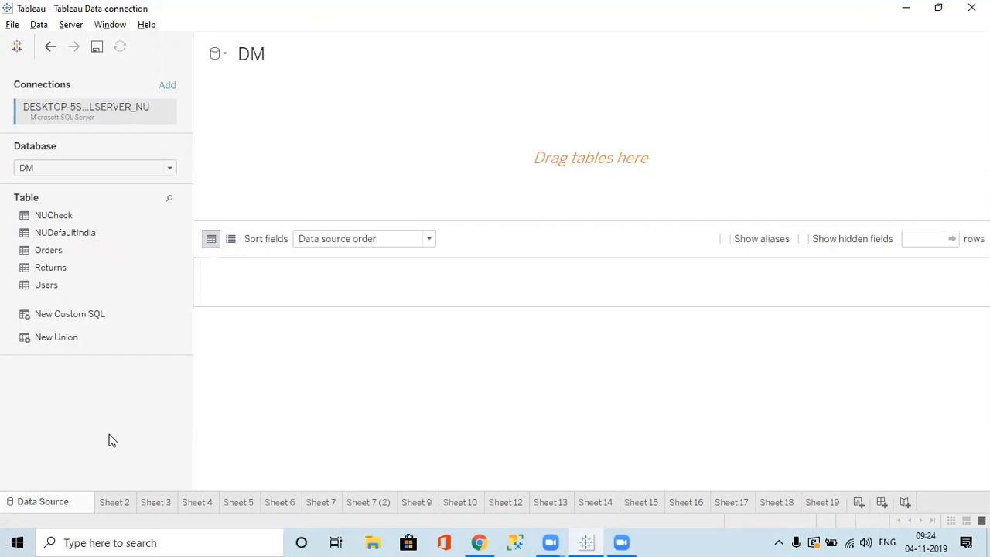
pyautogui.click(52, 47)
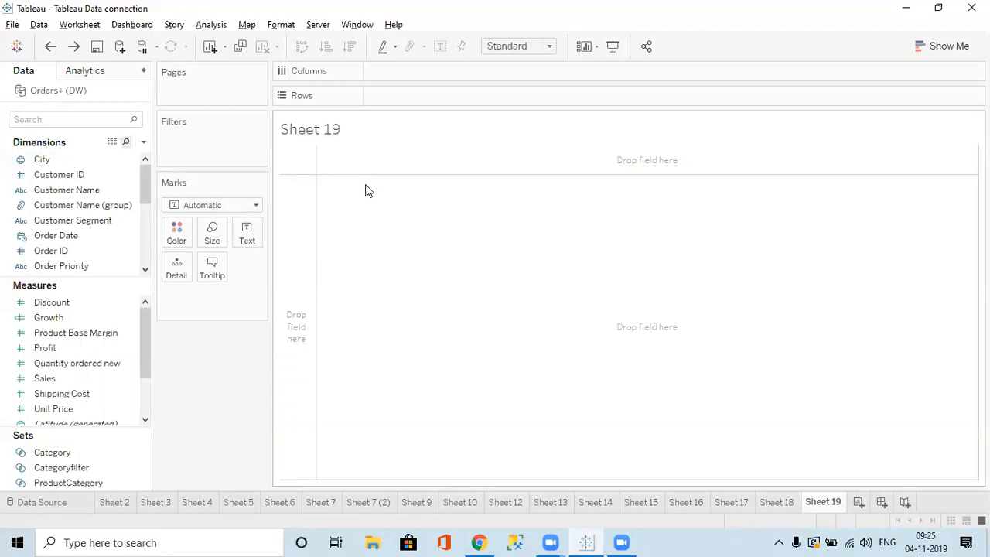
# Add a new Microsoft SQL Server data source, sign in to DM, and choose New Custom SQL.
pyautogui.click(121, 49)
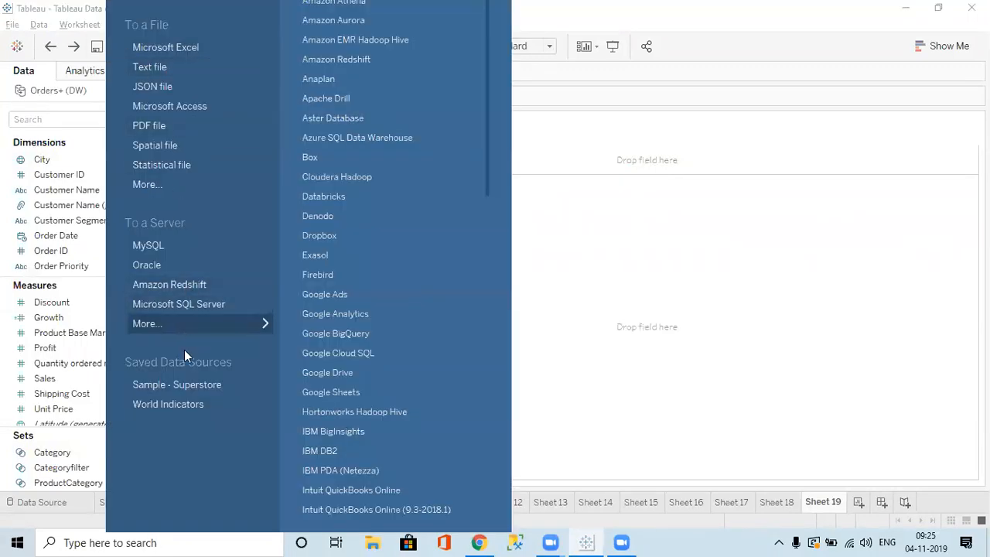
pyautogui.click(187, 304)
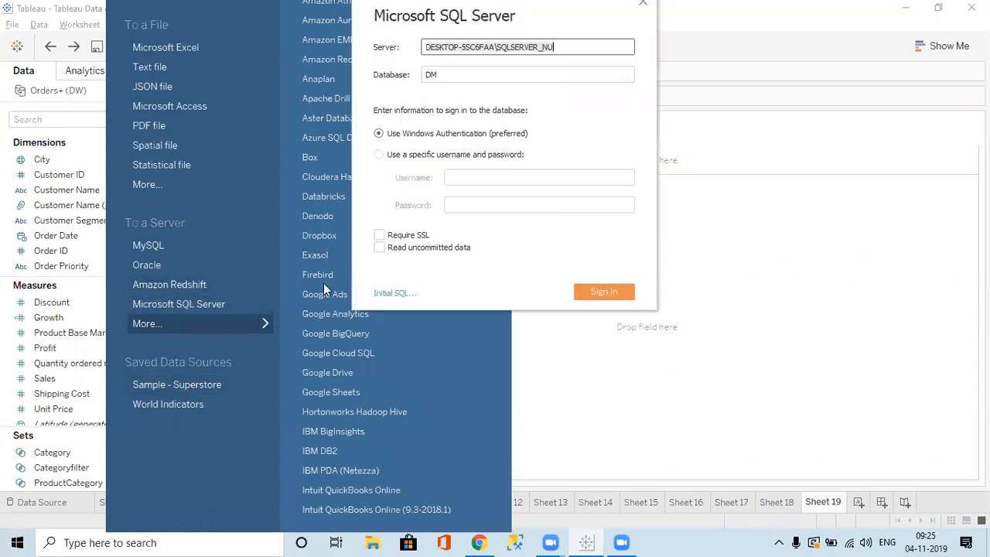
pyautogui.click(604, 290)
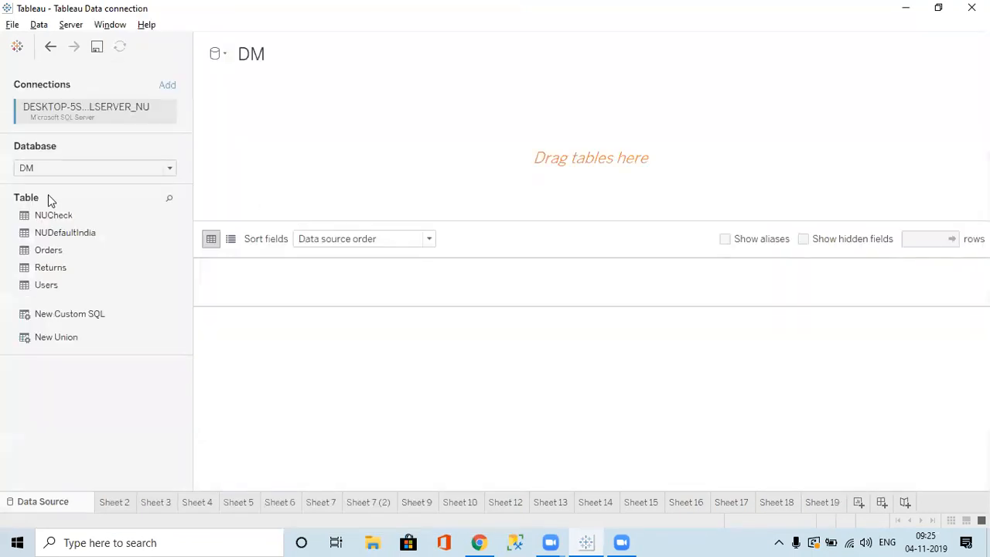
pyautogui.click(89, 317)
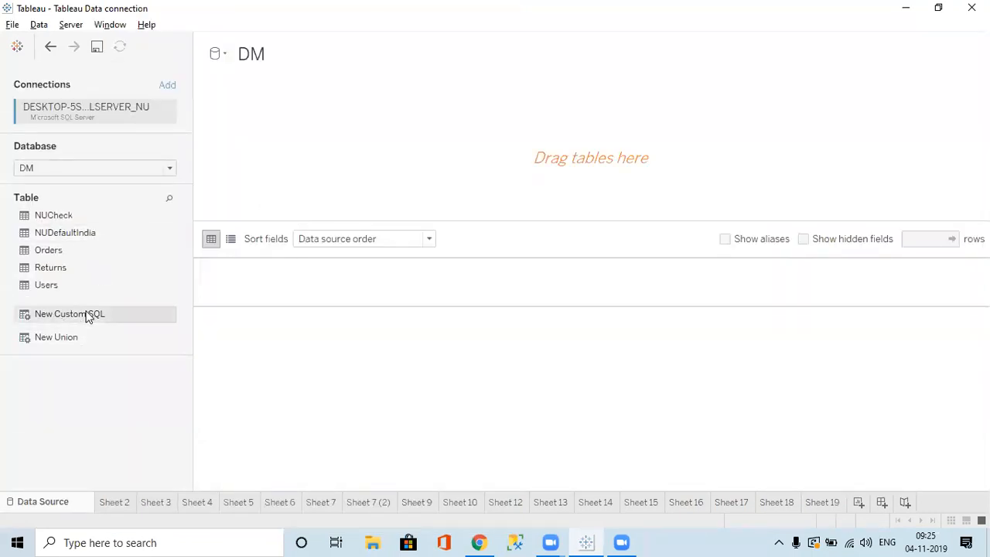
pyautogui.doubleClick(87, 316)
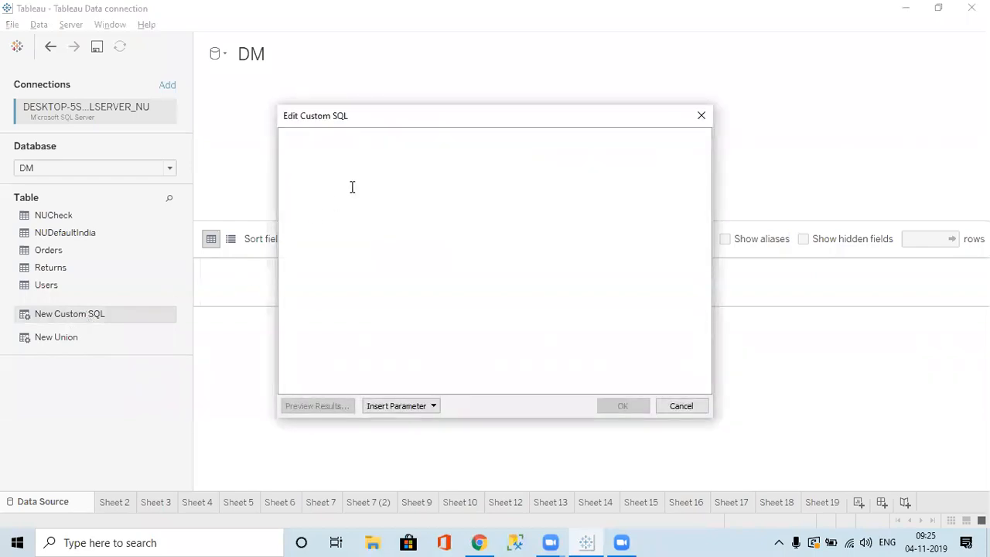
pyautogui.write('Exce')
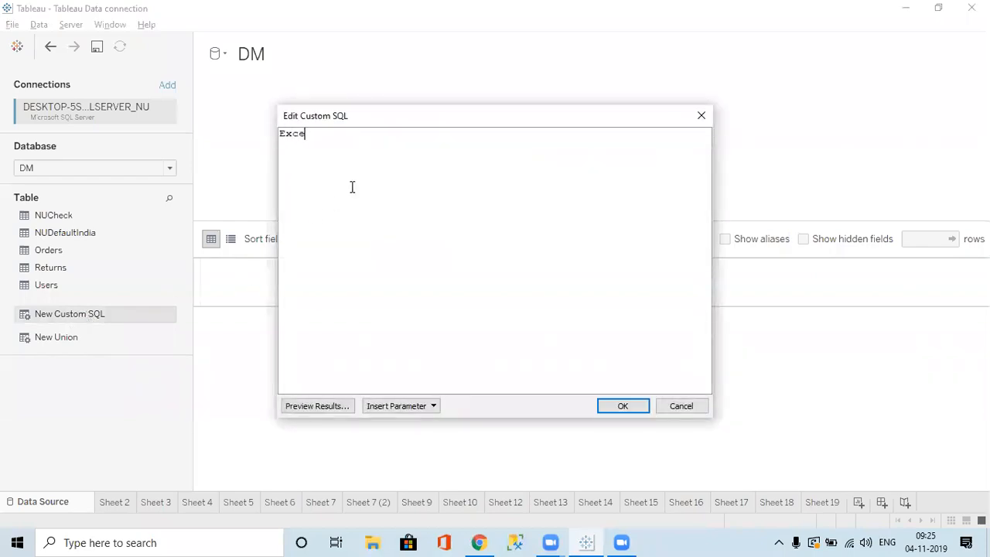
pyautogui.press('BackSpace')
pyautogui.press('BackSpace')
pyautogui.write('ex si')
pyautogui.press('BackSpace')
pyautogui.press('BackSpace')
pyautogui.press('BackSpace')
pyautogui.press('BackSpace')
pyautogui.press('BackSpace')
pyautogui.press('BackSpace')
pyautogui.press('BackSpace')
pyautogui.click(701, 116)
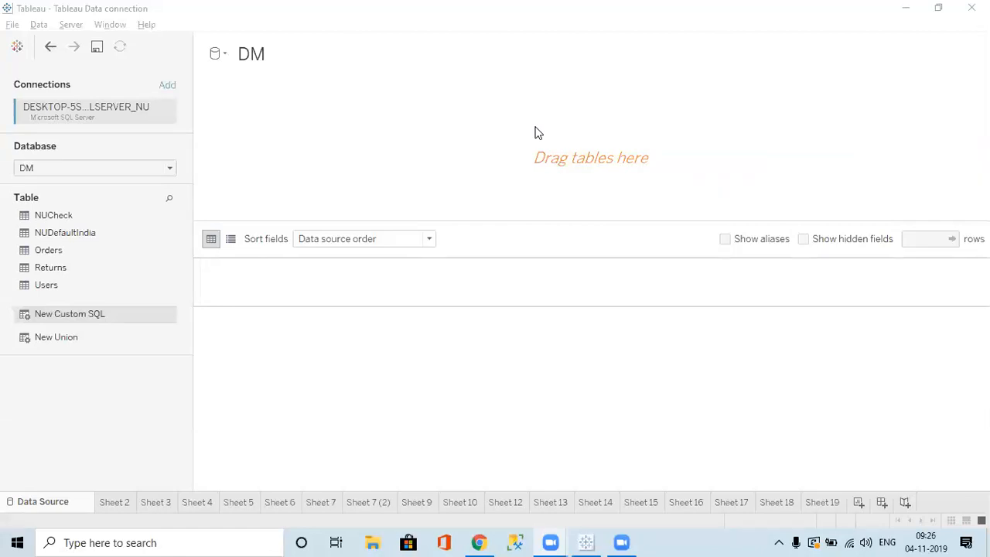
pyautogui.click(77, 339)
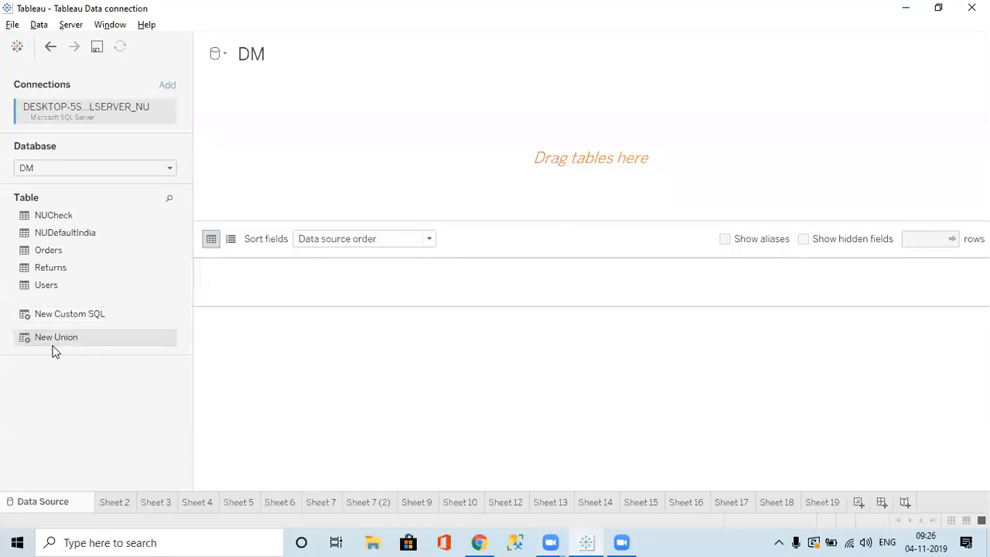
pyautogui.doubleClick(89, 340)
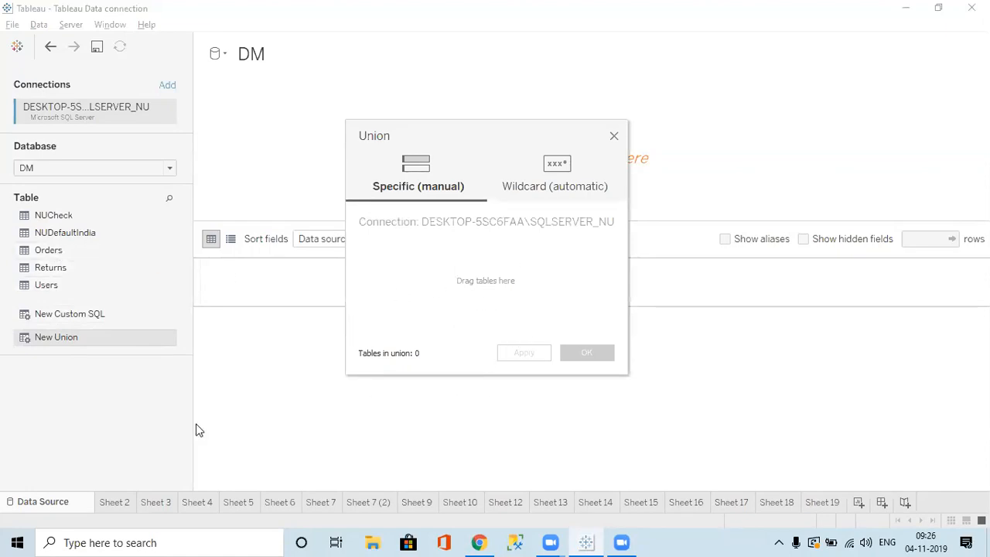
pyautogui.click(616, 136)
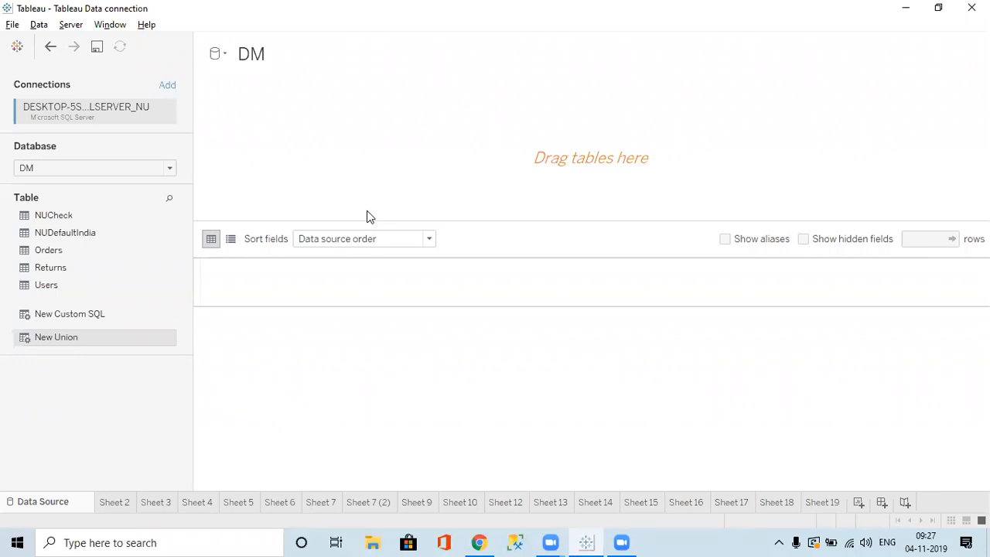
# Switch from Tableau to SQL Server Management Studio's Connect to Server dialog.
pyautogui.click(514, 541)
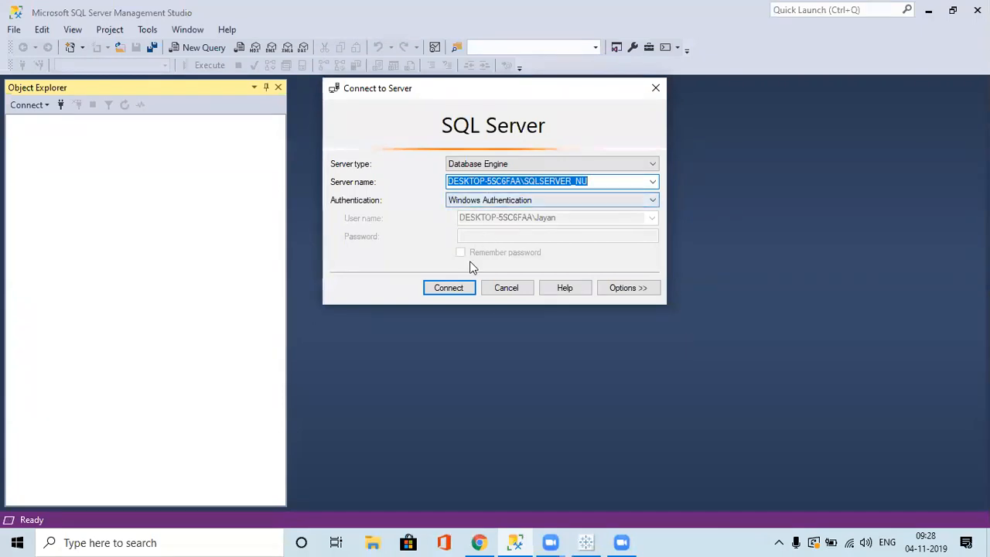
# Connect to the local server with Windows Authentication and start an empty SQLQuery1.sql window.
pyautogui.click(455, 288)
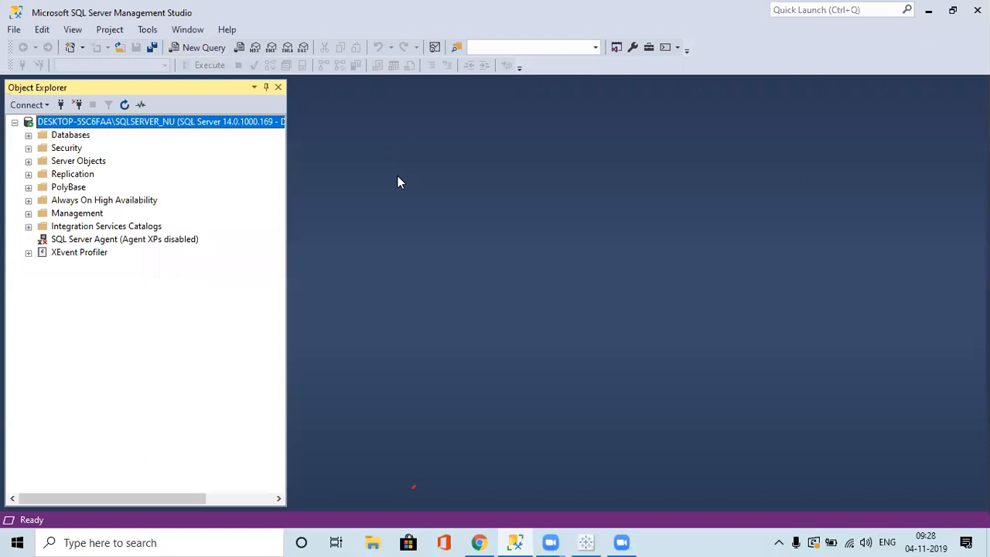
pyautogui.click(208, 43)
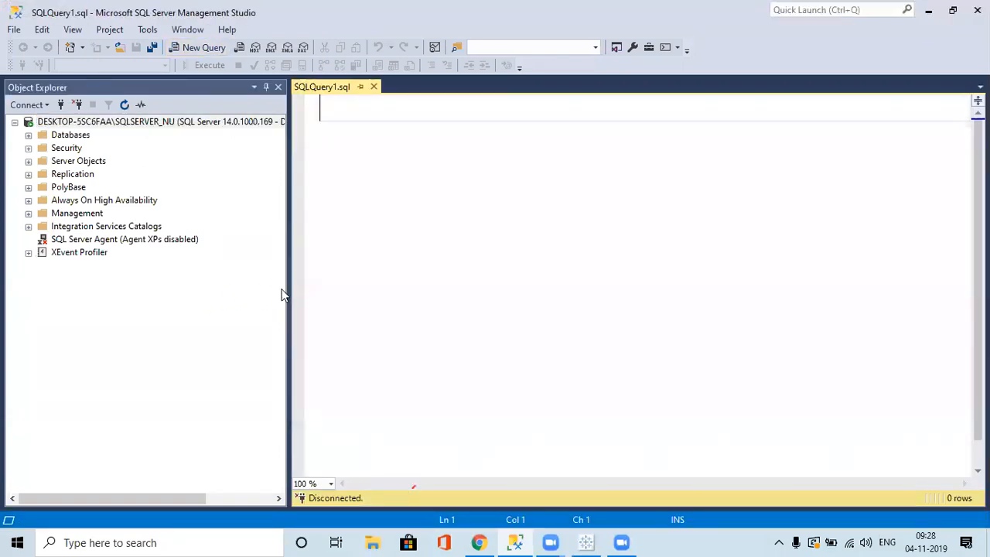
# Run 'use DM' to switch the query window to the DM database.
pyautogui.write('use ')
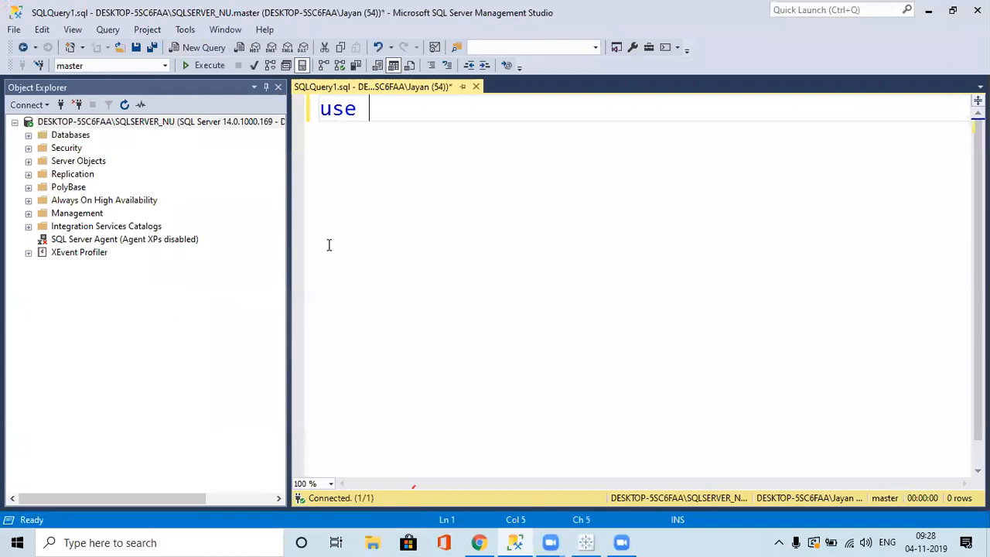
pyautogui.write('DM')
pyautogui.hotkey('shift', 'Home')
pyautogui.press('F5')
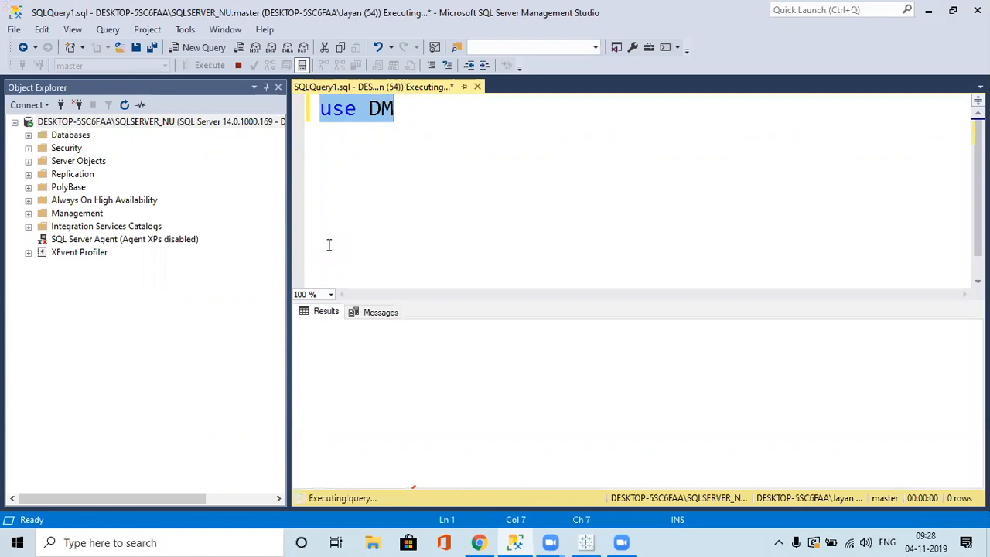
# Begin the script with 'Create procedure USP'.
pyautogui.press('BackSpace')
pyautogui.write('SE')
pyautogui.press('BackSpace')
pyautogui.press('BackSpace')
pyautogui.write('Cr')
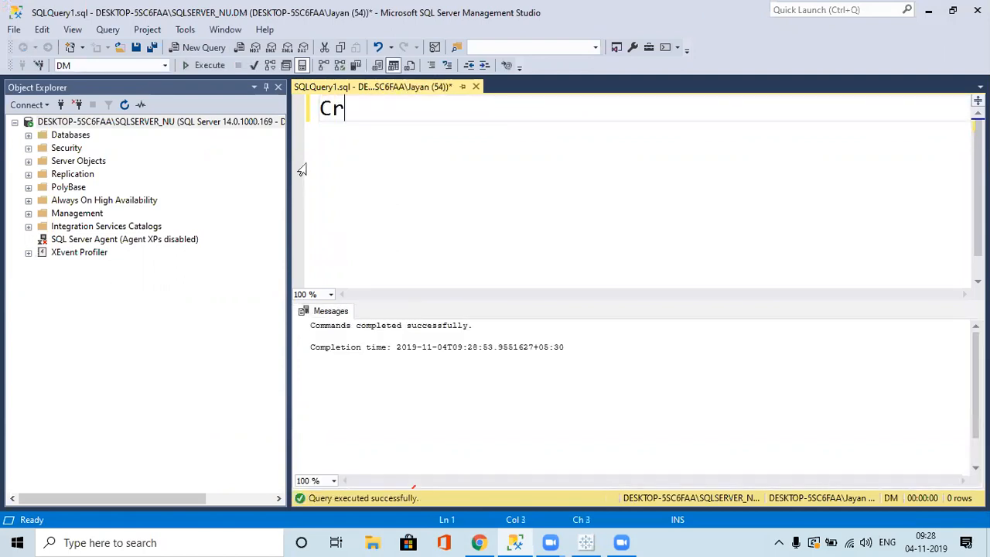
pyautogui.write('aete')
pyautogui.press('BackSpace')
pyautogui.press('BackSpace')
pyautogui.press('BackSpace')
pyautogui.press('BackSpace')
pyautogui.write('eate ')
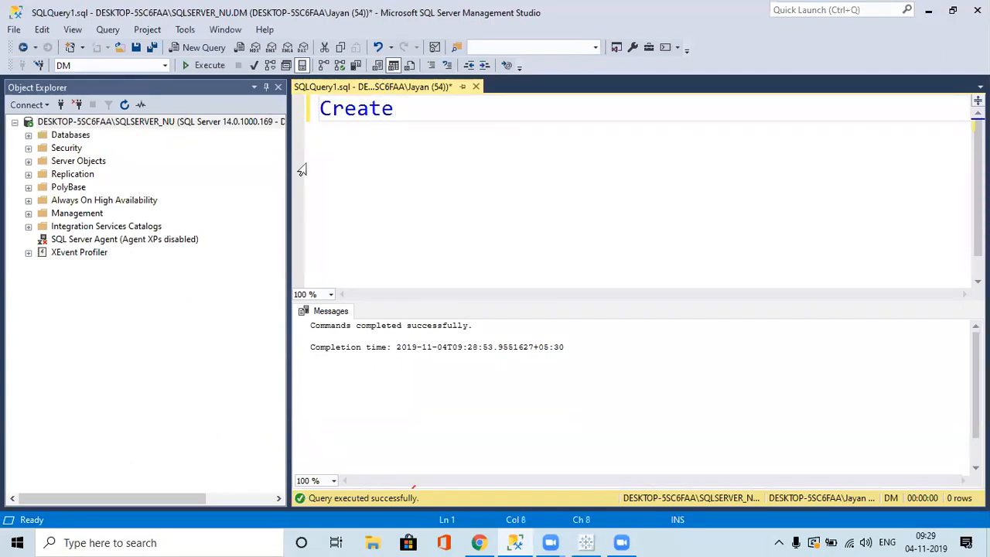
pyautogui.write('proc')
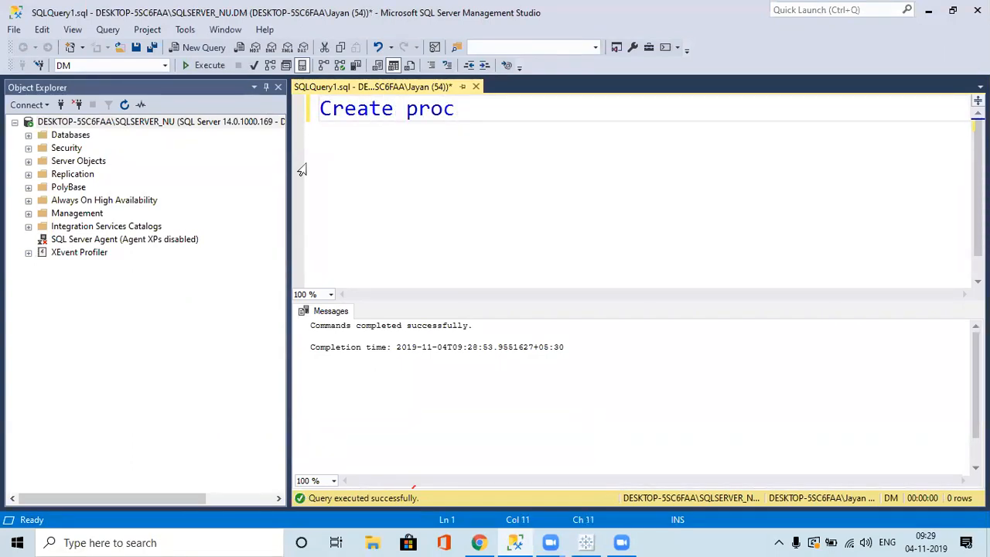
pyautogui.write('edure ')
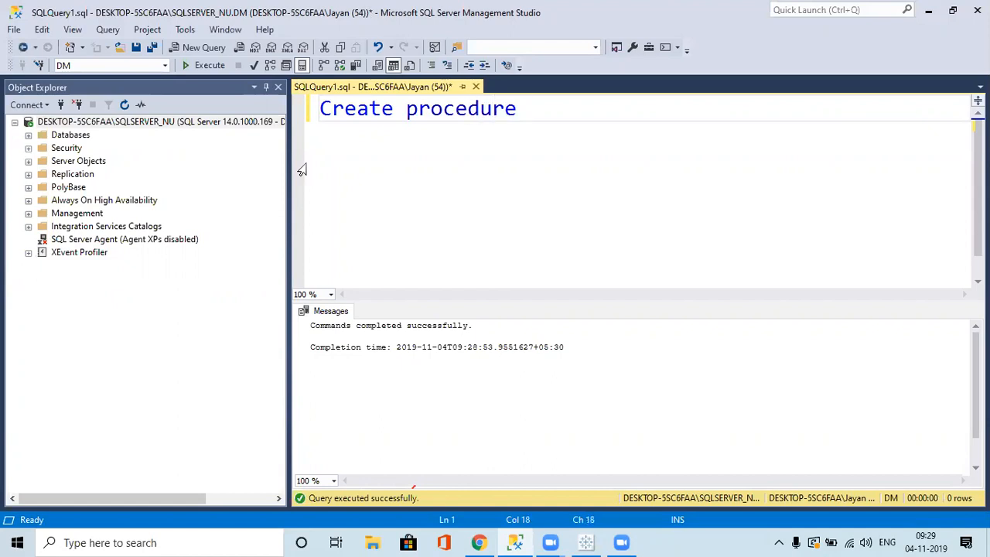
pyautogui.write('USP')
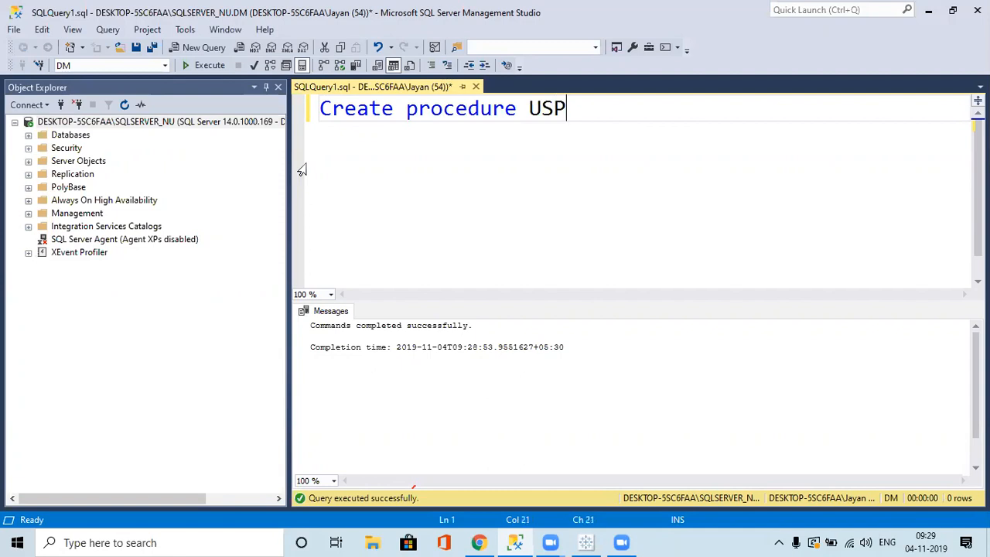
pyautogui.press('Return')
# Add the body 'as Select region, [product category] from orders'.
pyautogui.write('as Select region, ')
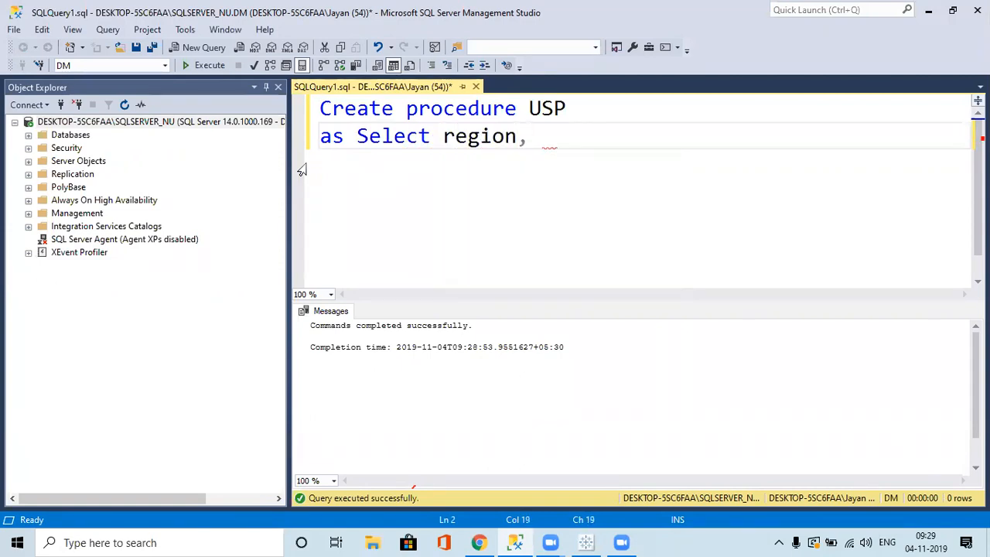
pyautogui.write('pro')
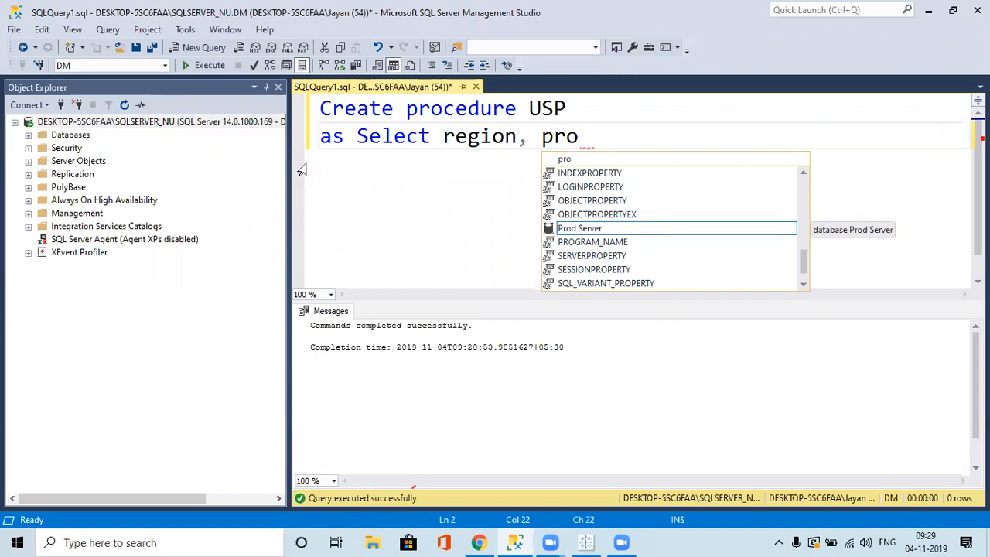
pyautogui.write('duct')
pyautogui.press('Left')
pyautogui.press('Left')
pyautogui.press('Left')
pyautogui.press('Left')
pyautogui.press('Left')
pyautogui.press('Left')
pyautogui.press('Left')
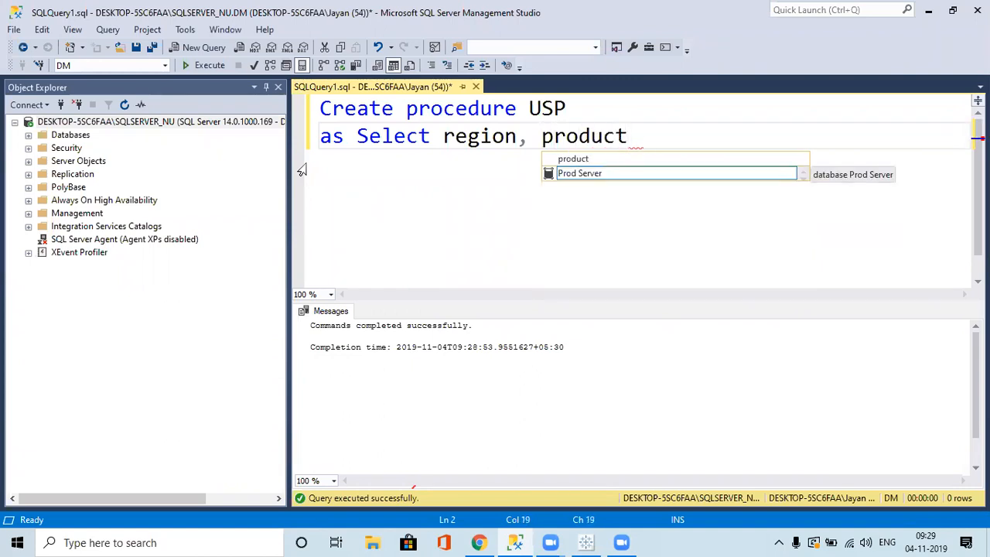
pyautogui.write('[')
pyautogui.press('End')
pyautogui.write('categ')
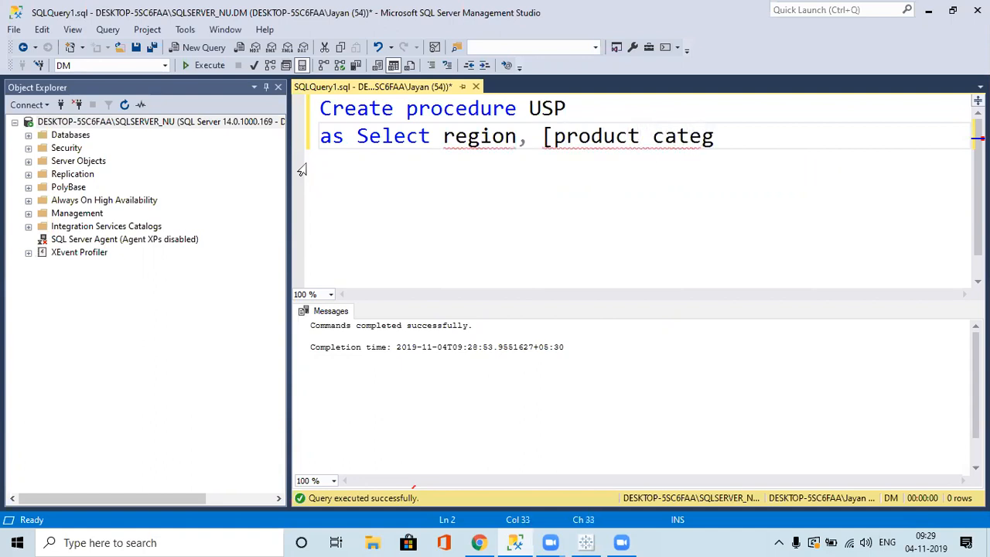
pyautogui.write('ory] from')
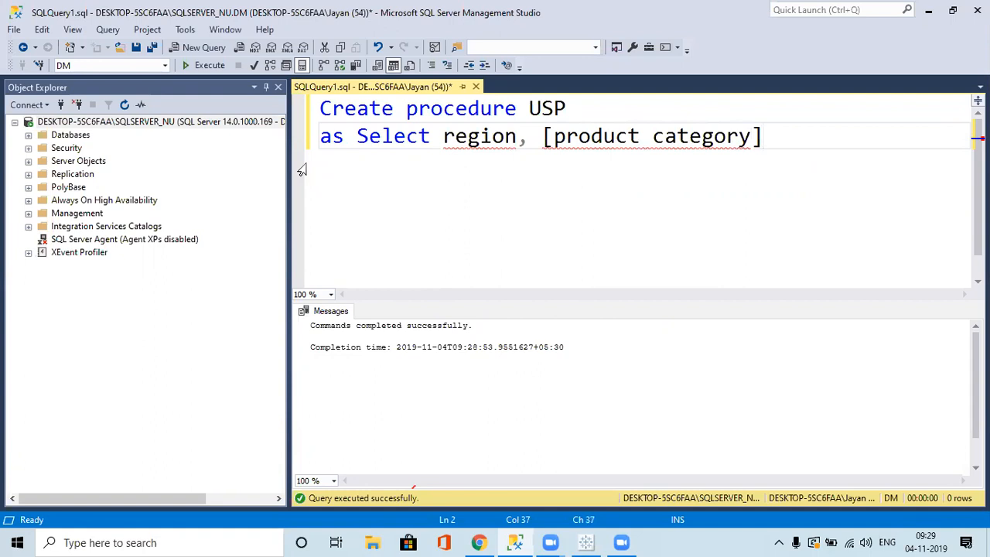
pyautogui.write(' ordr')
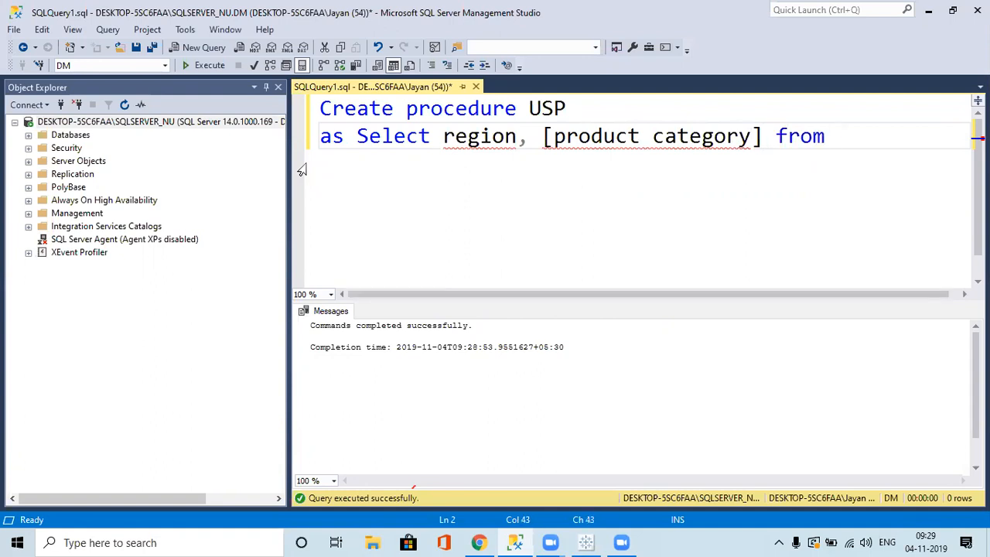
pyautogui.press('BackSpace')
pyautogui.write('ers')
pyautogui.press('Escape')
# Add sum(sales) to the select list and start a 'group by' line after from orders.
pyautogui.click(762, 140)
pyautogui.write(',')
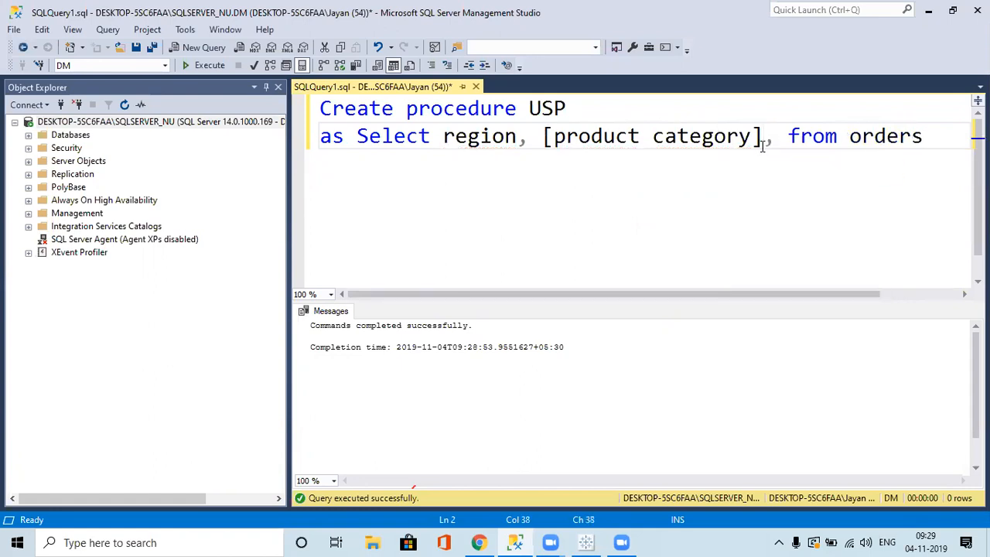
pyautogui.write(' sum(sales)')
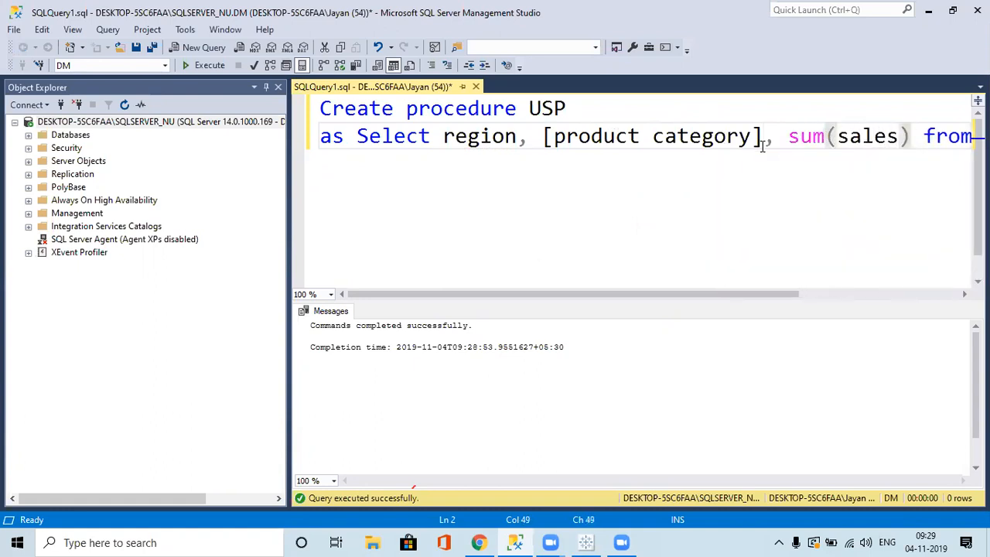
pyautogui.press('Delete')
pyautogui.press('Return')
pyautogui.press('Right')
pyautogui.press('Right')
pyautogui.press('Right')
pyautogui.press('Right')
pyautogui.press('Right')
pyautogui.press('Right')
pyautogui.press('Right')
pyautogui.press('Right')
pyautogui.press('Right')
pyautogui.press('Right')
pyautogui.press('Right')
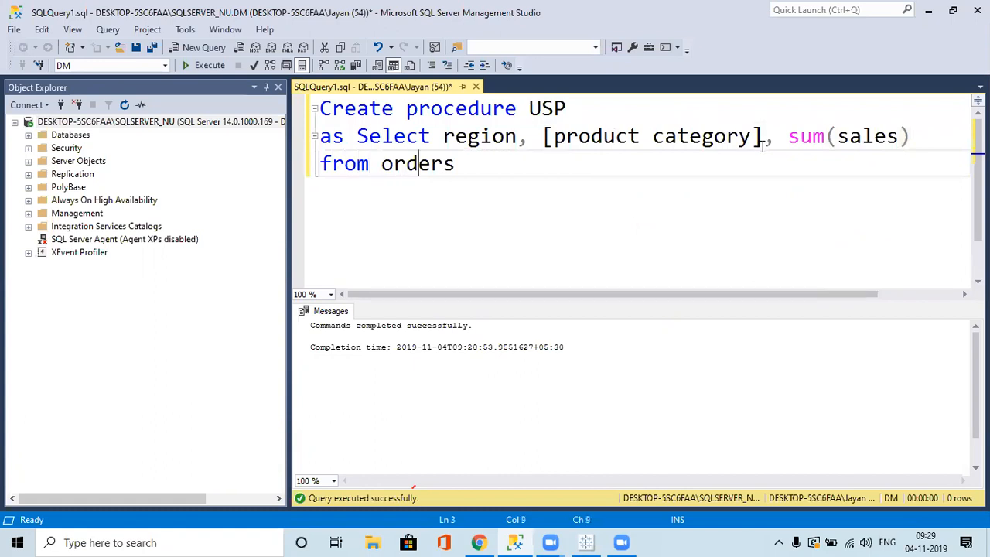
pyautogui.press('Return')
pyautogui.write('group by')
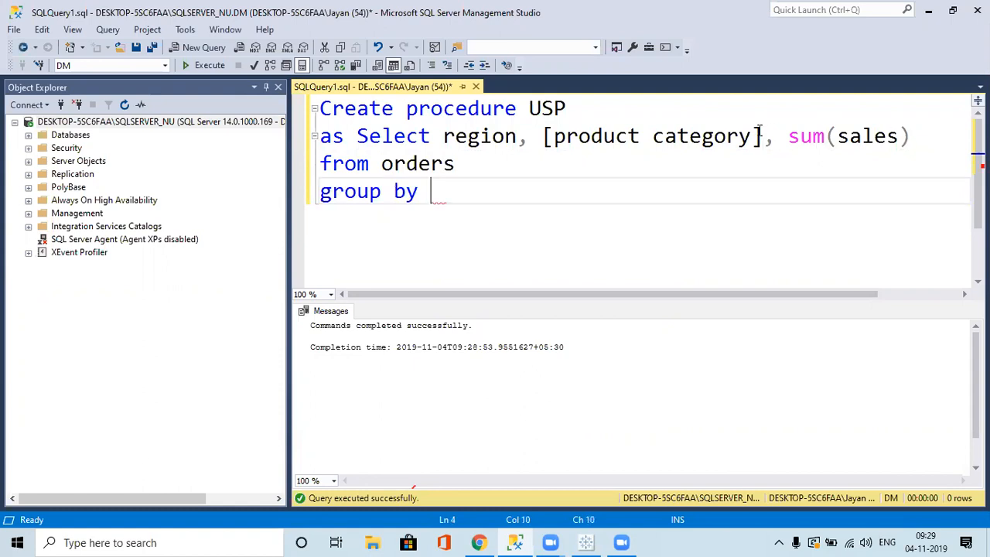
# Group by region and [product category], execute the USP script, and return to Tableau.
pyautogui.moveTo(762, 136); pyautogui.dragTo(445, 136)
pyautogui.hotkey('ctrl', 'c')
pyautogui.click(433, 200)
pyautogui.hotkey('ctrl', 'v')
pyautogui.hotkey('ctrl', 'a')
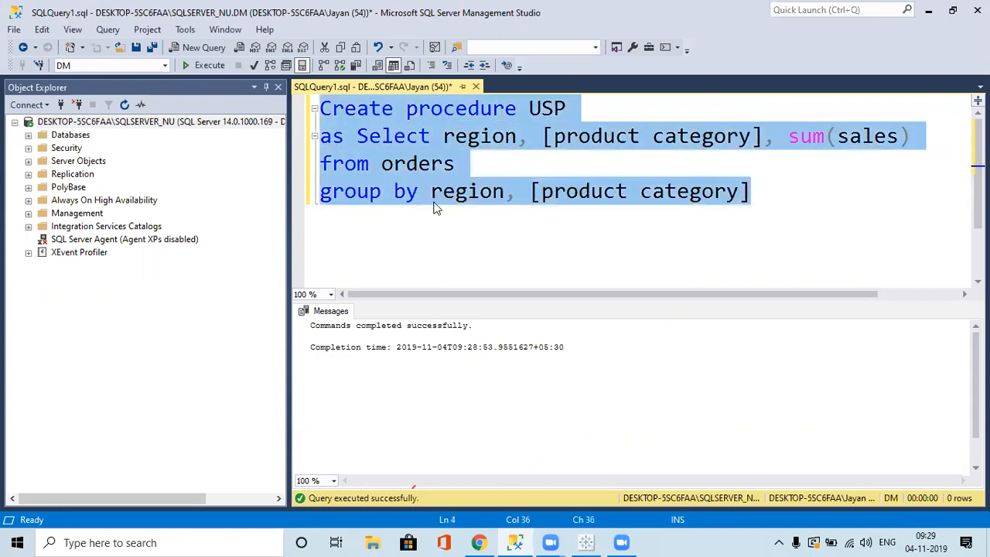
pyautogui.press('F5')
pyautogui.click(321, 218)
pyautogui.hotkey('alt', 'Tab')
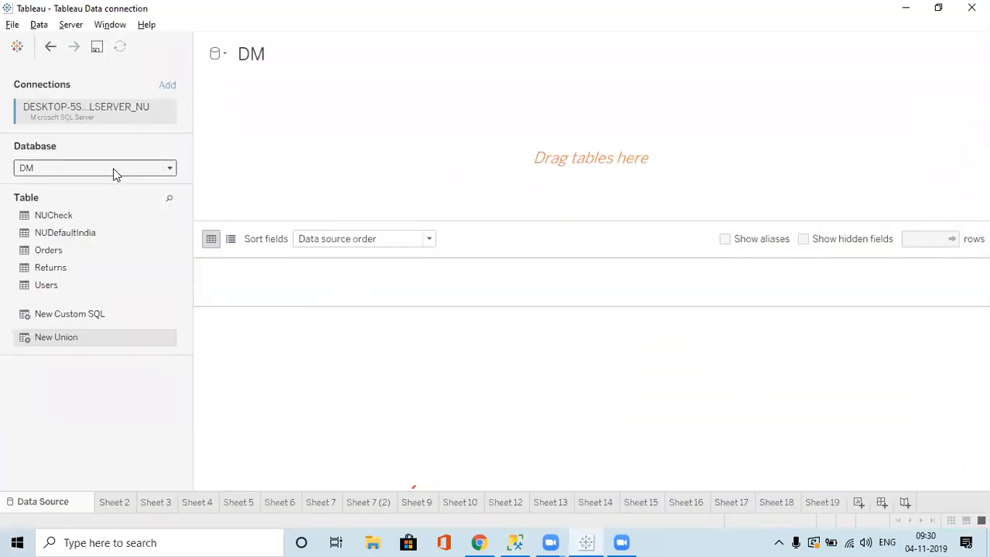
# Choose DM in Tableau's Database dropdown, then go back to the SSMS query window.
pyautogui.click(114, 169)
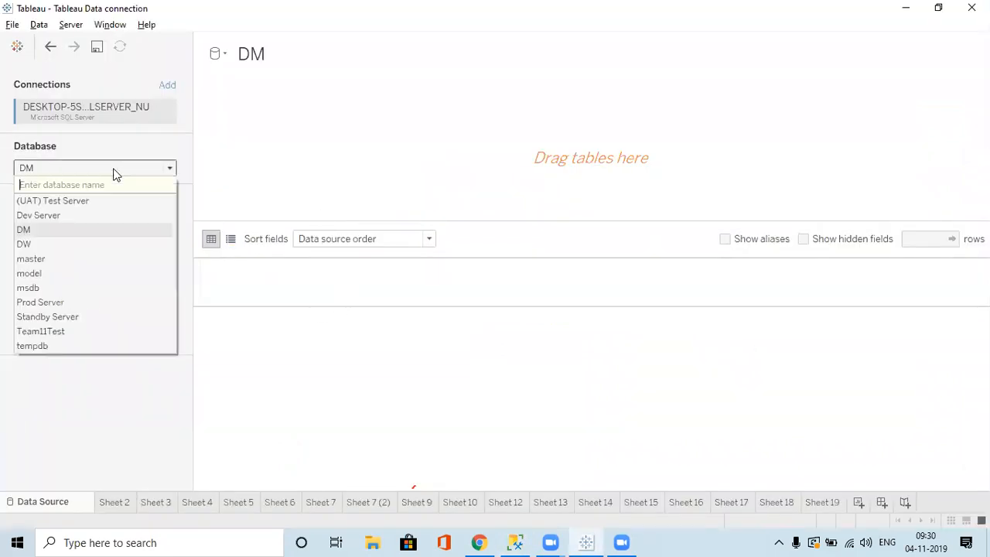
pyautogui.click(55, 230)
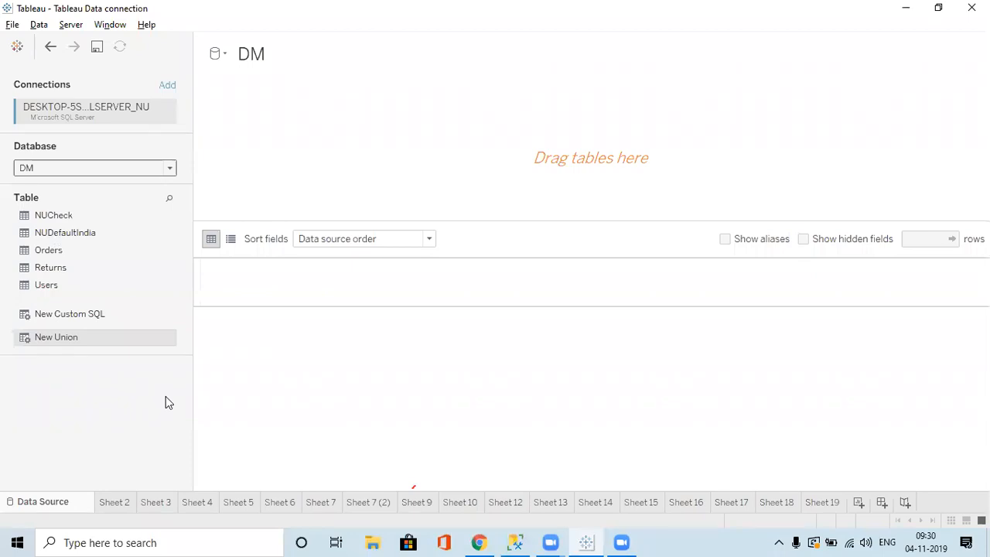
pyautogui.hotkey('alt', 'Tab')
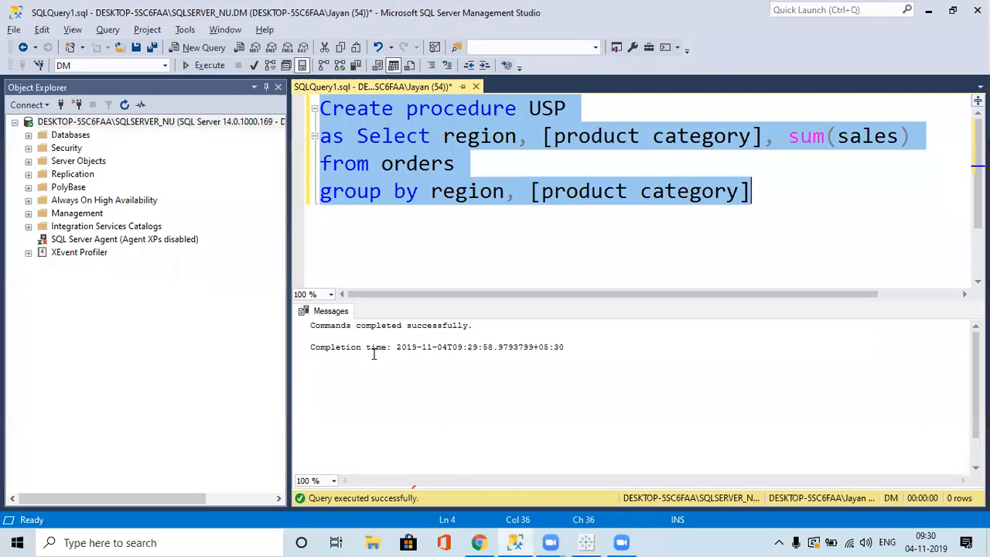
# Change the script to 'Create view customview' and run it, which raises a column-name error.
pyautogui.click(517, 108)
pyautogui.press('BackSpace')
pyautogui.press('BackSpace')
pyautogui.press('BackSpace')
pyautogui.press('BackSpace')
pyautogui.press('BackSpace')
pyautogui.press('BackSpace')
pyautogui.press('BackSpace')
pyautogui.press('BackSpace')
pyautogui.press('BackSpace')
pyautogui.write('view')
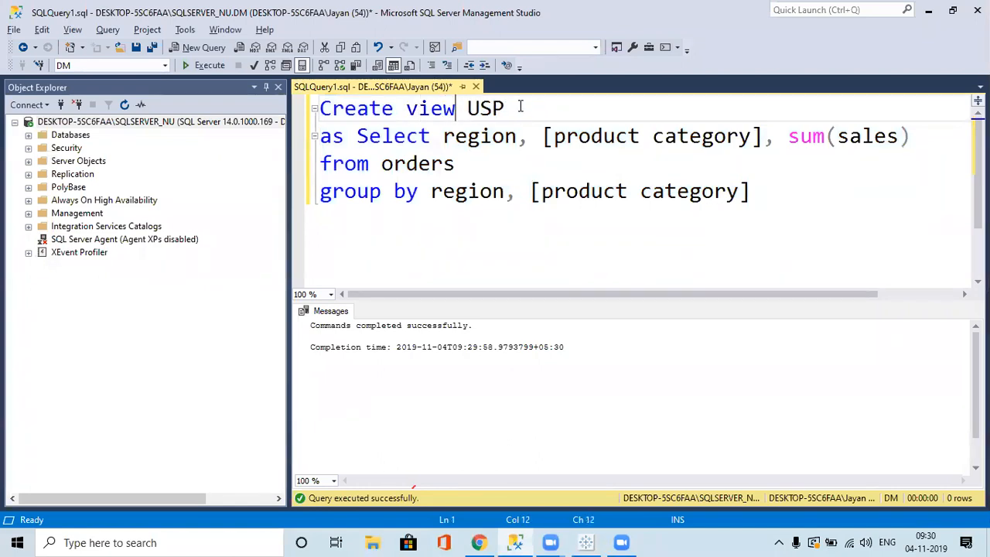
pyautogui.click(514, 108)
pyautogui.press('BackSpace')
pyautogui.press('BackSpace')
pyautogui.press('BackSpace')
pyautogui.write('customview')
pyautogui.hotkey('ctrl', 'a')
pyautogui.press('F5')
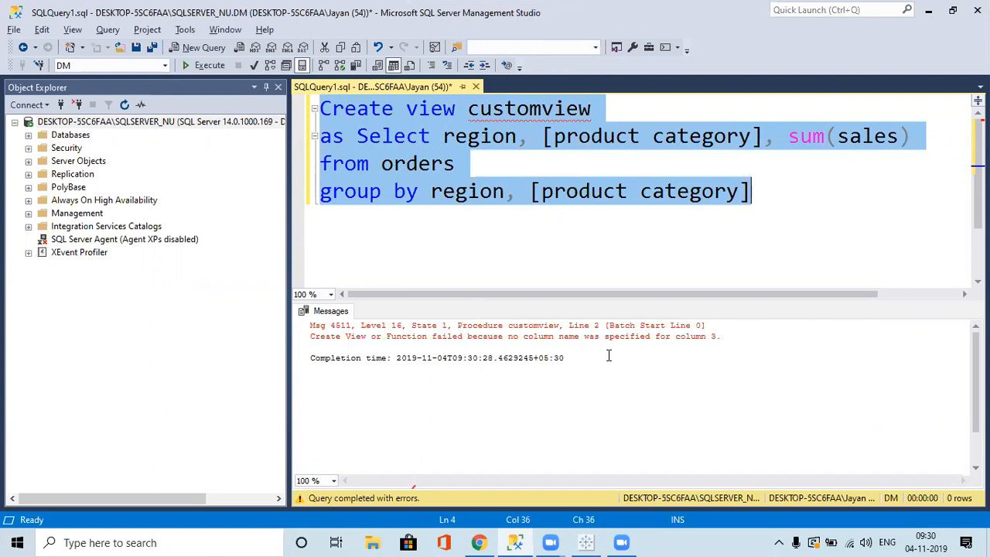
# Alias sum(sales) as Totalsales on its own line and select the whole script.
pyautogui.click(687, 249)
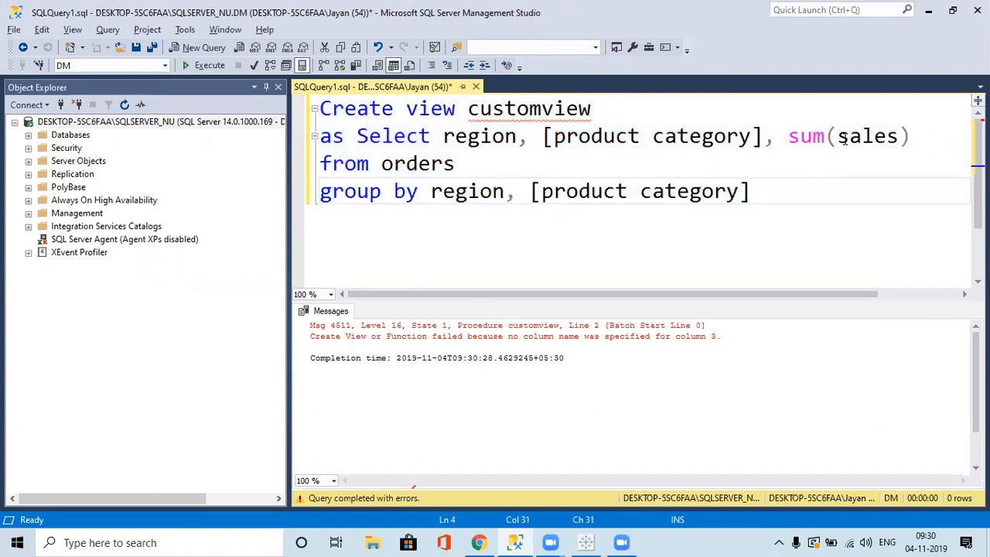
pyautogui.click(915, 139)
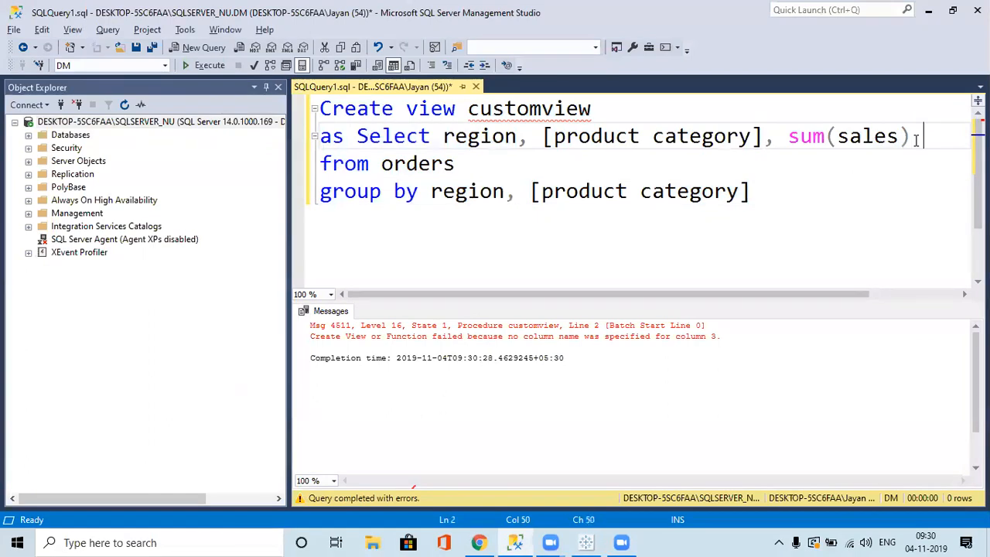
pyautogui.write('Tota')
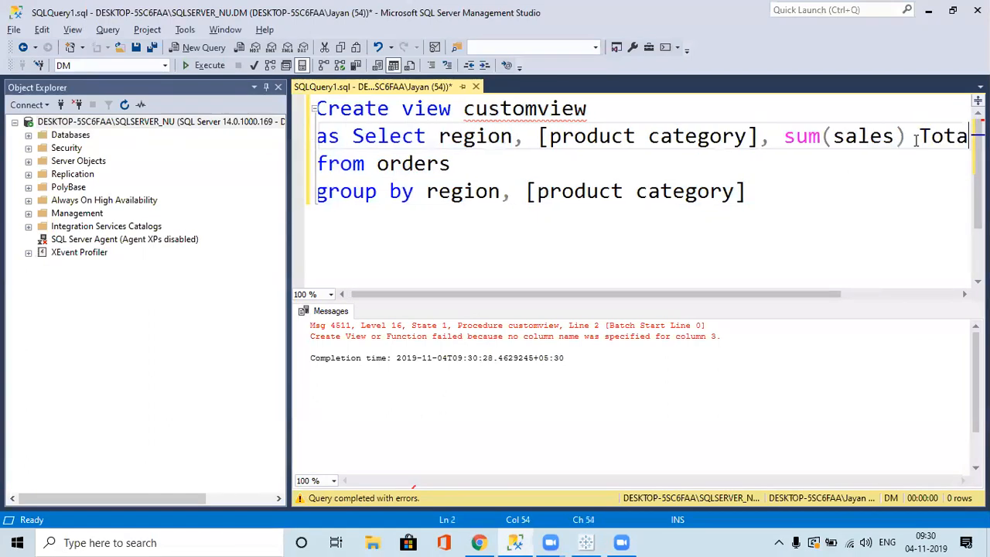
pyautogui.write('lsales')
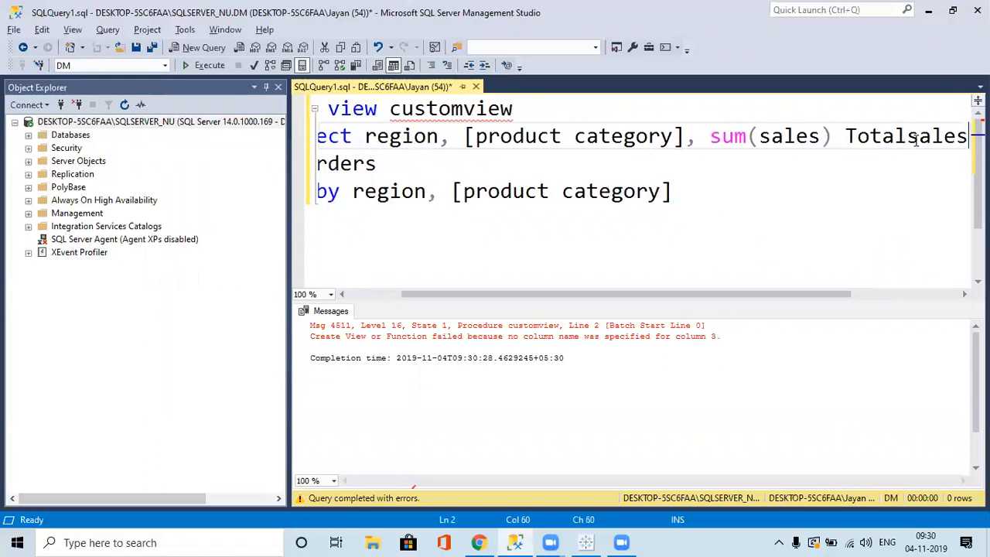
pyautogui.click(712, 138)
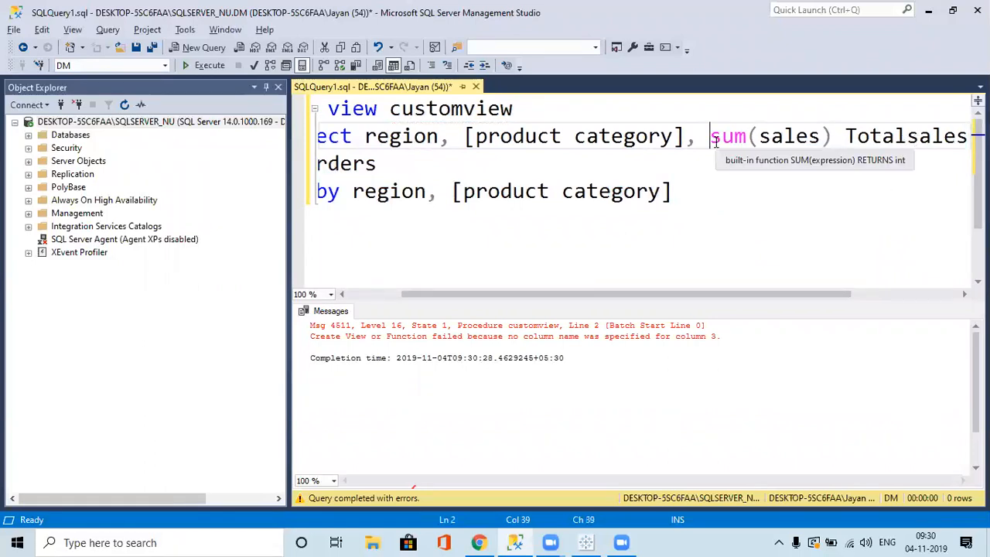
pyautogui.press('Return')
pyautogui.hotkey('ctrl', 'a')
# Run the customview script, then turn it into 'Create Procedure USP' and execute it.
pyautogui.press('F5')
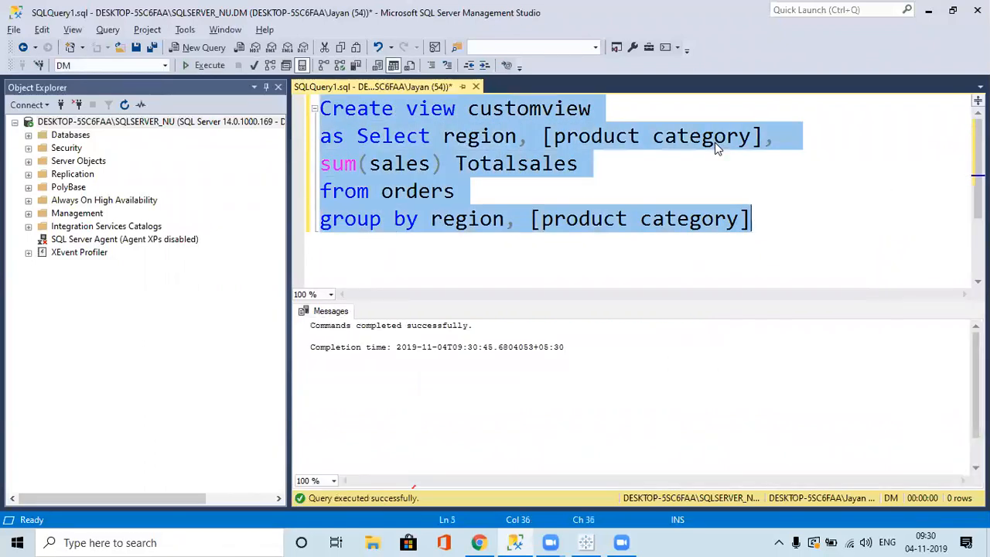
pyautogui.click(456, 109)
pyautogui.press('BackSpace')
pyautogui.press('BackSpace')
pyautogui.press('BackSpace')
pyautogui.press('BackSpace')
pyautogui.write('Pro')
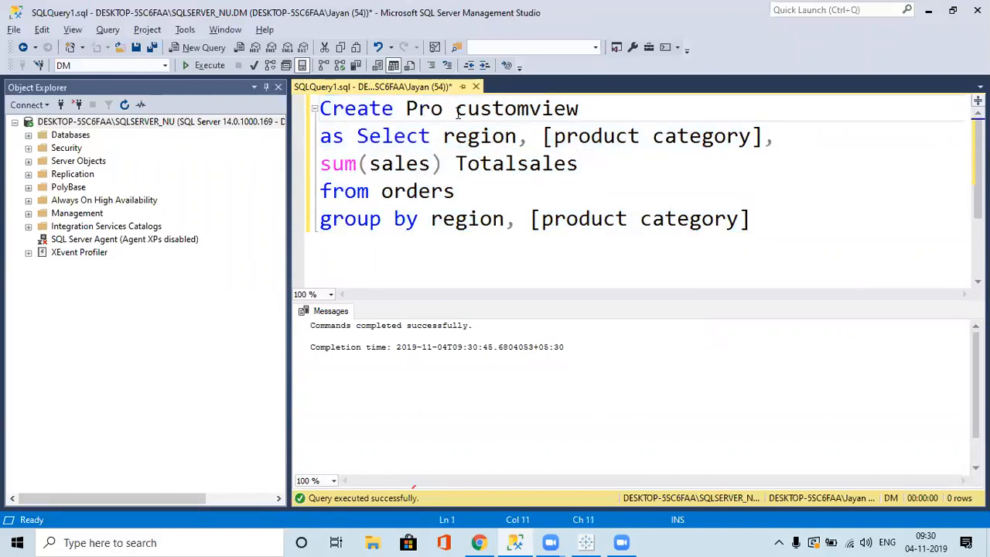
pyautogui.write('cedure')
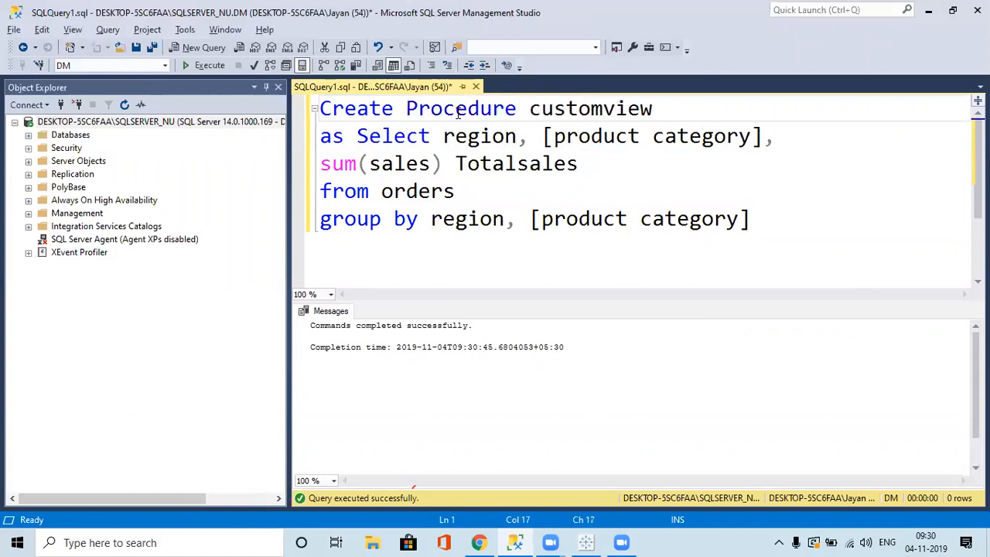
pyautogui.press('Right')
pyautogui.hotkey('shift', 'Right')
pyautogui.hotkey('shift', 'Right')
pyautogui.hotkey('shift', 'Right')
pyautogui.hotkey('shift', 'Right')
pyautogui.hotkey('shift', 'Right')
pyautogui.hotkey('shift', 'Right')
pyautogui.hotkey('shift', 'Right')
pyautogui.hotkey('shift', 'Right')
pyautogui.hotkey('shift', 'Right')
pyautogui.hotkey('shift', 'Right')
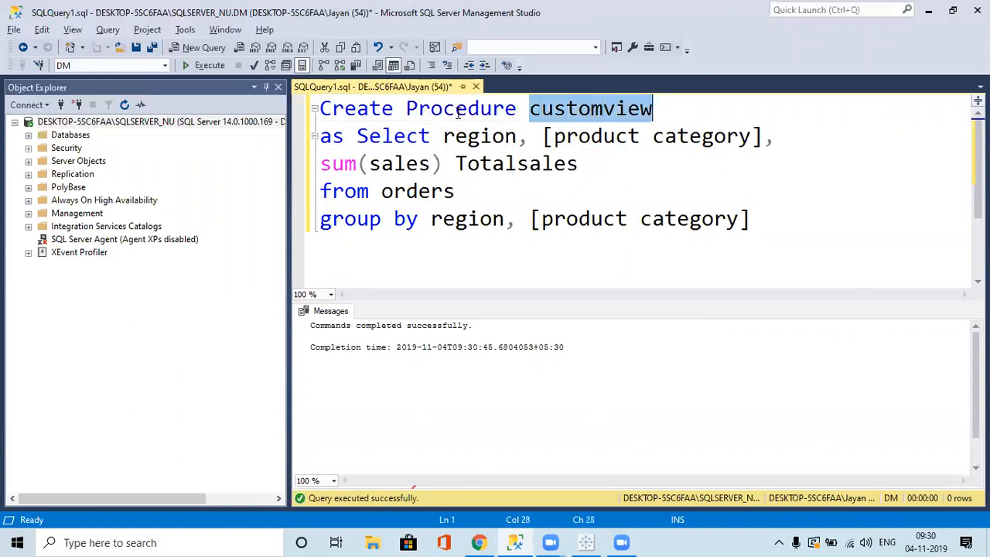
pyautogui.write('USP')
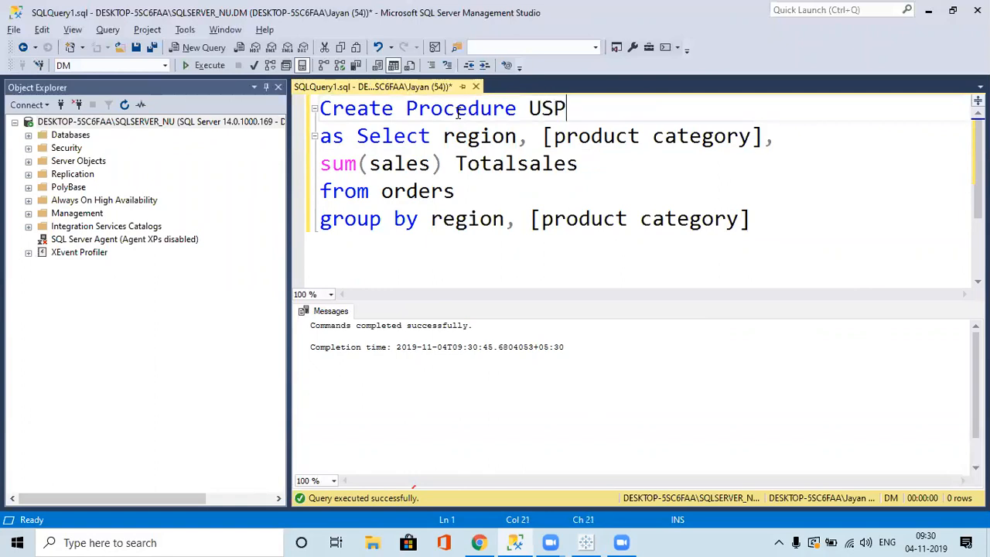
pyautogui.hotkey('ctrl', 'a')
pyautogui.press('F5')
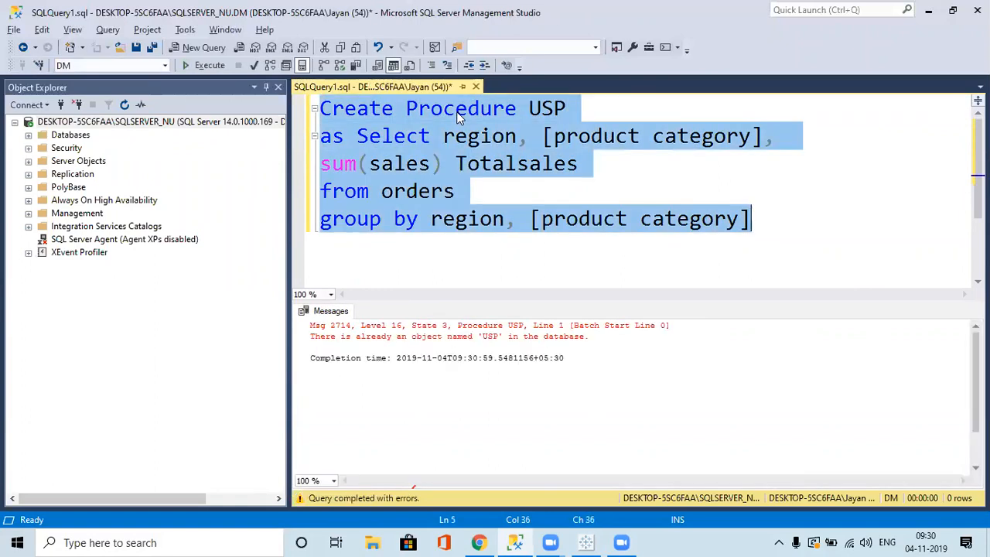
# Rename the procedure to USP2 after the name-exists error, run it, and return to Tableau.
pyautogui.click(586, 110)
pyautogui.write('2')
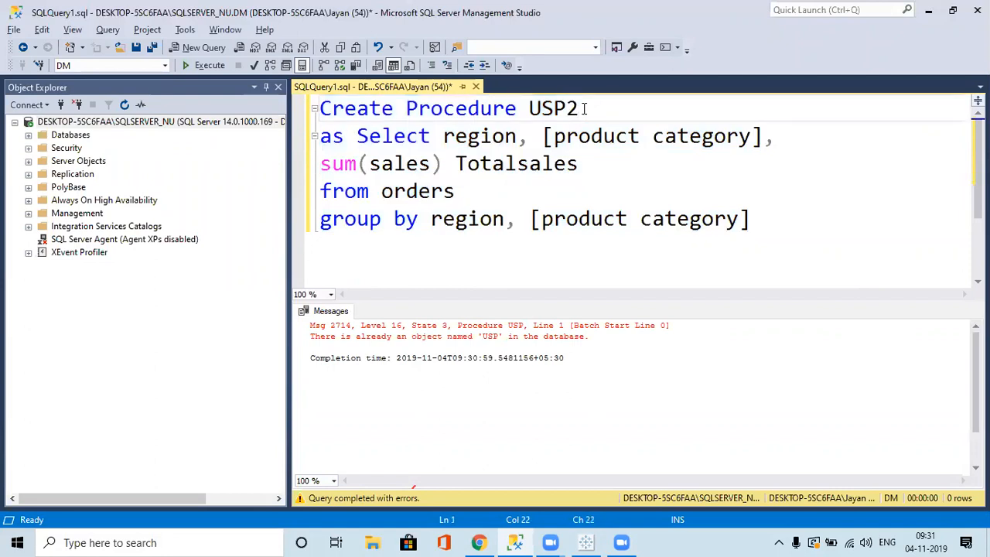
pyautogui.hotkey('ctrl', 'a')
pyautogui.press('F5')
pyautogui.hotkey('alt', 'Tab')
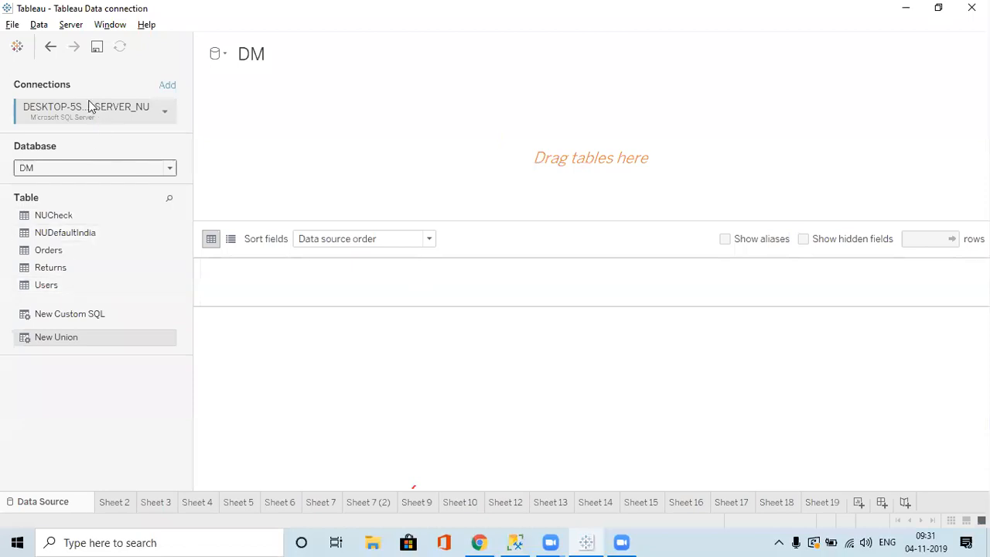
# Toggle between the Orders+ (DW) and DM sources, then reselect DM as the database.
pyautogui.click(223, 56)
pyautogui.click(254, 91)
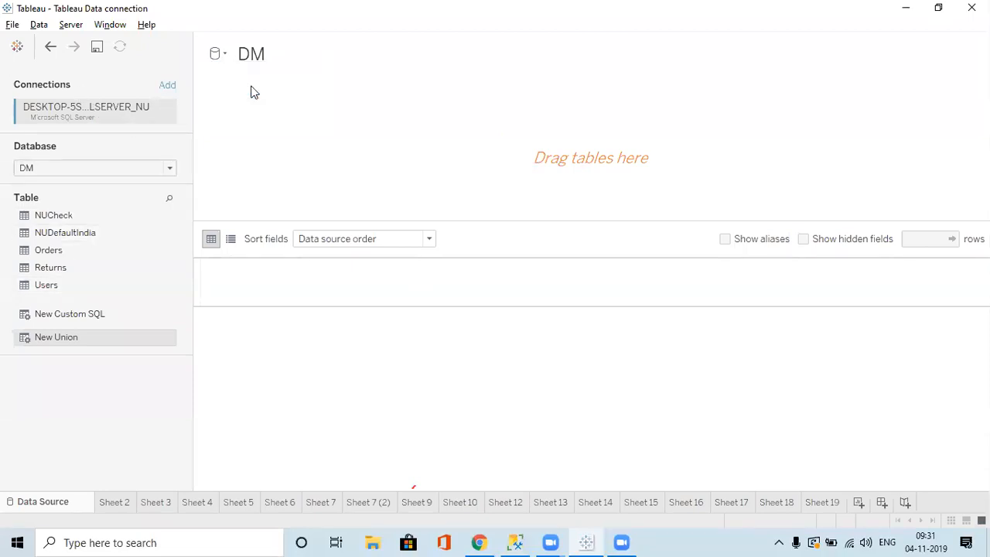
pyautogui.click(223, 56)
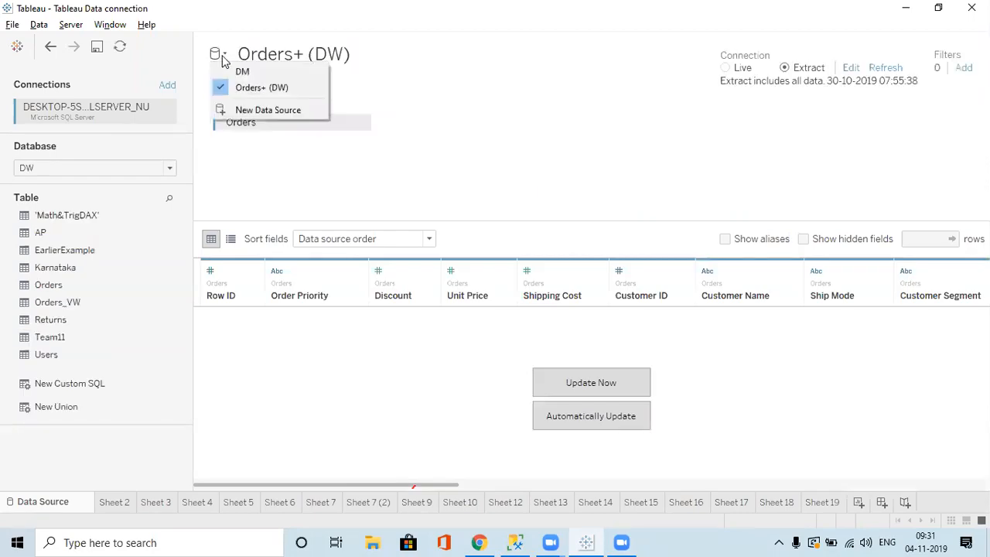
pyautogui.click(248, 74)
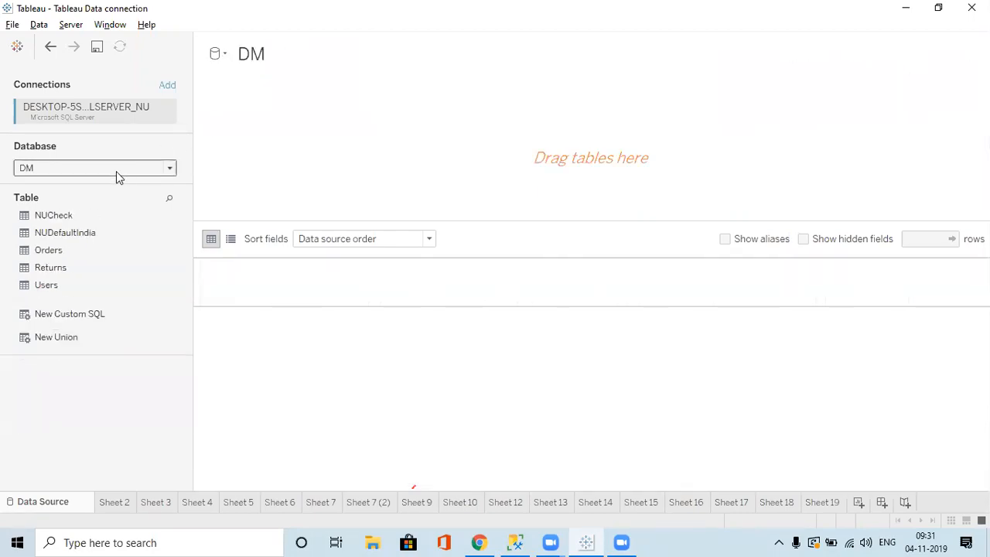
pyautogui.click(116, 171)
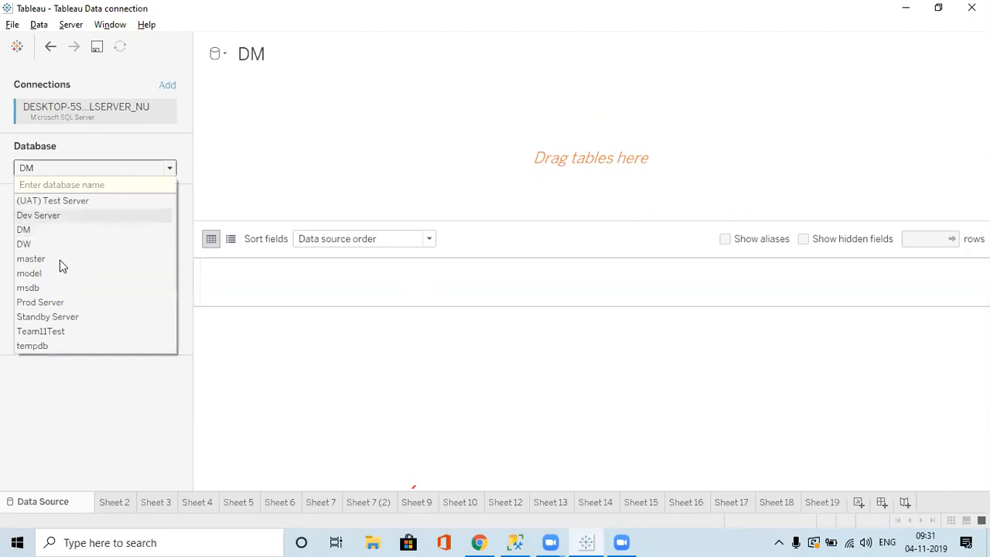
pyautogui.press('Return')
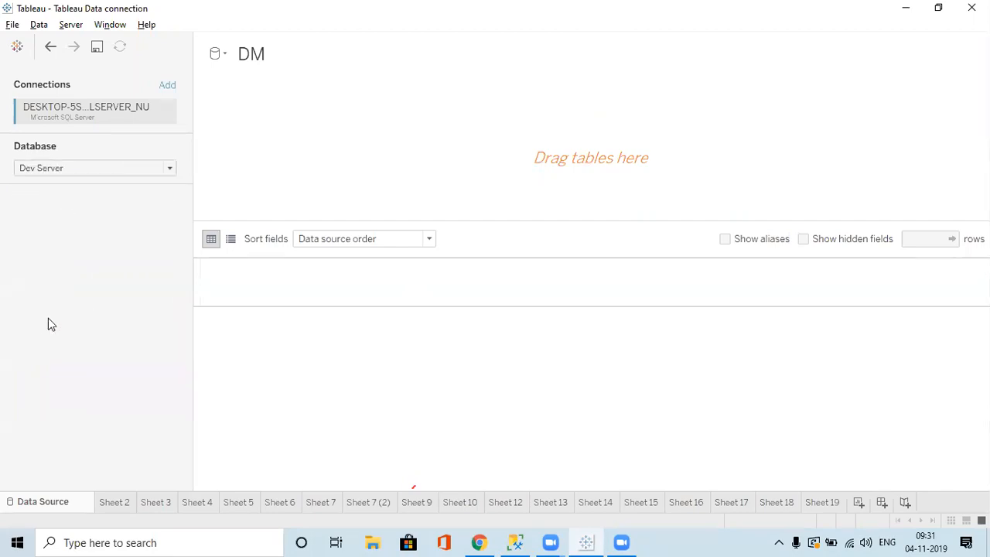
pyautogui.click(100, 171)
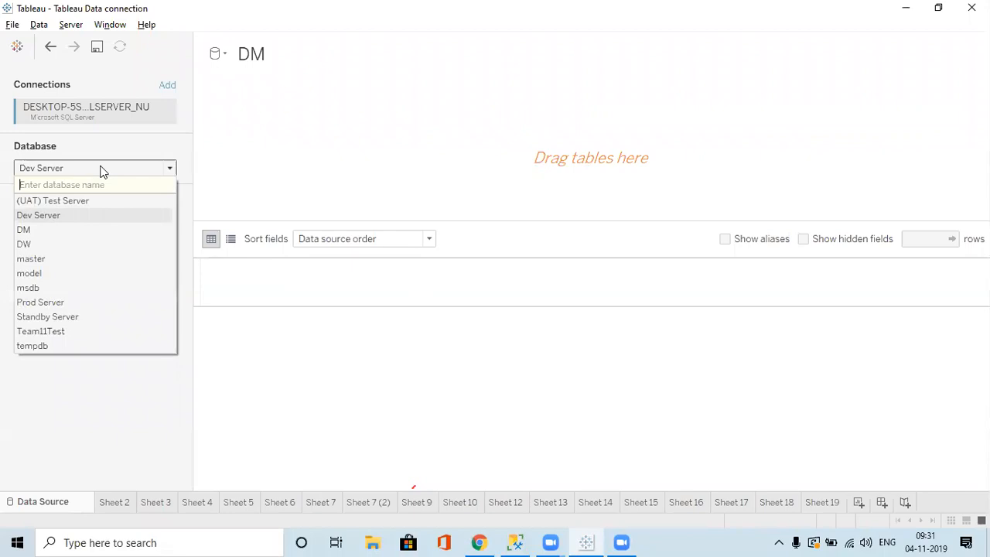
pyautogui.click(34, 230)
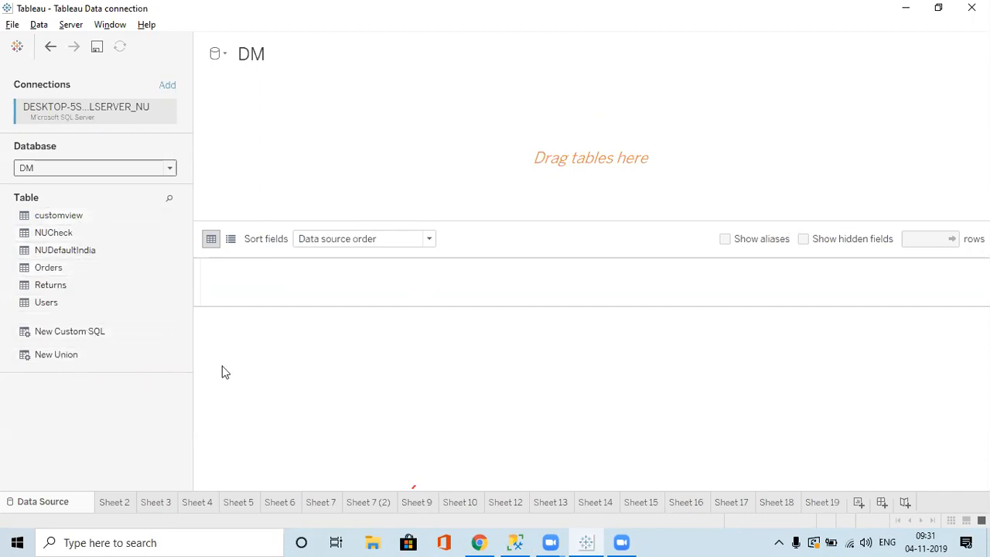
# Glance at SSMS, then pick the custom SQL option on Tableau's data source page.
pyautogui.hotkey('alt', 'Tab')
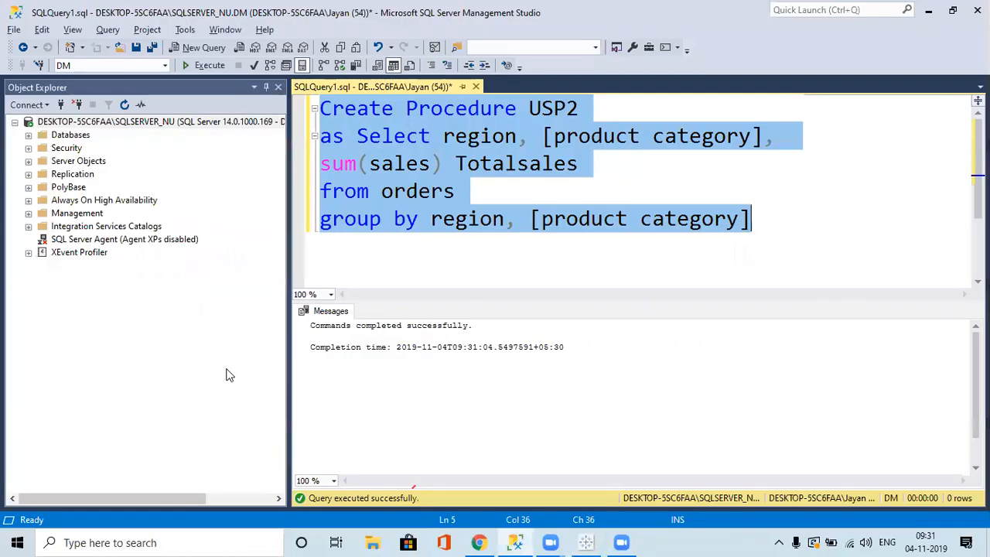
pyautogui.hotkey('alt', 'Tab')
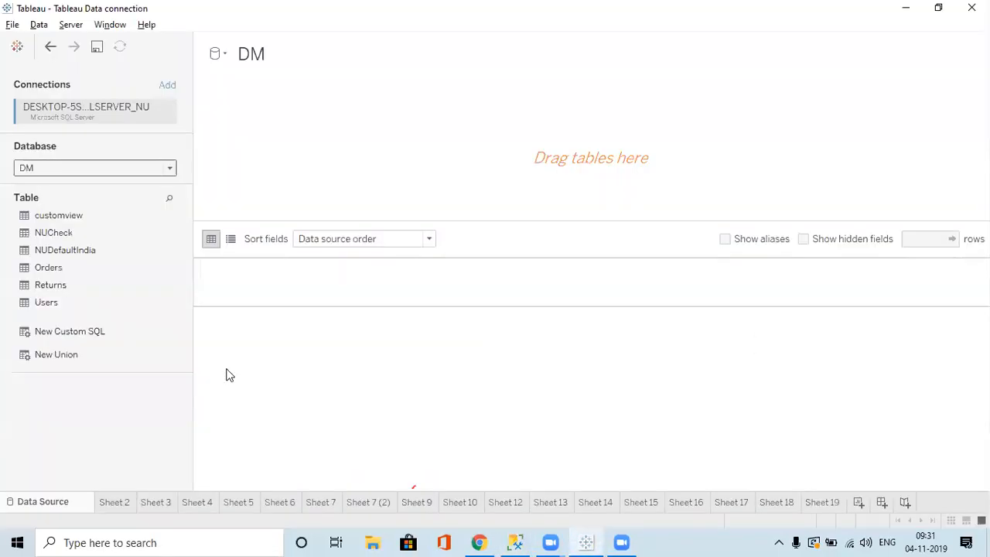
pyautogui.click(82, 337)
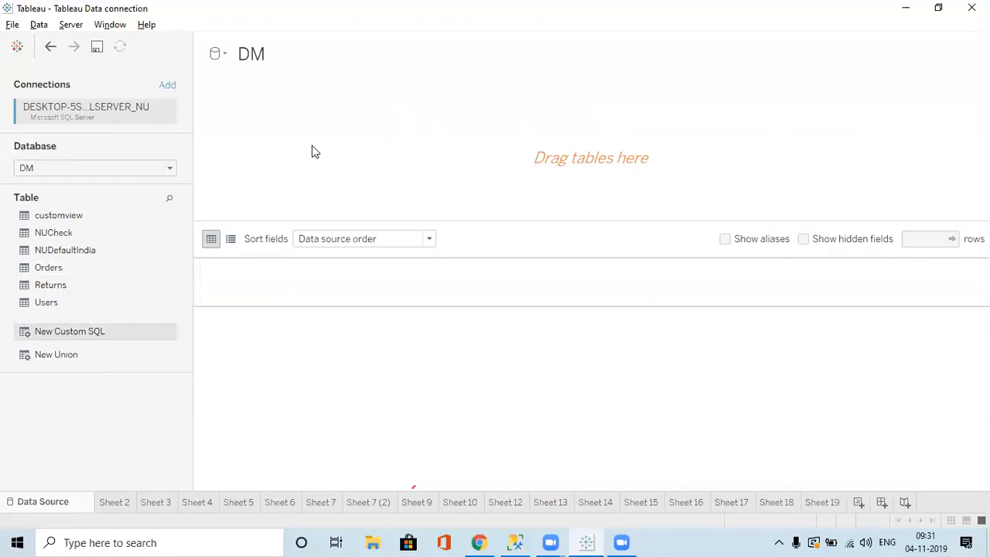
pyautogui.doubleClick(107, 331)
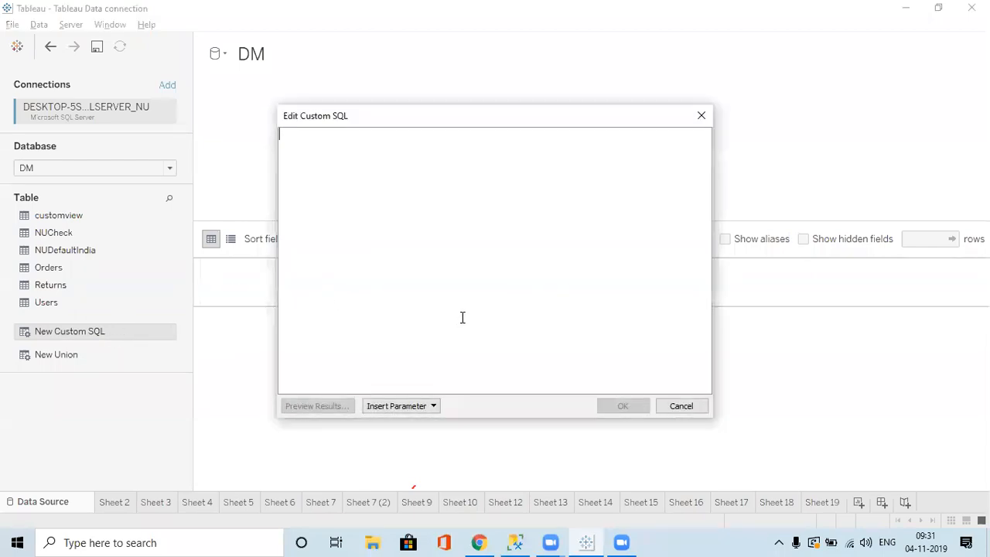
pyautogui.write('EXE')
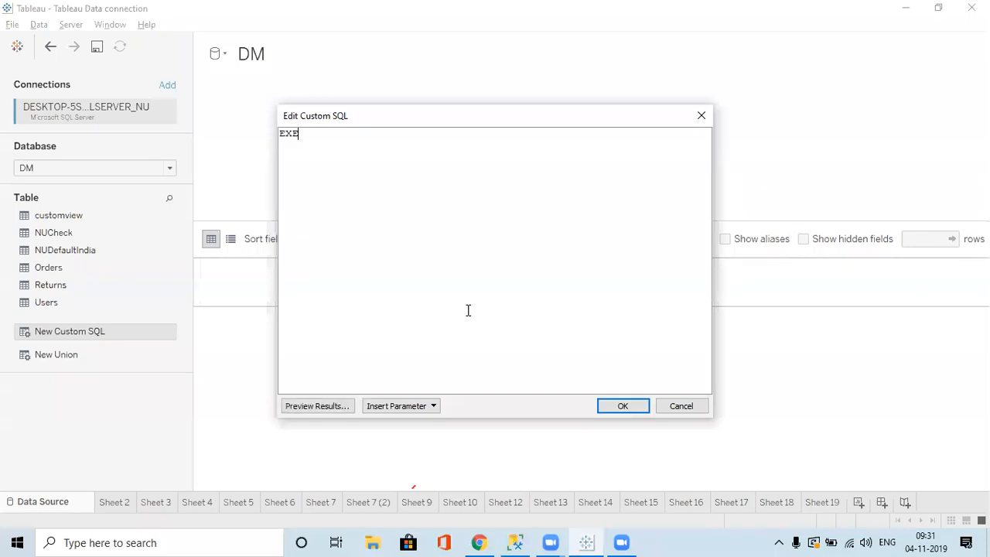
pyautogui.write('C USP')
pyautogui.click(616, 410)
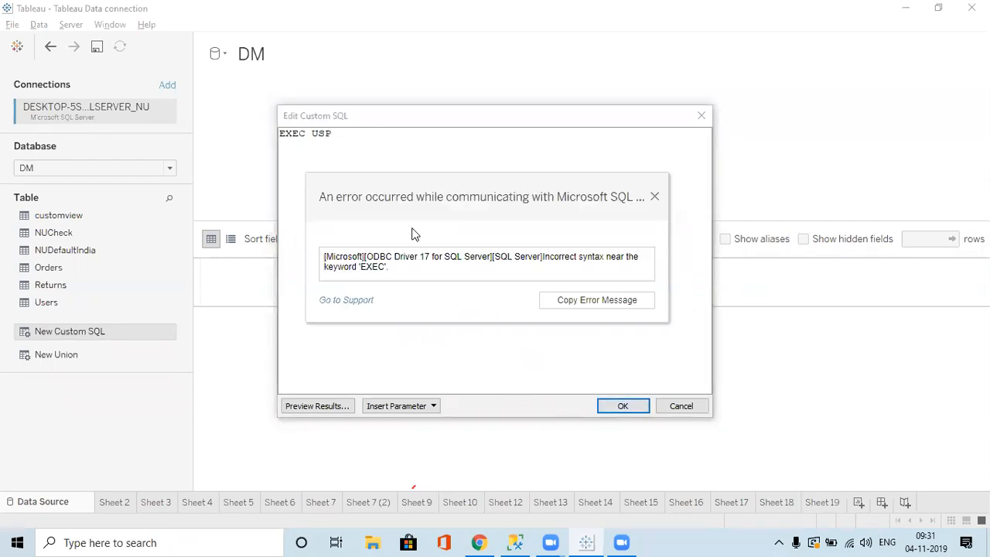
pyautogui.click(655, 198)
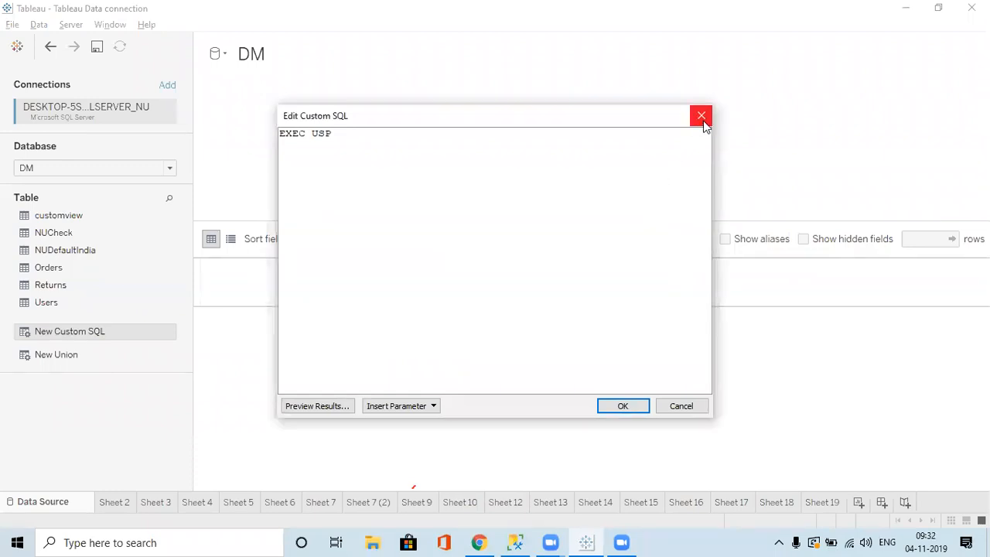
pyautogui.click(702, 122)
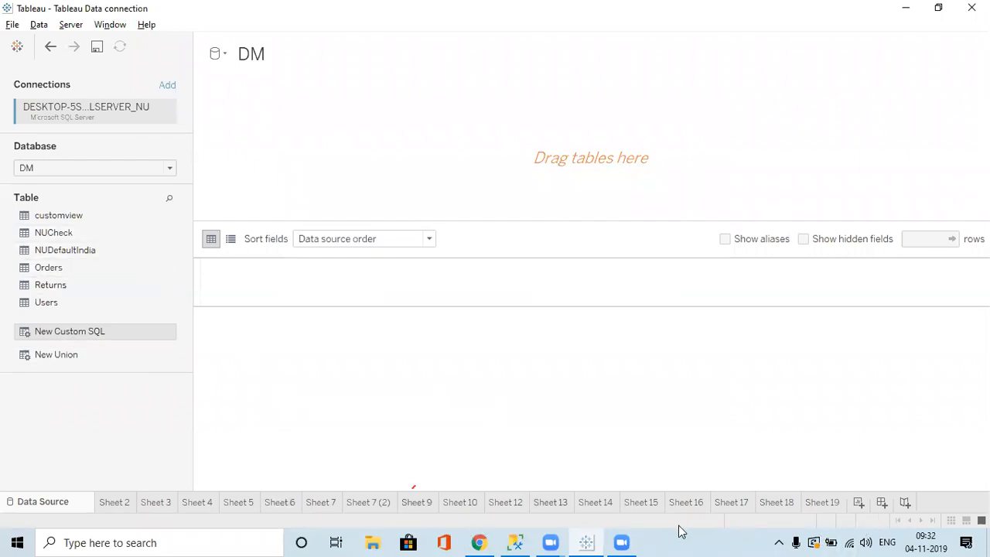
# From Sheet 2, open the DM data source for editing and toggle between Orders+ (DW) and DM.
pyautogui.click(114, 502)
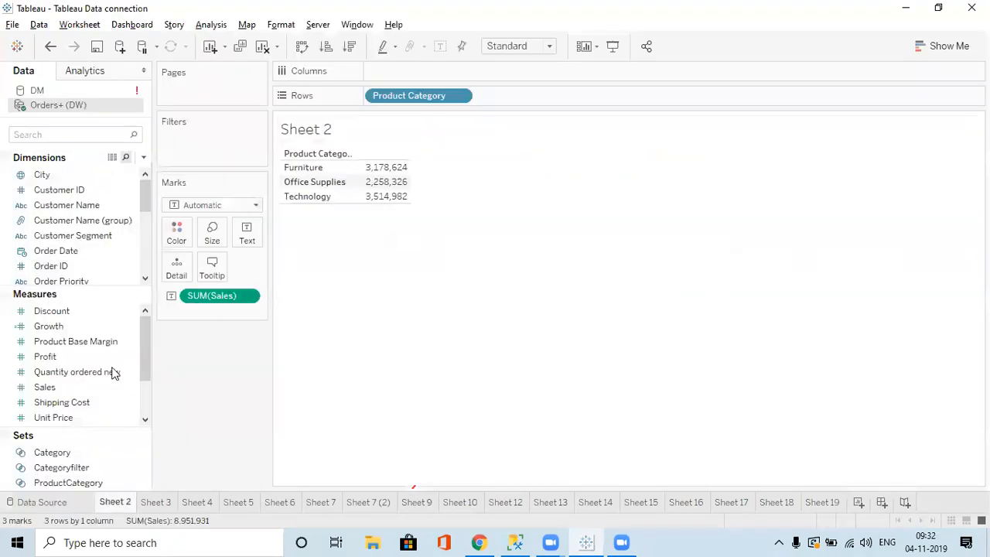
pyautogui.click(120, 91)
pyautogui.rightClick(135, 91)
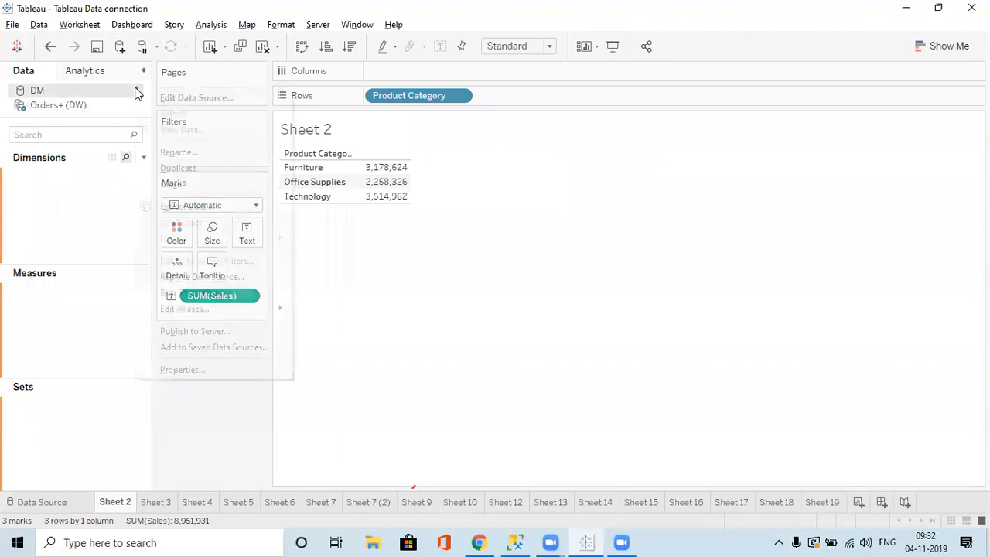
pyautogui.click(196, 97)
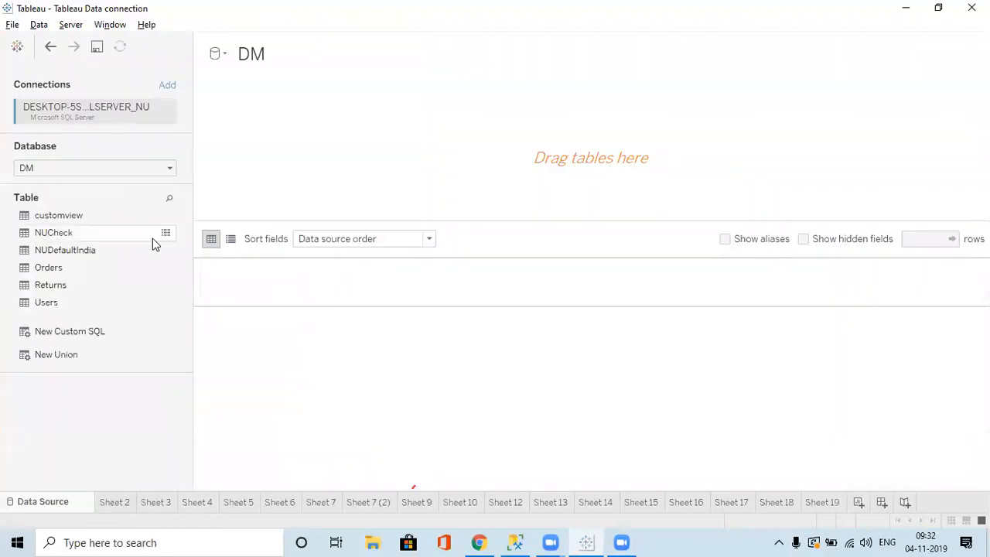
pyautogui.click(119, 503)
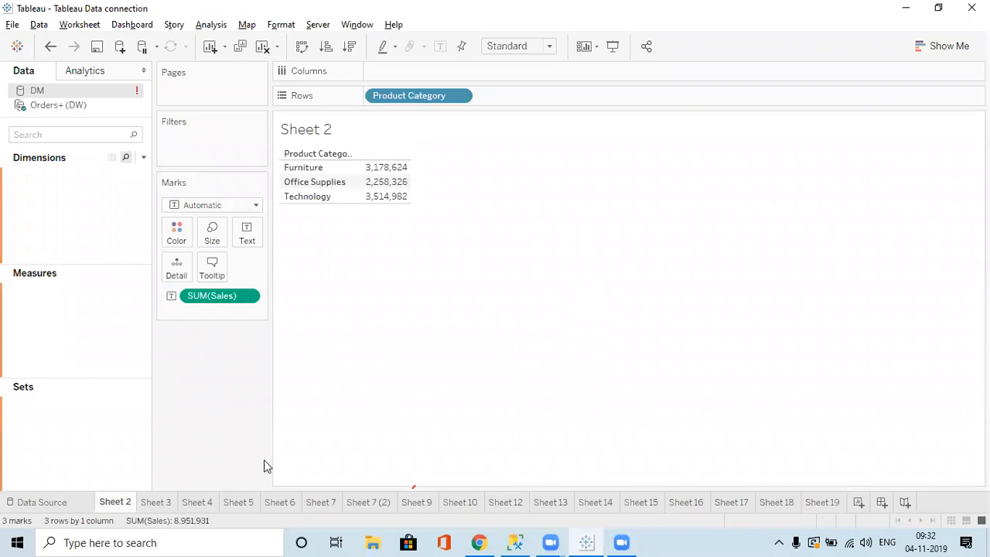
pyautogui.click(89, 110)
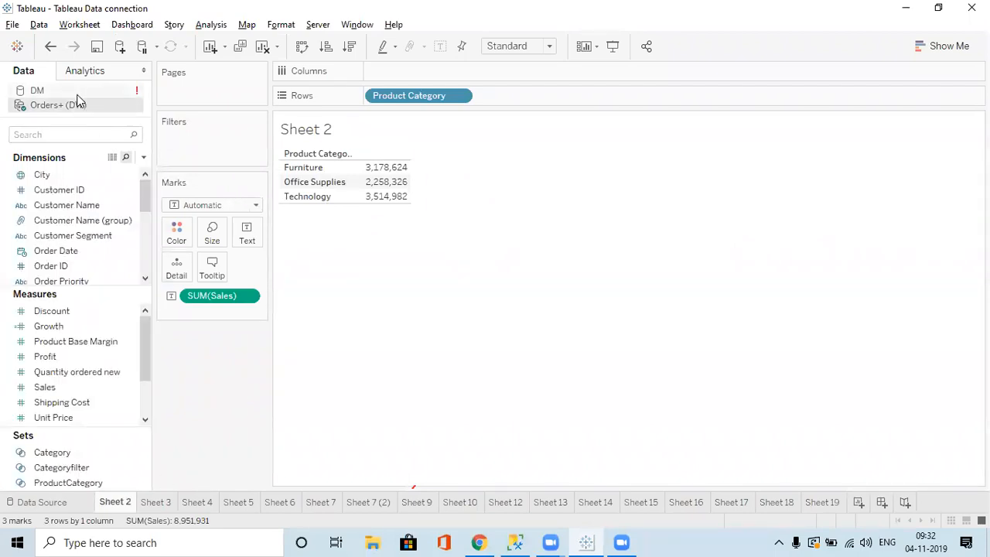
pyautogui.click(77, 93)
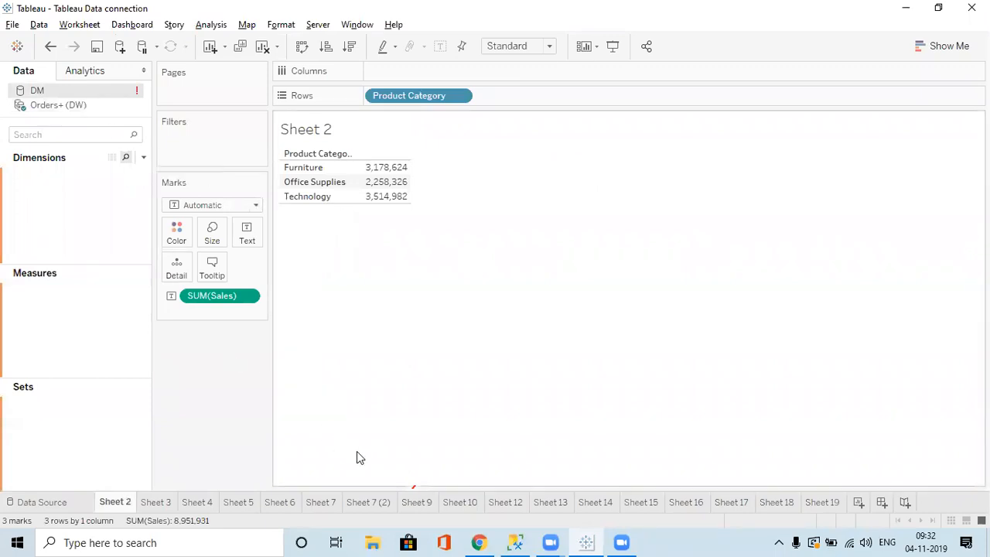
# Add Sheet 20 and sign in to a new Microsoft SQL Server connection to DM.
pyautogui.click(858, 503)
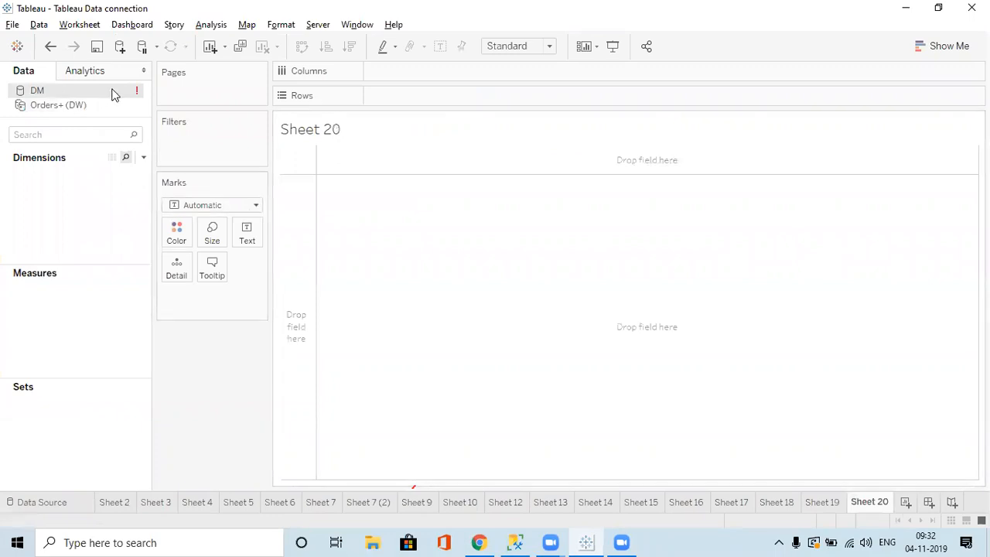
pyautogui.click(119, 48)
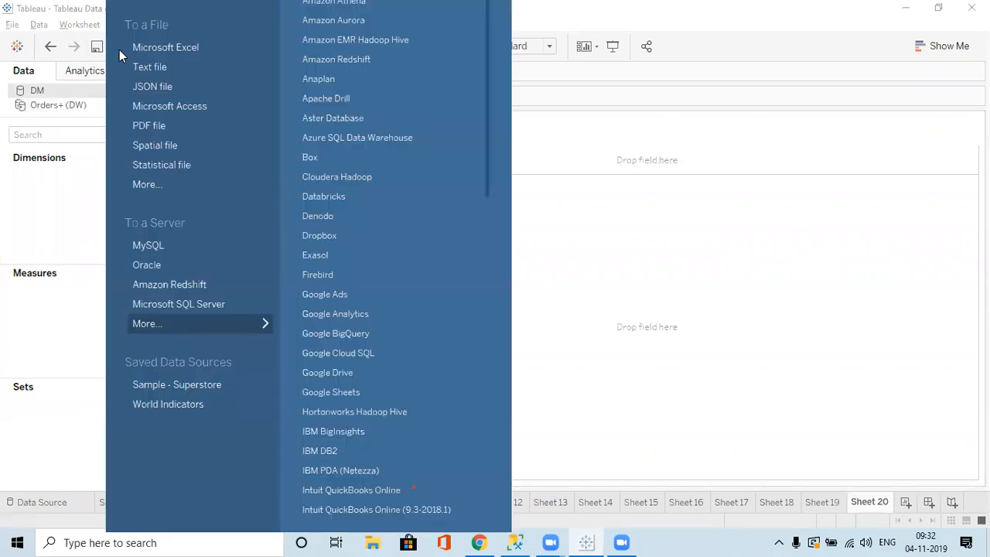
pyautogui.click(184, 307)
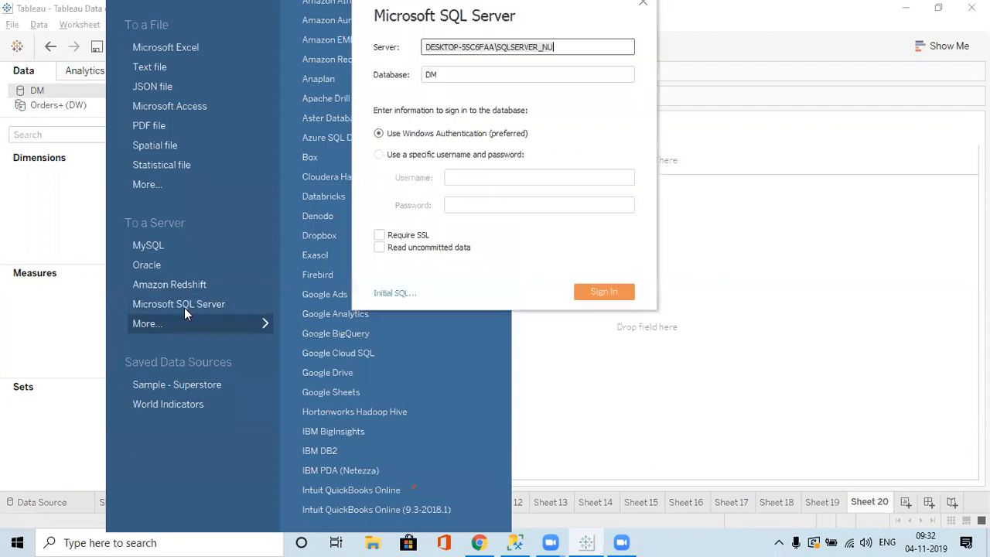
pyautogui.click(590, 290)
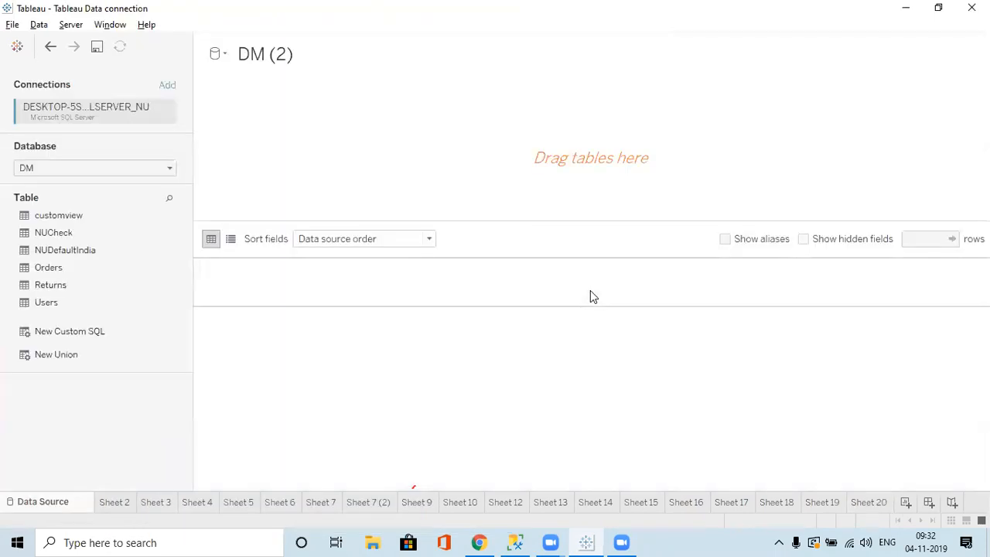